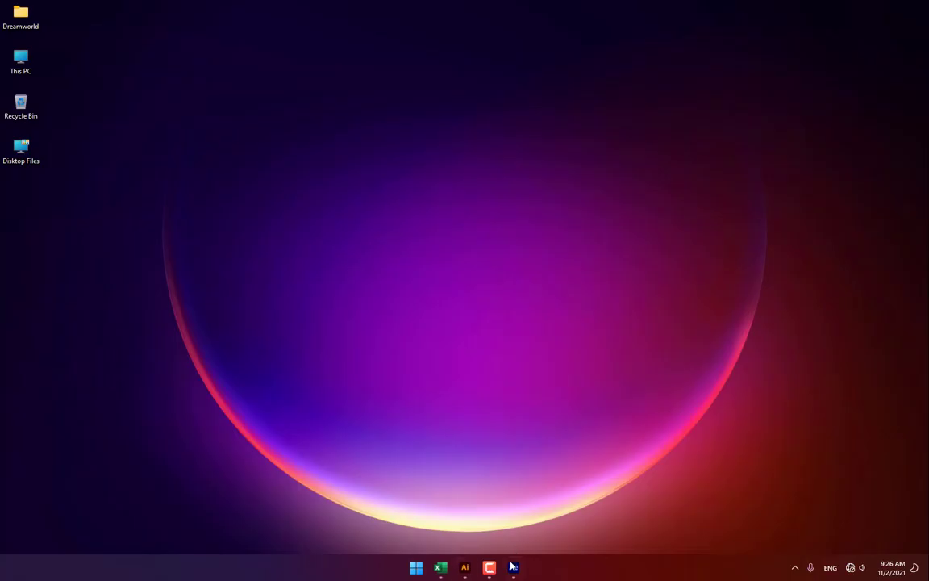
# Step: Switch to After Effects and create a composition named "Path motion" with a duration of 0;00;03;00
pyautogui.click(513, 568)
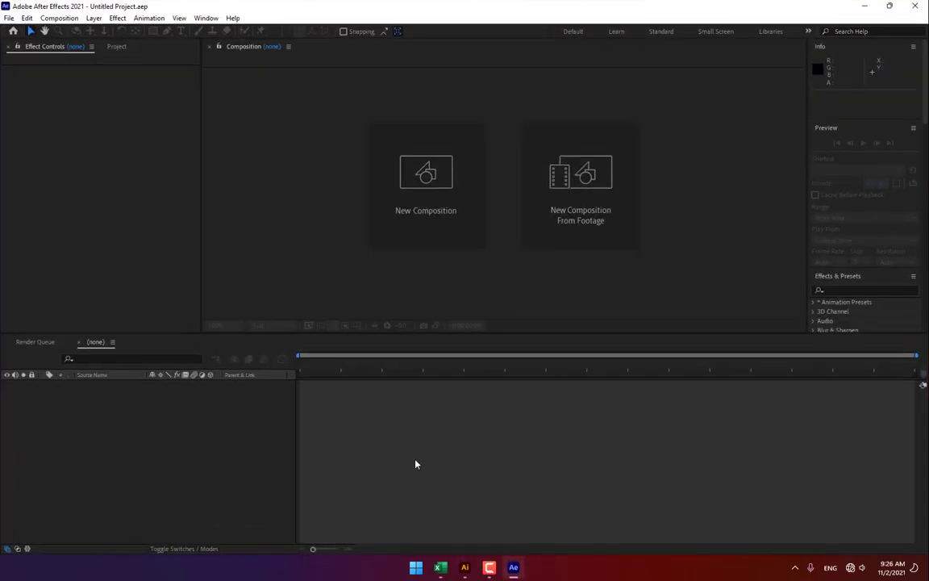
pyautogui.click(440, 193)
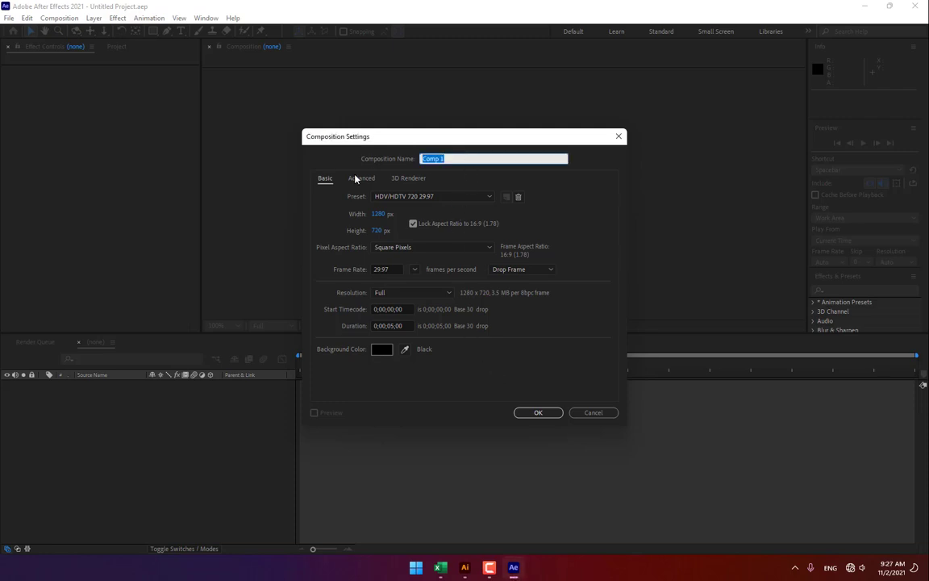
pyautogui.write('Path motion')
pyautogui.click(395, 325)
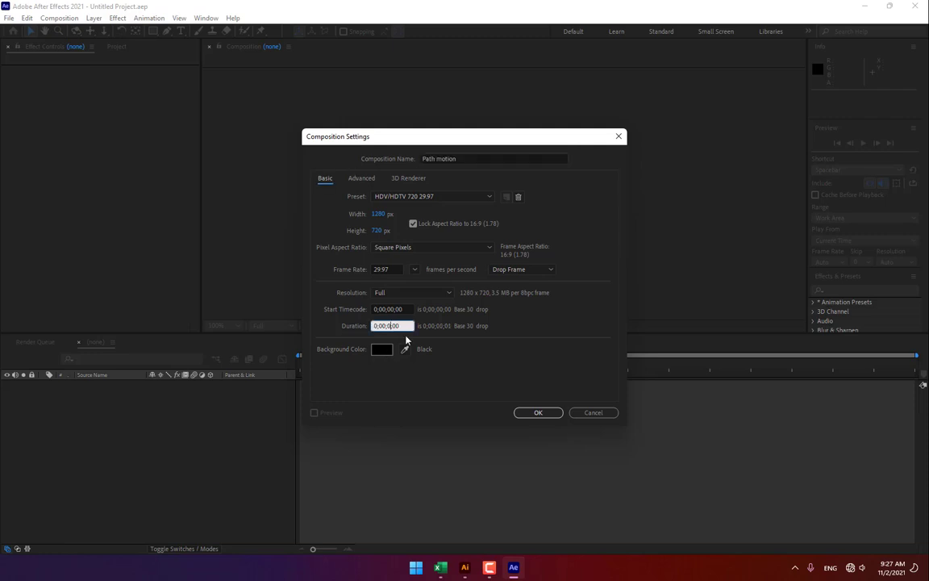
pyautogui.press('Return')
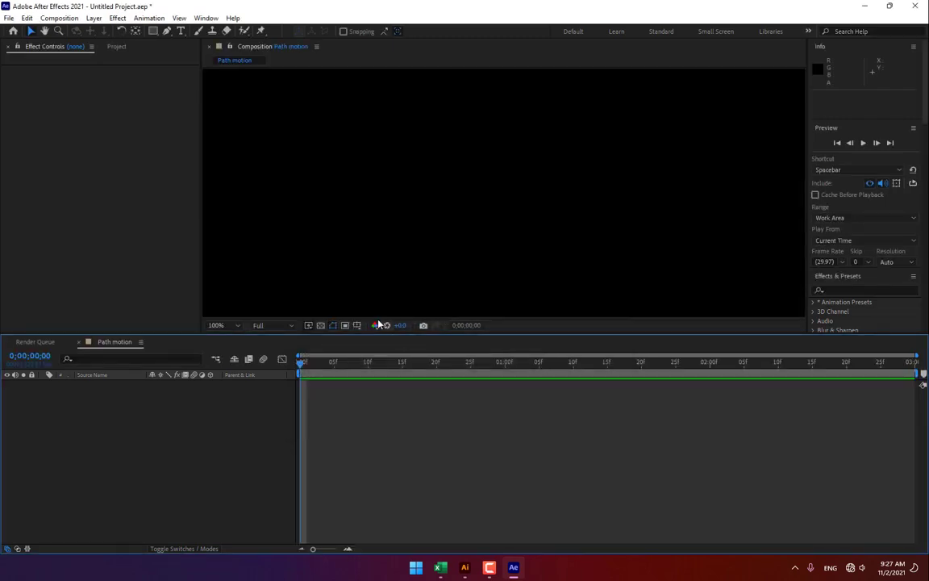
# Step: Enlarge the composition viewer's height and add a composition-size solid layer named "circl"
pyautogui.moveTo(280, 332); pyautogui.dragTo(278, 425)
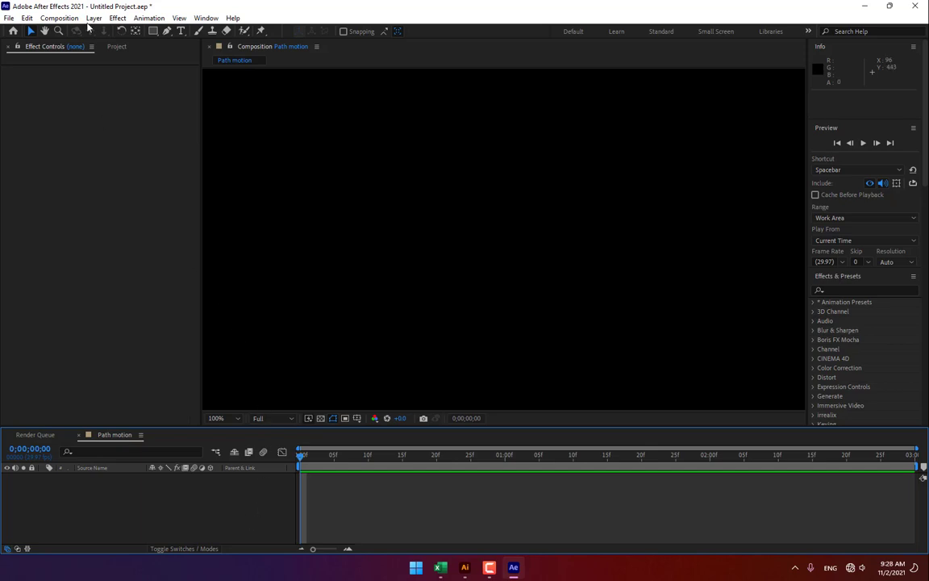
pyautogui.hotkey('ctrl', 'y')
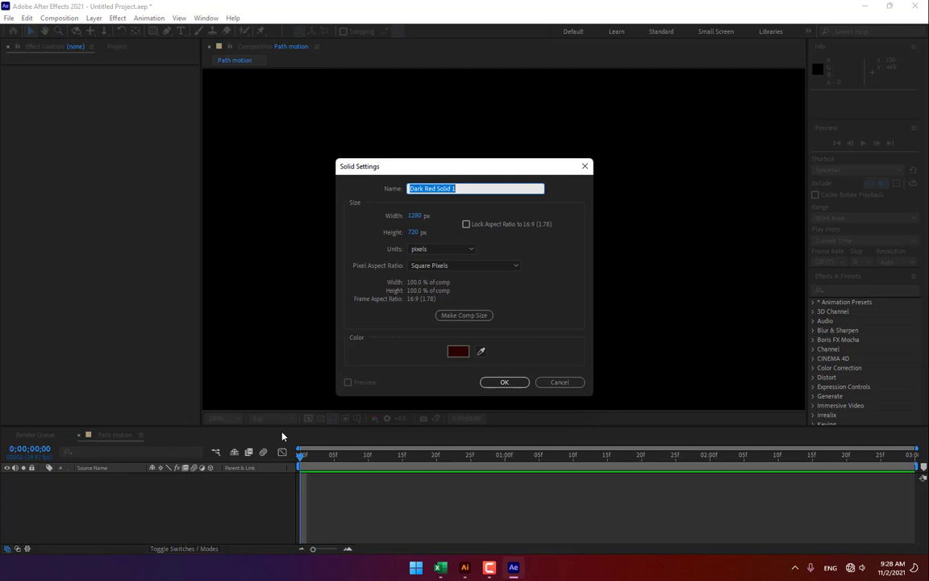
pyautogui.write('circl')
pyautogui.press('Return')
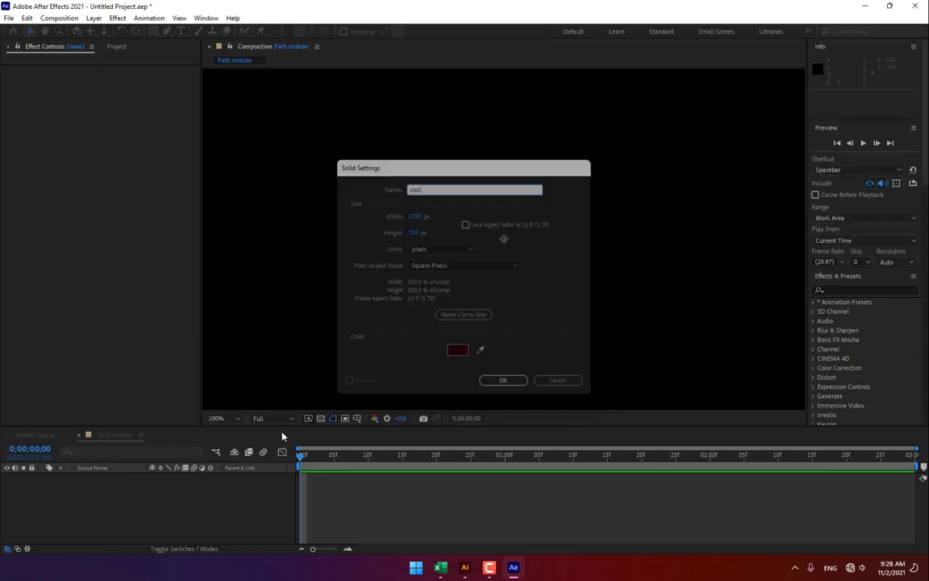
# Step: Apply the Circle effect to the circl layer and set its Edge option to Thickness
pyautogui.click(867, 291)
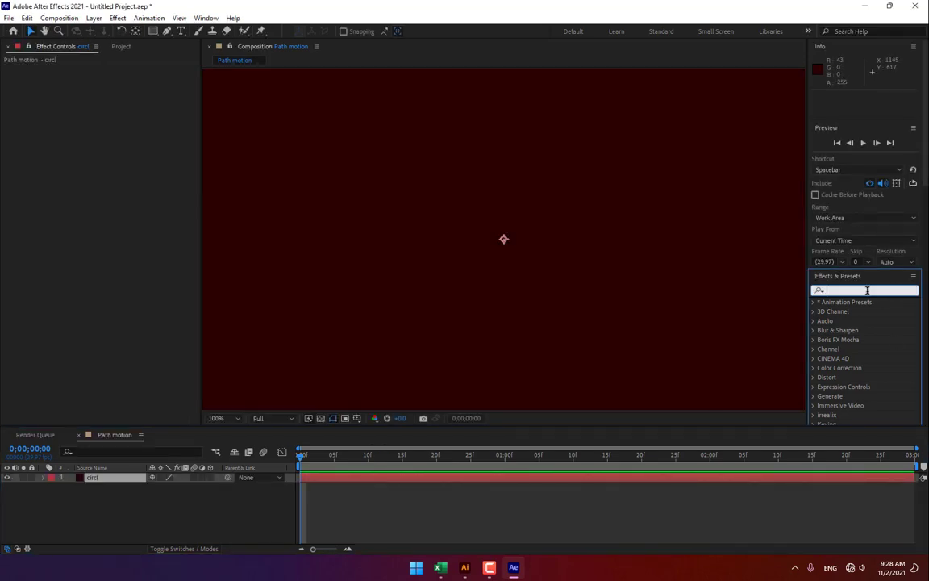
pyautogui.write('circl')
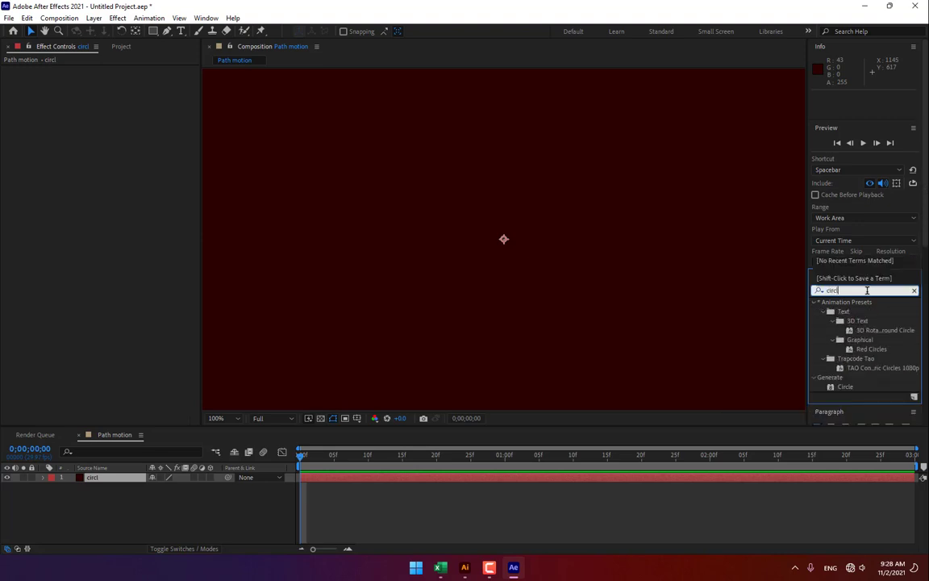
pyautogui.doubleClick(845, 387)
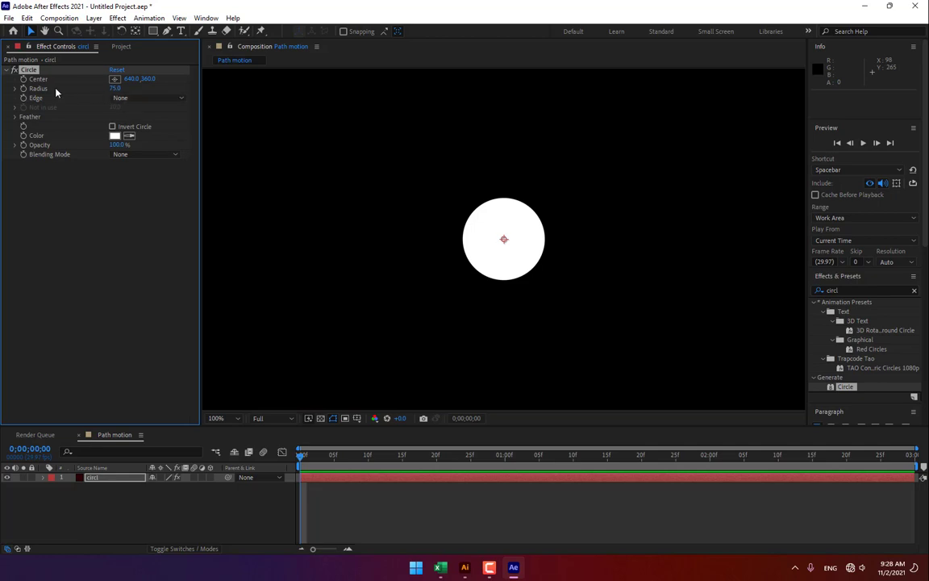
pyautogui.click(123, 98)
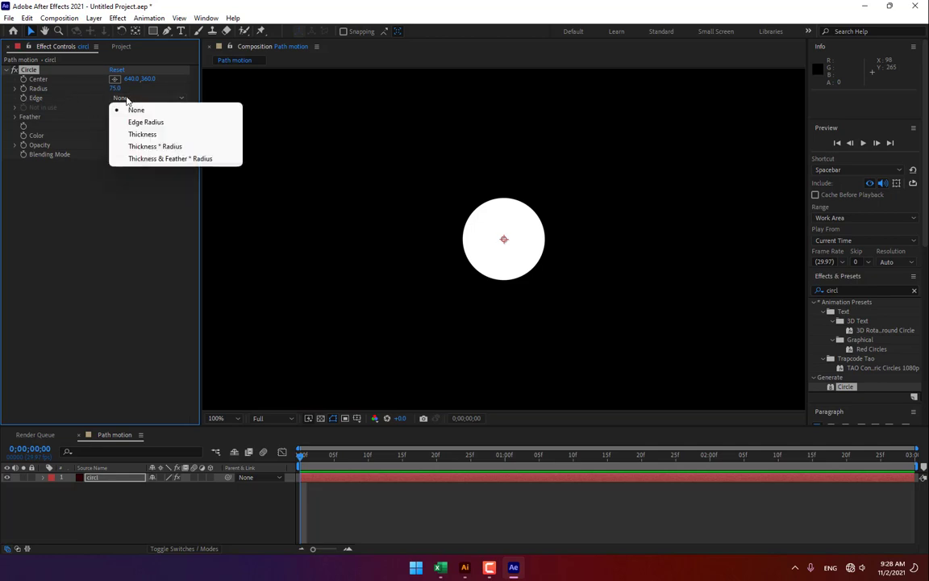
pyautogui.click(145, 133)
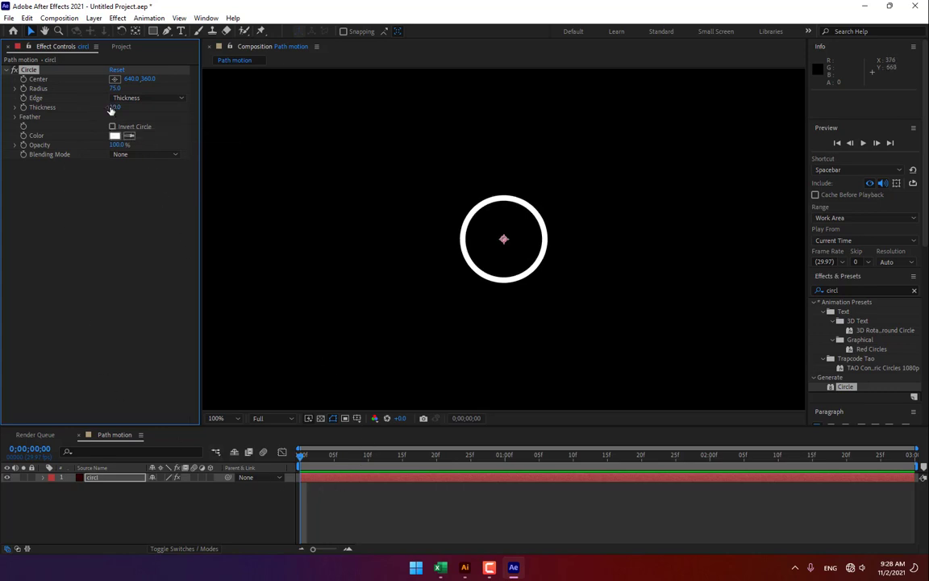
# Step: Set the Circle effect's Radius to 0 and its Thickness to 10
pyautogui.click(113, 107)
pyautogui.write('0')
pyautogui.press('Return')
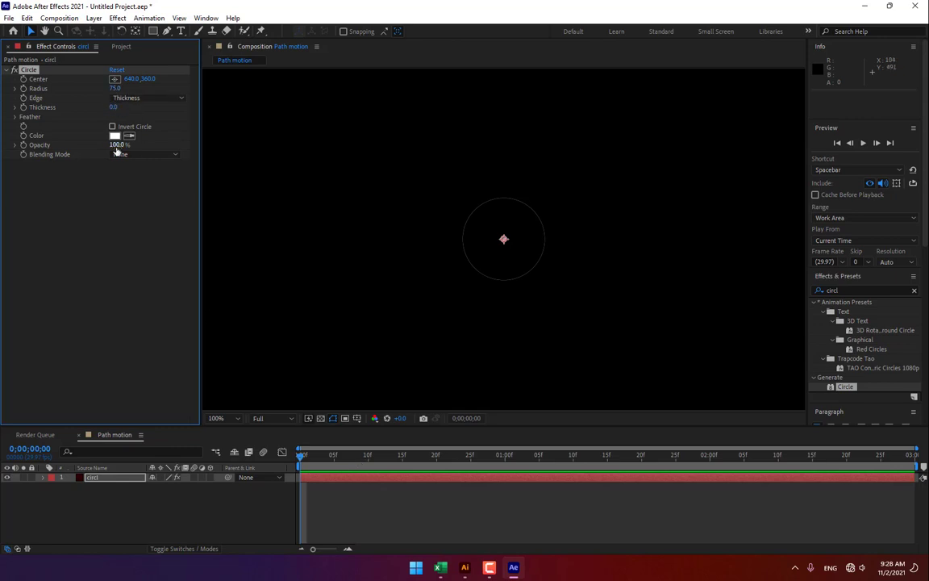
pyautogui.click(116, 88)
pyautogui.press('Return')
pyautogui.click(113, 106)
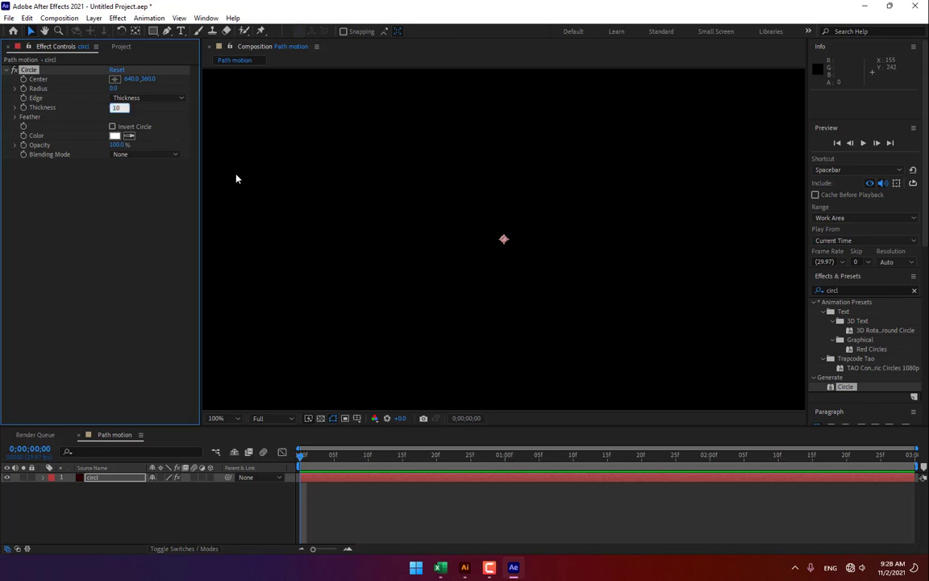
# Step: Start keyframing the circle's Radius and Opacity at 0;00;01;00
pyautogui.click(361, 463)
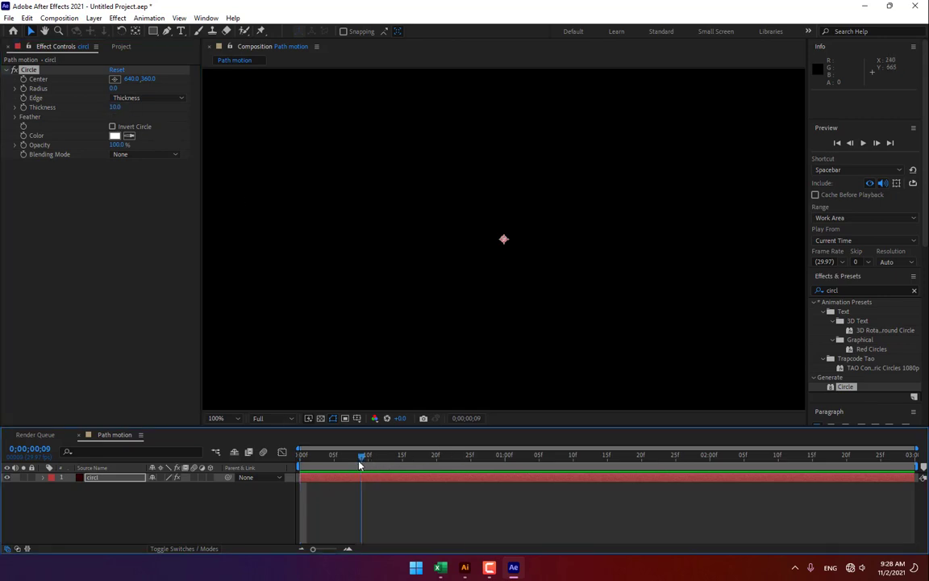
pyautogui.moveTo(360, 465); pyautogui.dragTo(505, 458)
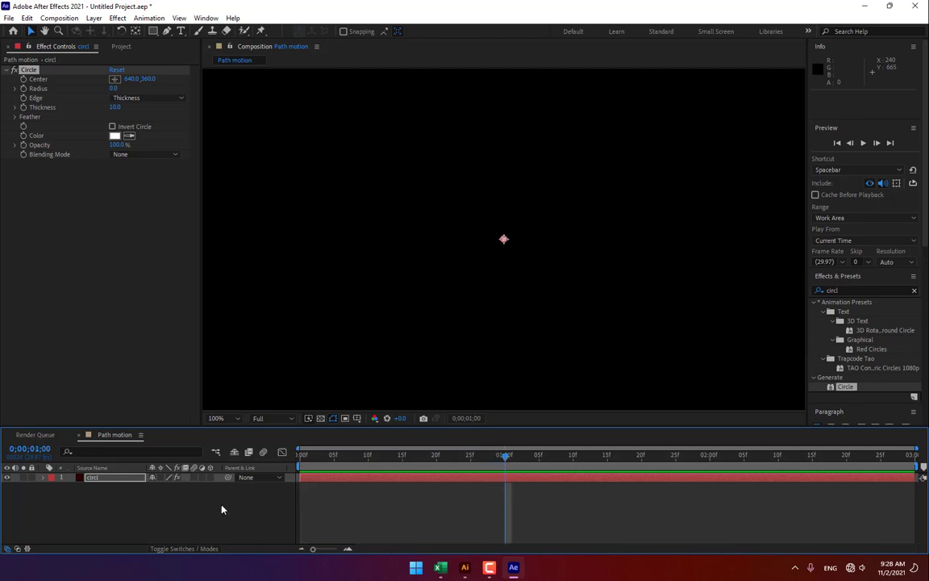
pyautogui.click(22, 92)
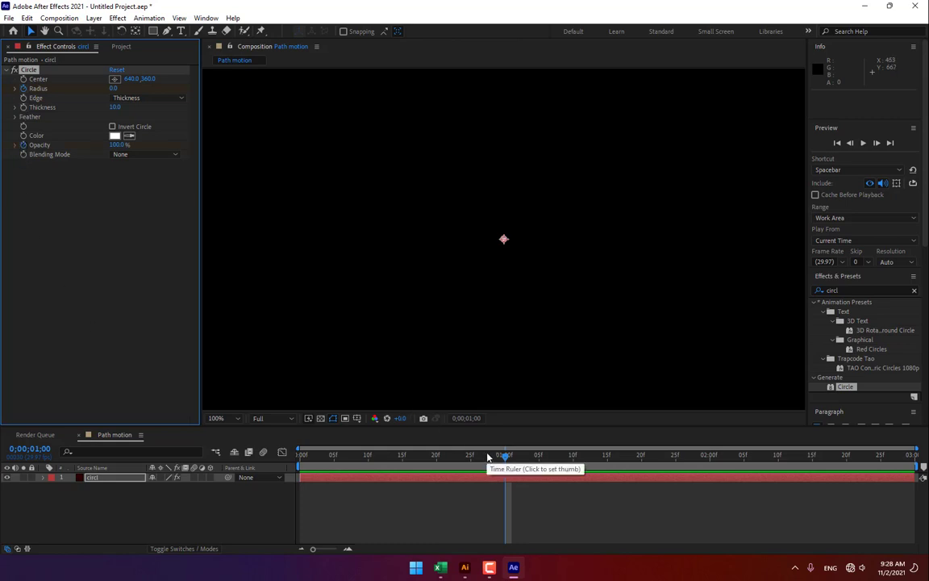
# Step: At 0;00;01;10, keyframe the circle's Radius at 70 and its Opacity at 0%
pyautogui.press('pagedown')
pyautogui.press('pagedown')
pyautogui.press('pagedown')
pyautogui.press('pagedown')
pyautogui.press('pagedown')
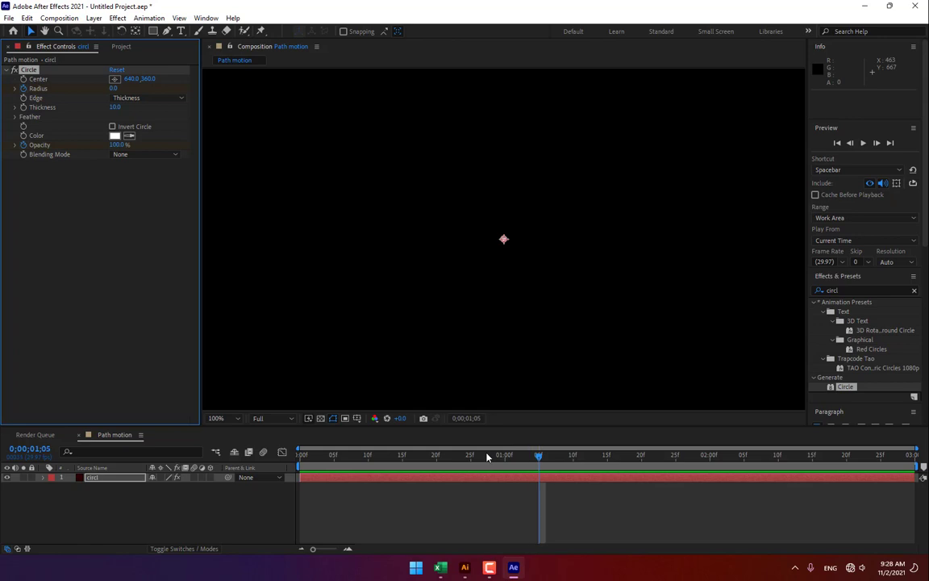
pyautogui.press('pagedown')
pyautogui.press('pagedown')
pyautogui.press('pagedown')
pyautogui.press('pagedown')
pyautogui.press('pagedown')
pyautogui.press('pagedown')
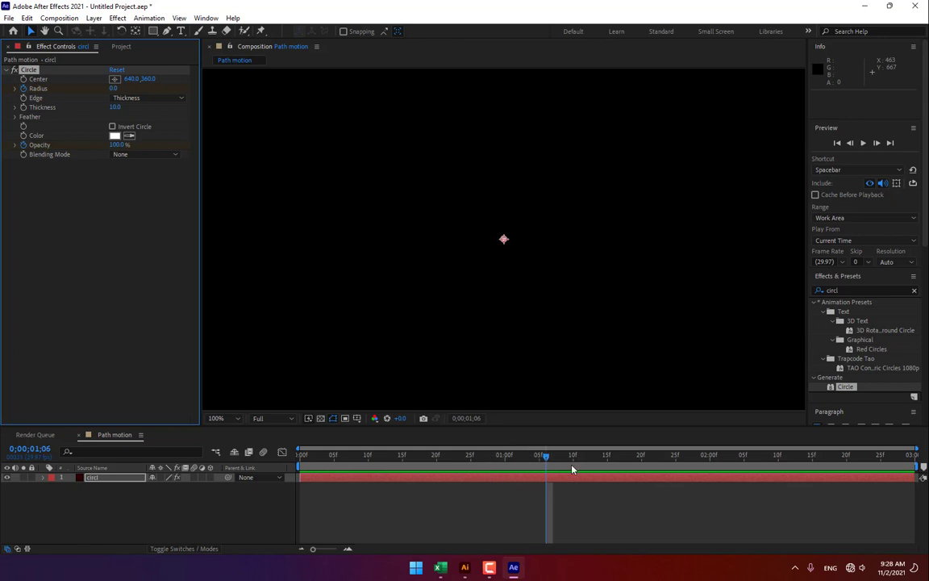
pyautogui.press('pageup')
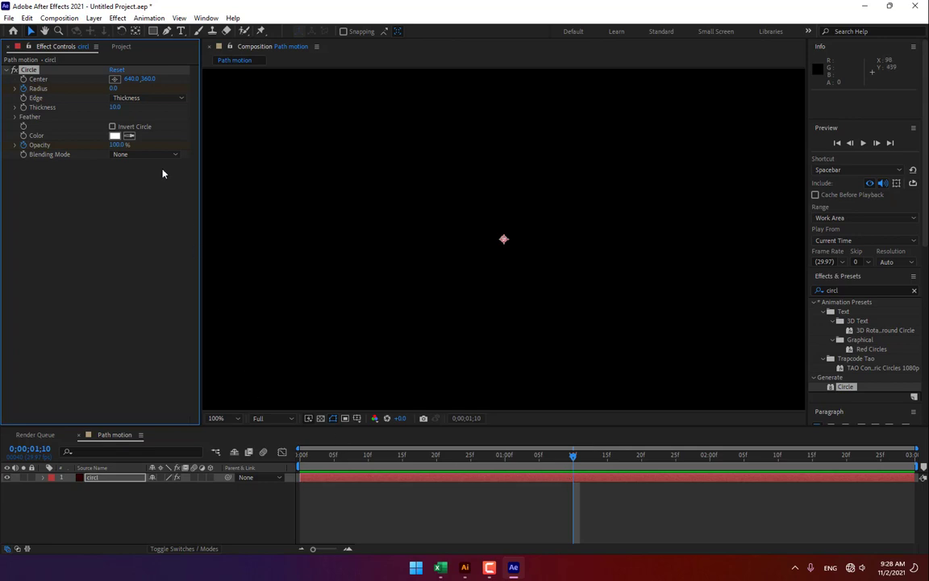
pyautogui.moveTo(114, 88); pyautogui.dragTo(157, 93)
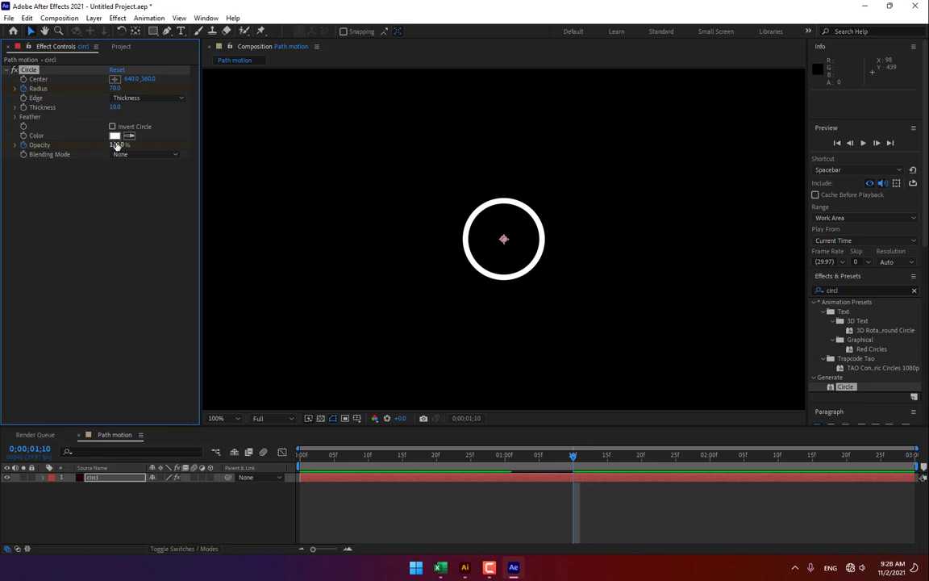
pyautogui.moveTo(116, 145); pyautogui.dragTo(107, 198)
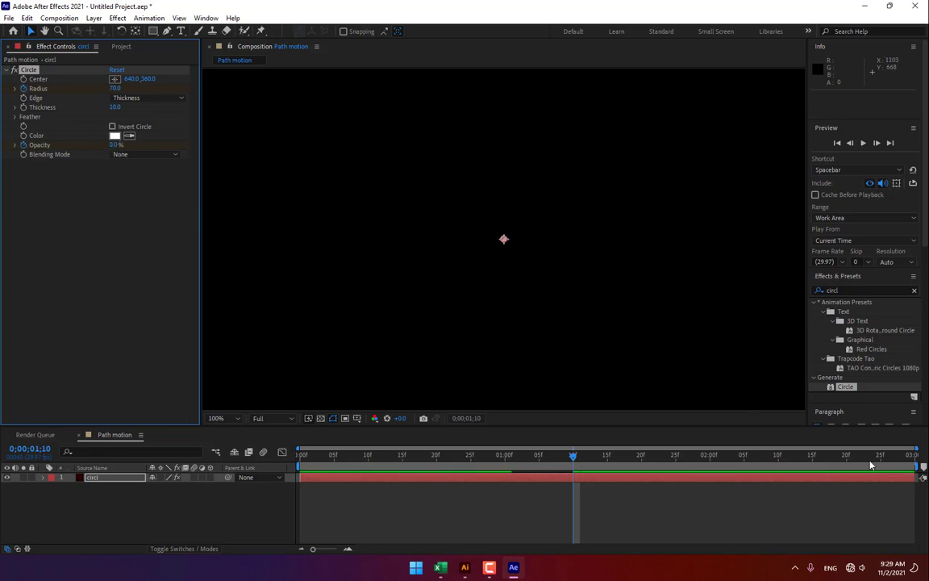
# Step: Narrow the work area to 0;00;00;18 through 0;00;02;09 and preview the circle animation
pyautogui.moveTo(916, 470); pyautogui.dragTo(655, 470)
pyautogui.moveTo(475, 466); pyautogui.dragTo(600, 466)
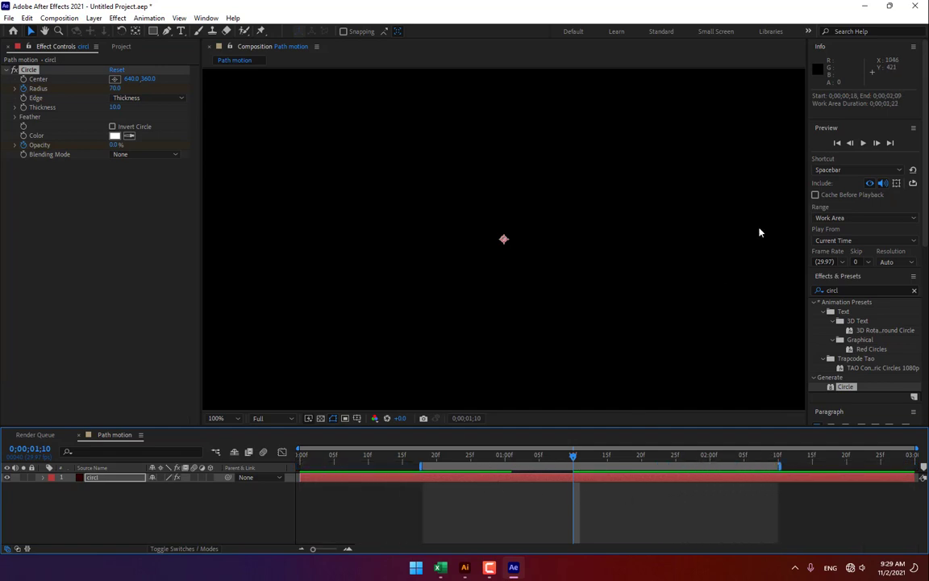
pyautogui.click(864, 142)
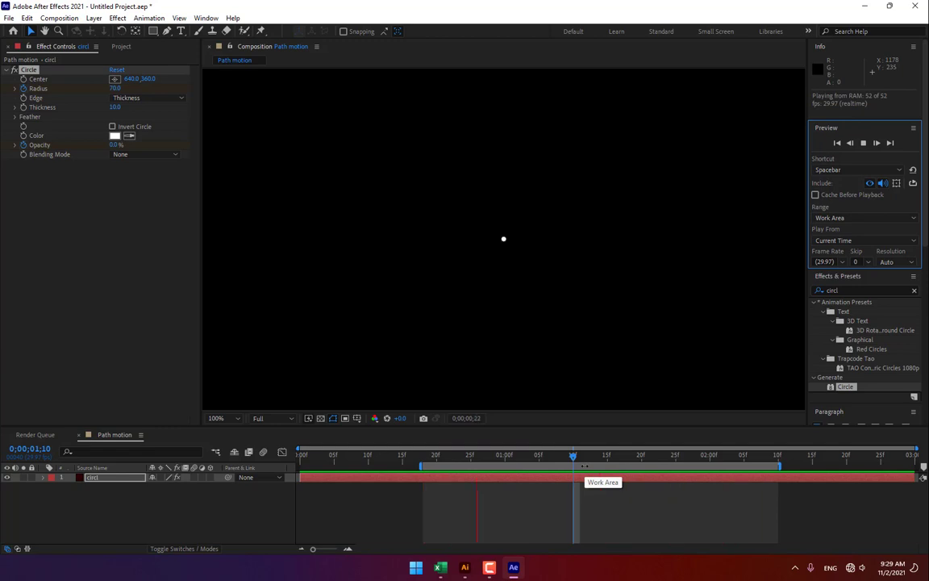
# Step: Trim the circl layer's in point to 0;00;01;00
pyautogui.click(519, 456)
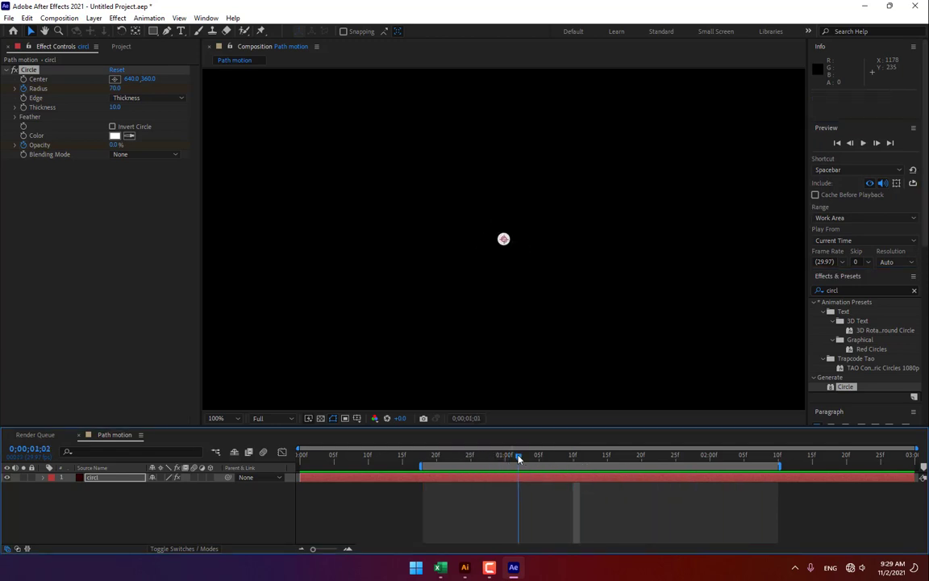
pyautogui.moveTo(519, 456)
pyautogui.mouseDown()
pyautogui.moveTo(498, 457)
pyautogui.moveTo(506, 466)
pyautogui.mouseUp()
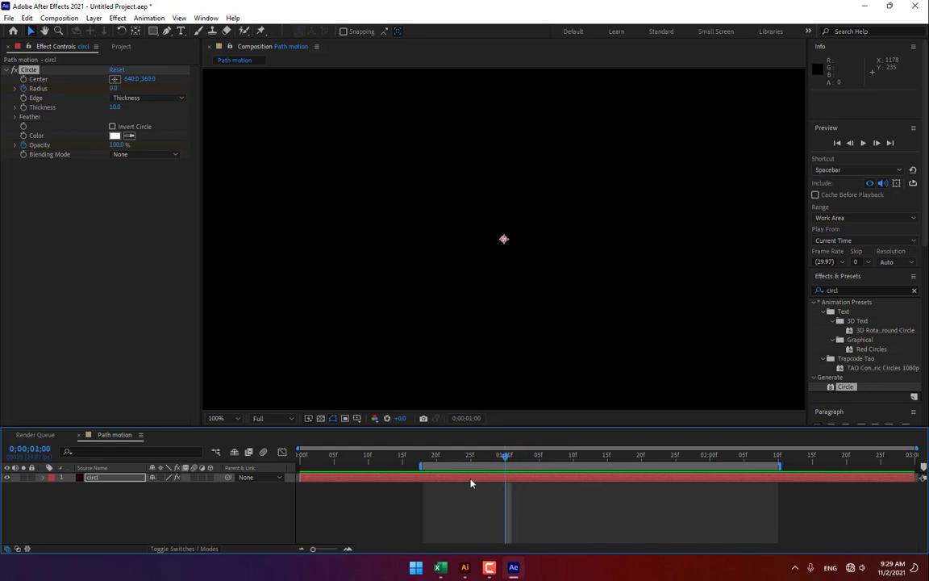
pyautogui.click(471, 484)
pyautogui.hotkey('alt', '[')
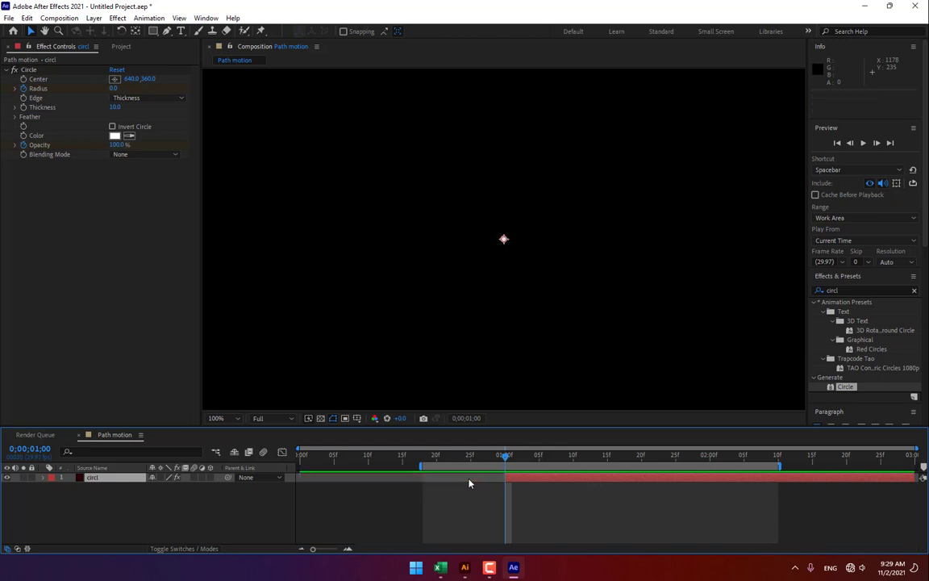
# Step: Preview the trimmed circle animation, inspect the frame at 0;00;01;08 and deselect the layer
pyautogui.click(863, 142)
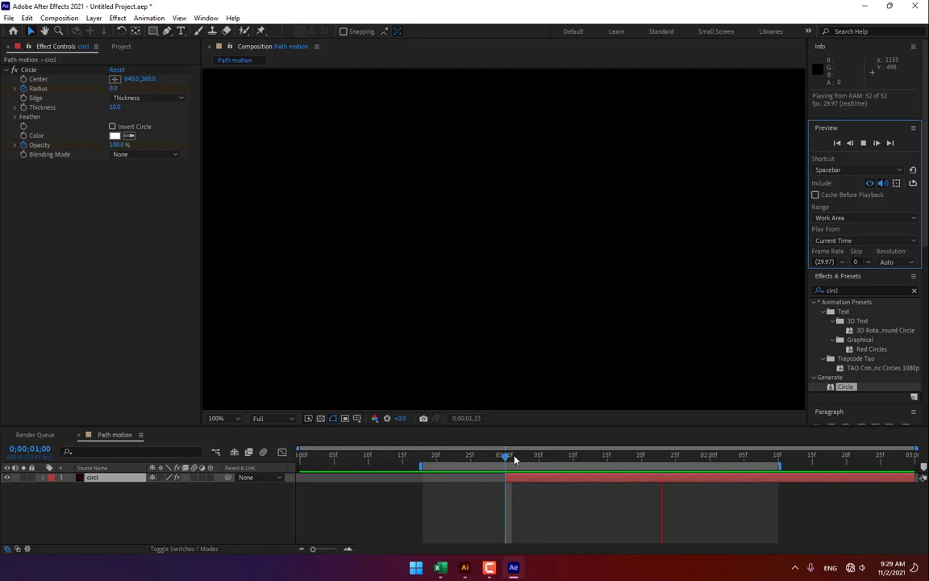
pyautogui.click(568, 456)
pyautogui.moveTo(568, 457); pyautogui.dragTo(562, 459)
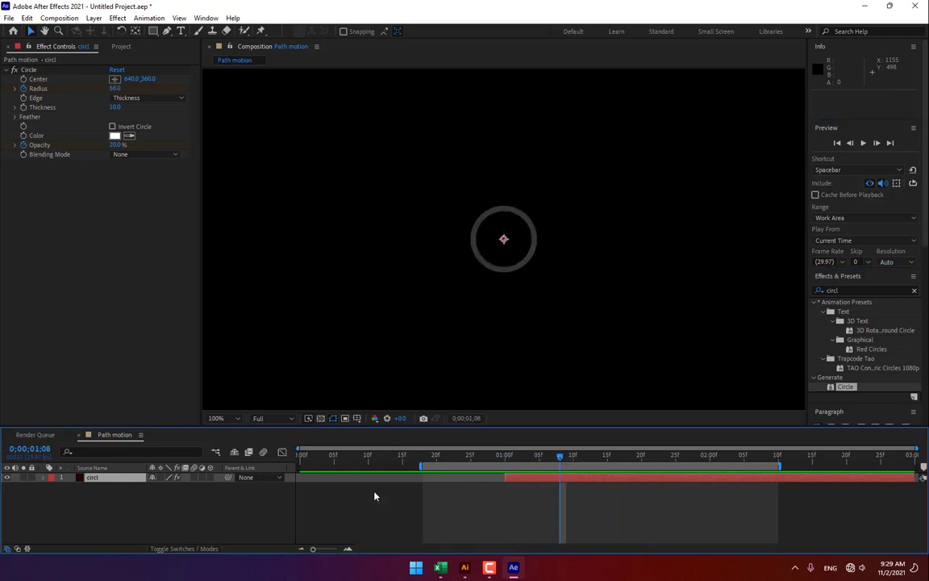
pyautogui.click(226, 517)
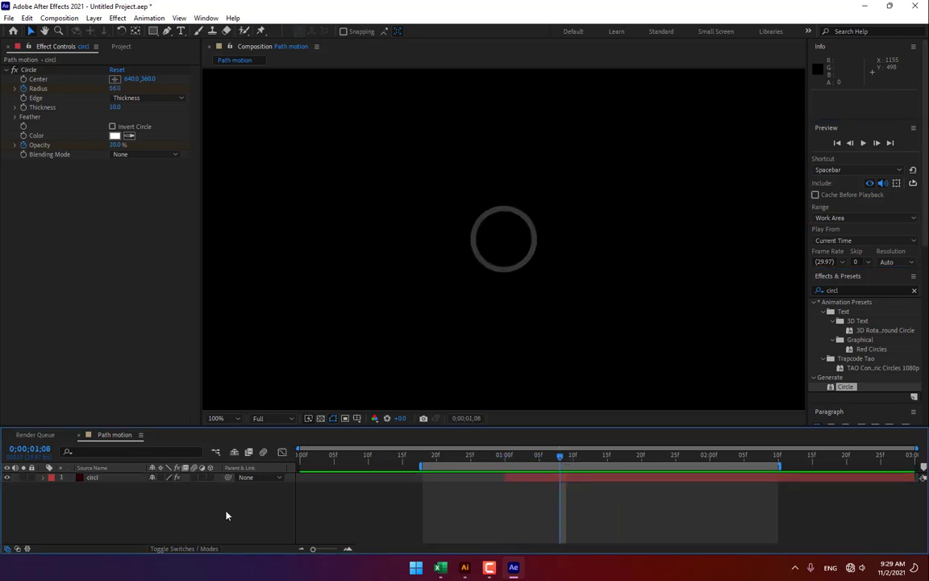
# Step: Create a second composition named "Line circle path" with unlocked aspect ratio, 500 px wide and 500 px high
pyautogui.hotkey('ctrl', 'n')
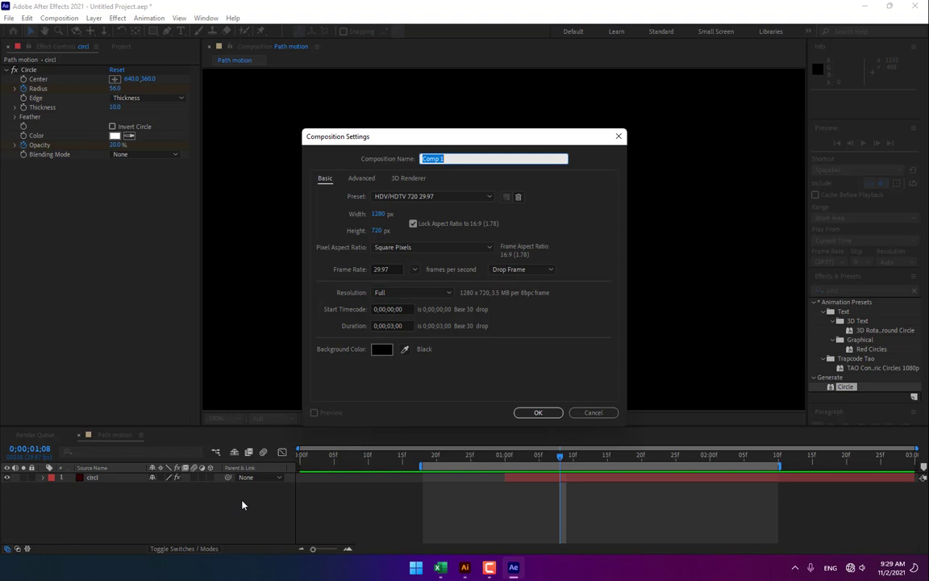
pyautogui.write('Line circle path')
pyautogui.click(535, 413)
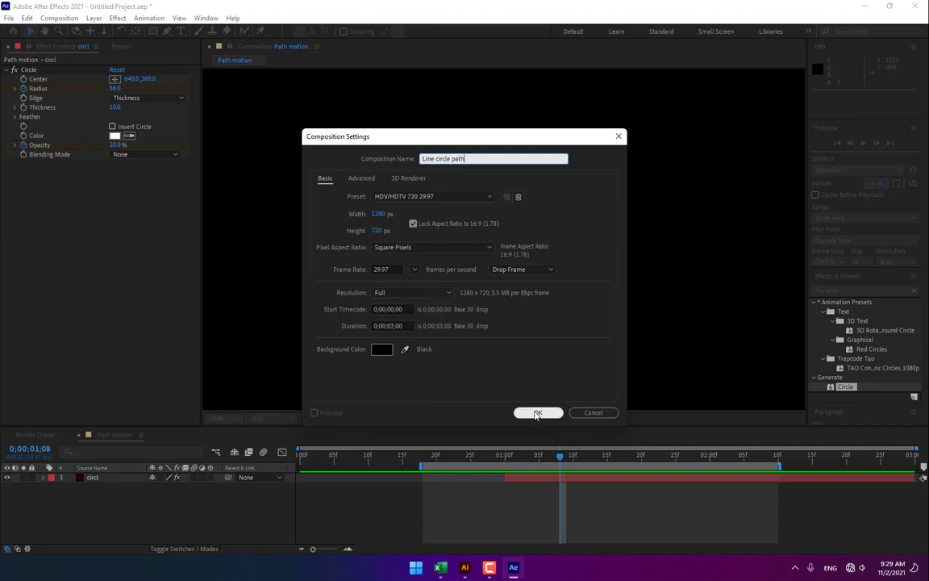
pyautogui.click(380, 214)
pyautogui.write('500')
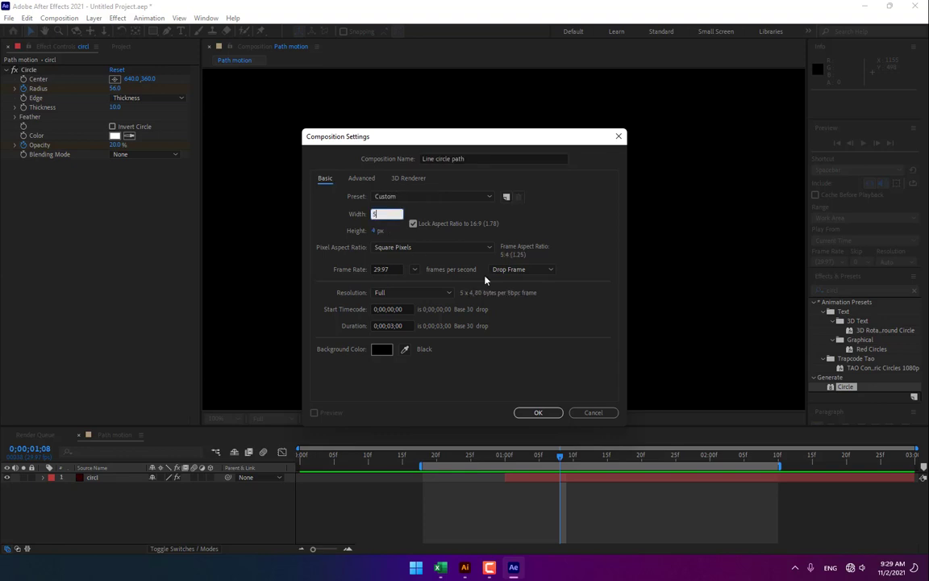
pyautogui.press('Tab')
pyautogui.click(413, 223)
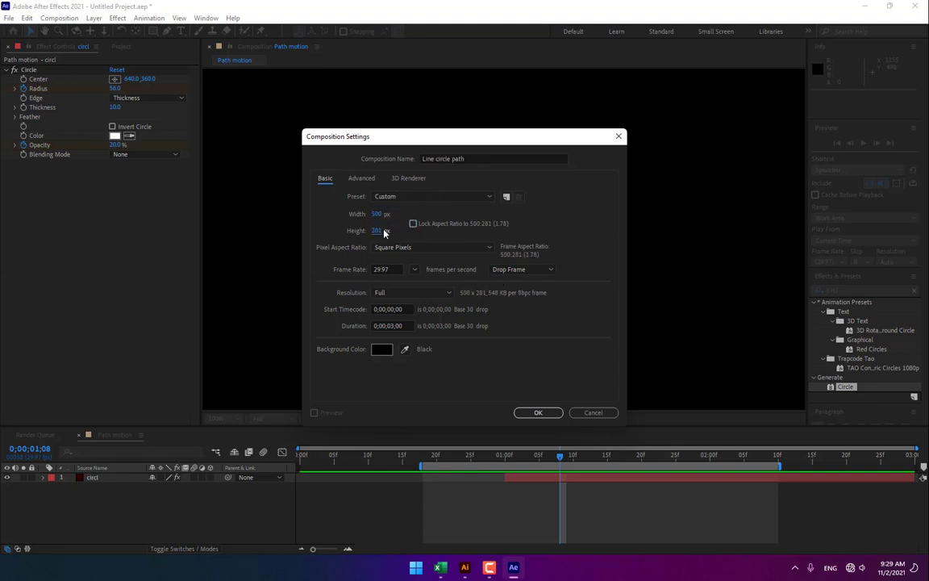
pyautogui.click(386, 231)
pyautogui.write('500')
pyautogui.press('Return')
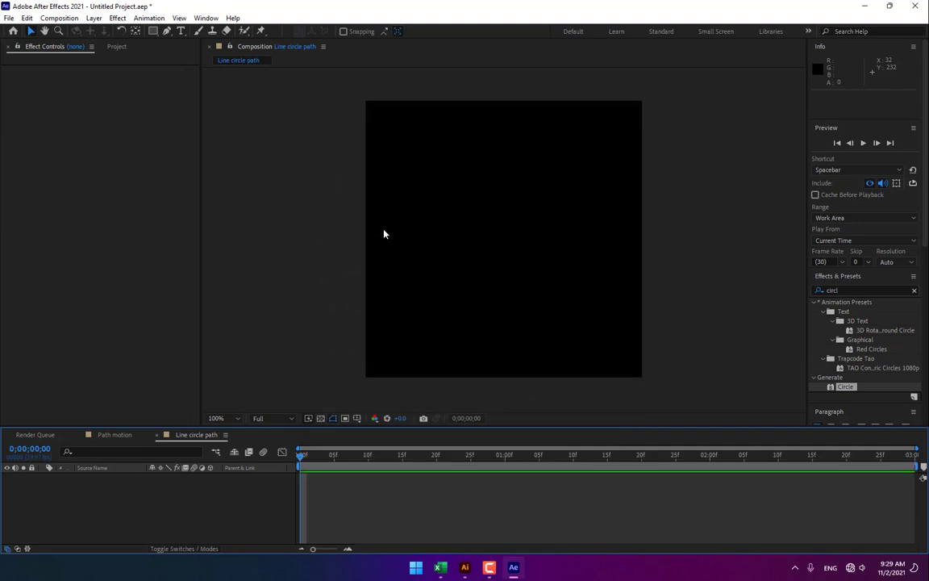
# Step: Show the title/action safe guides and draw a straight Pen line from the composition centre to the upper-right action-safe corner
pyautogui.click(167, 32)
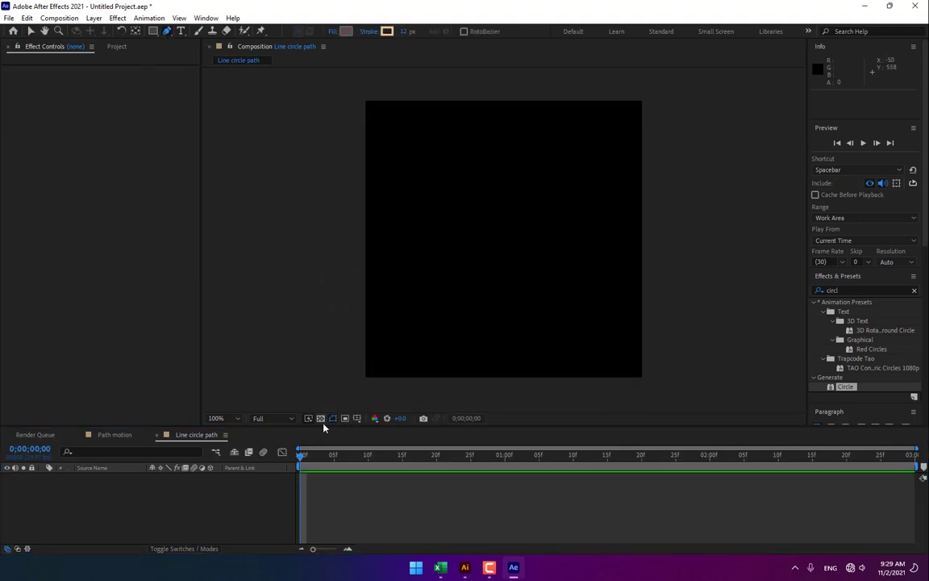
pyautogui.click(356, 418)
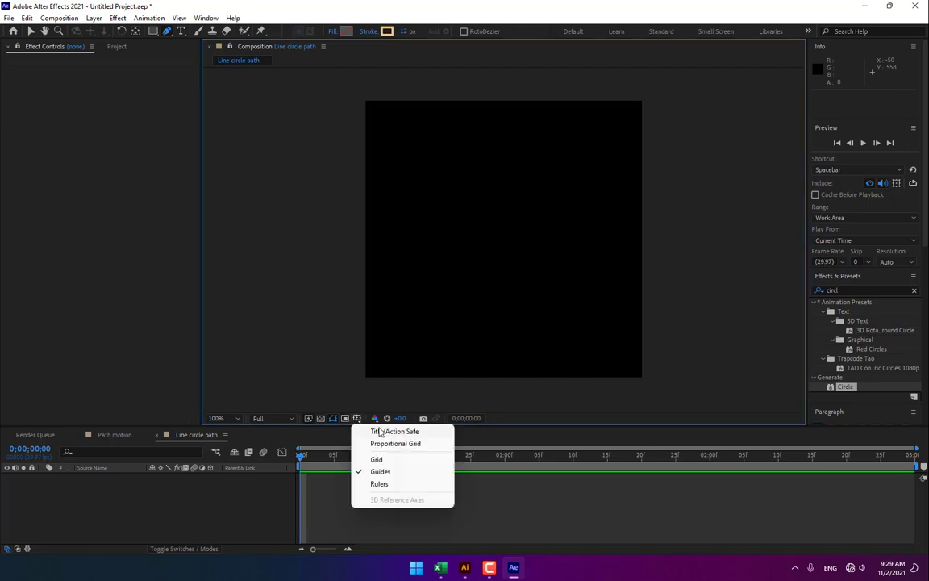
pyautogui.click(377, 434)
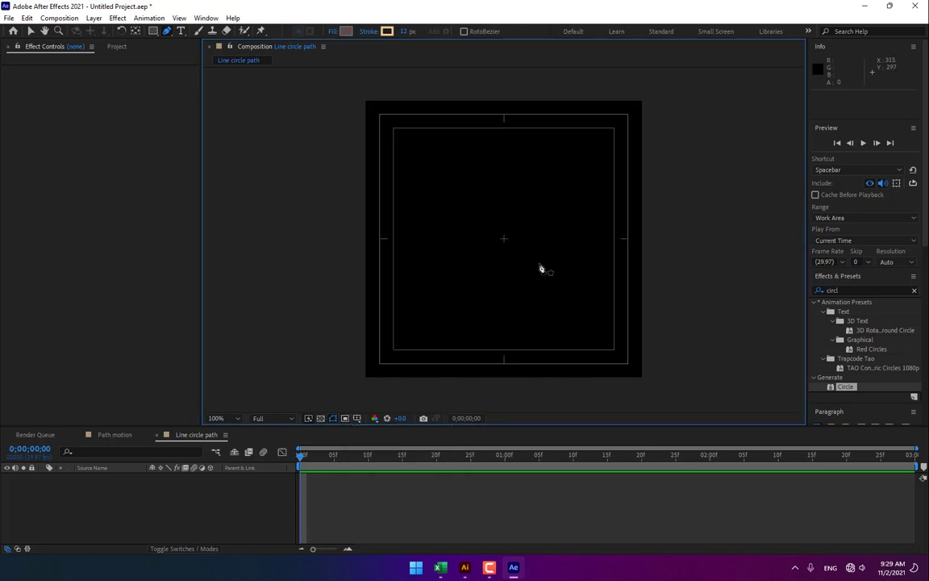
pyautogui.click(505, 240)
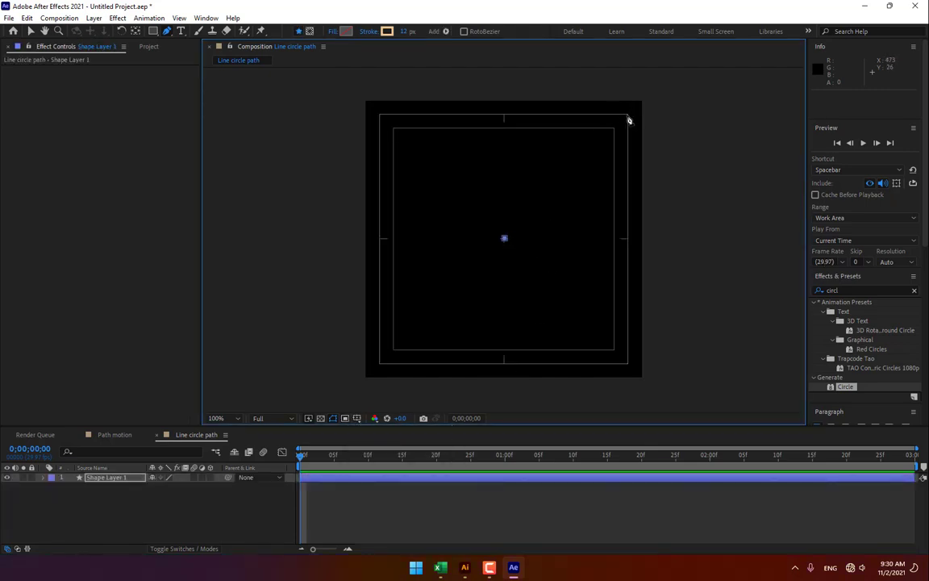
pyautogui.click(629, 118)
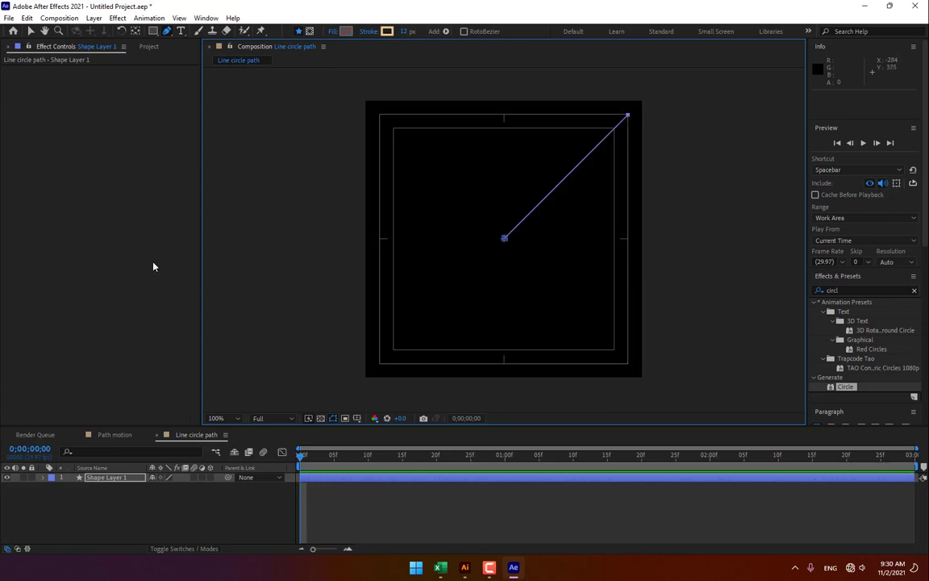
# Step: Set the line's stroke colour to white (FFFFFF) and its stroke width to 0.4 px
pyautogui.click(387, 31)
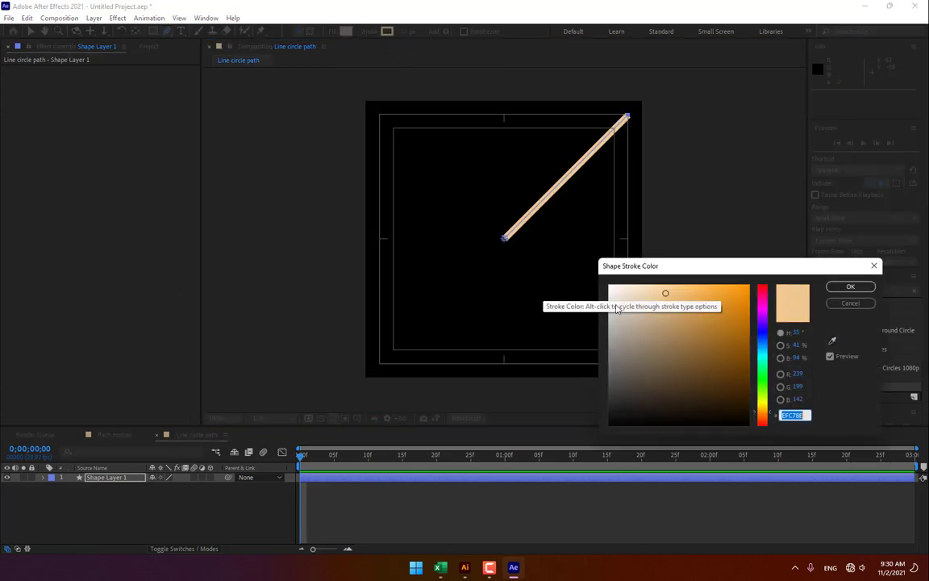
pyautogui.moveTo(658, 306); pyautogui.dragTo(598, 274)
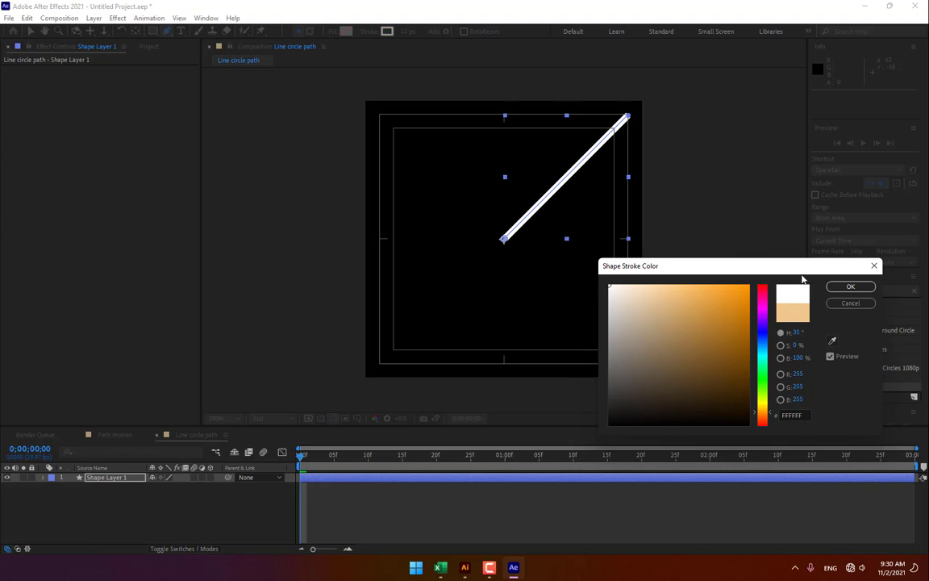
pyautogui.click(849, 286)
pyautogui.moveTo(406, 32); pyautogui.dragTo(404, 97)
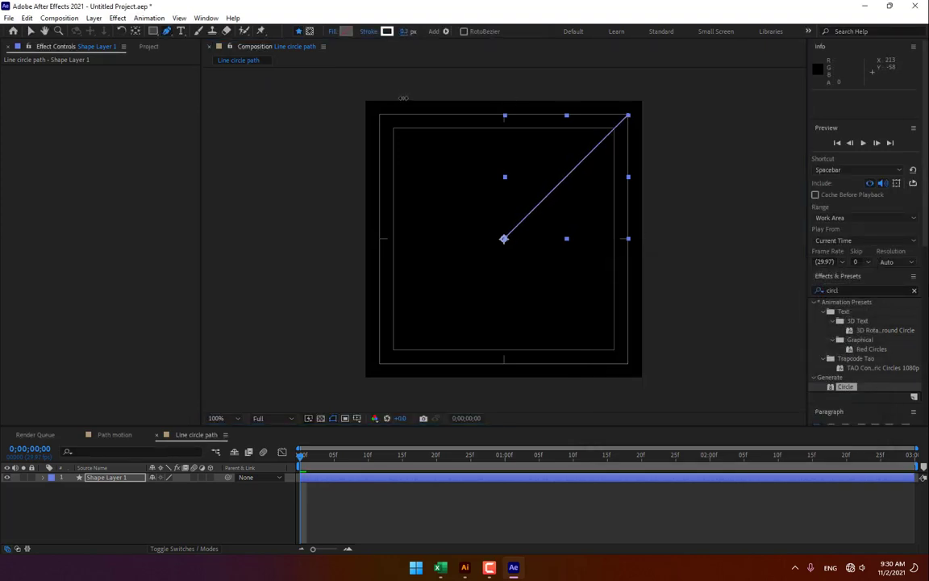
pyautogui.click(450, 512)
# Step: Duplicate the line layer and rotate the copy about -23.9° around the composition centre
pyautogui.click(101, 476)
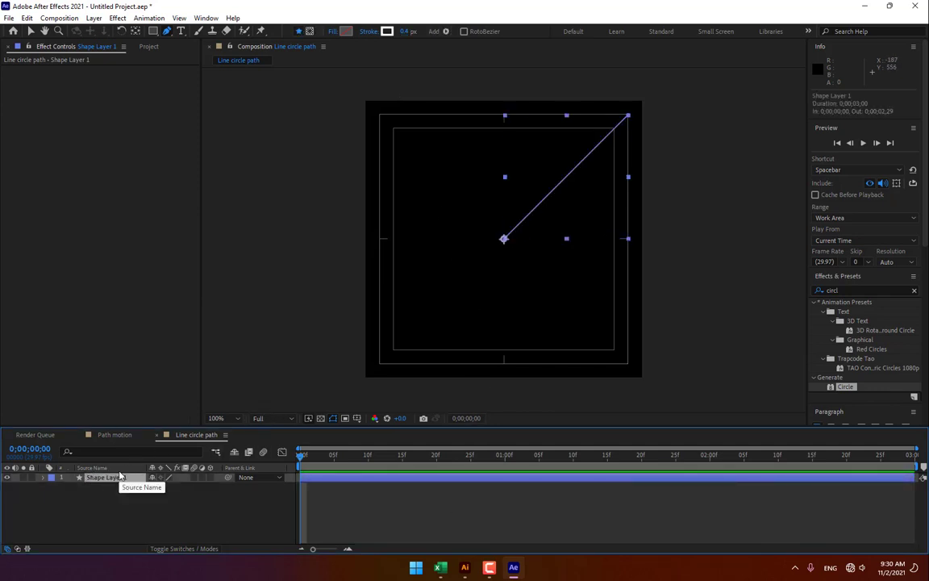
pyautogui.hotkey('ctrl', 'd')
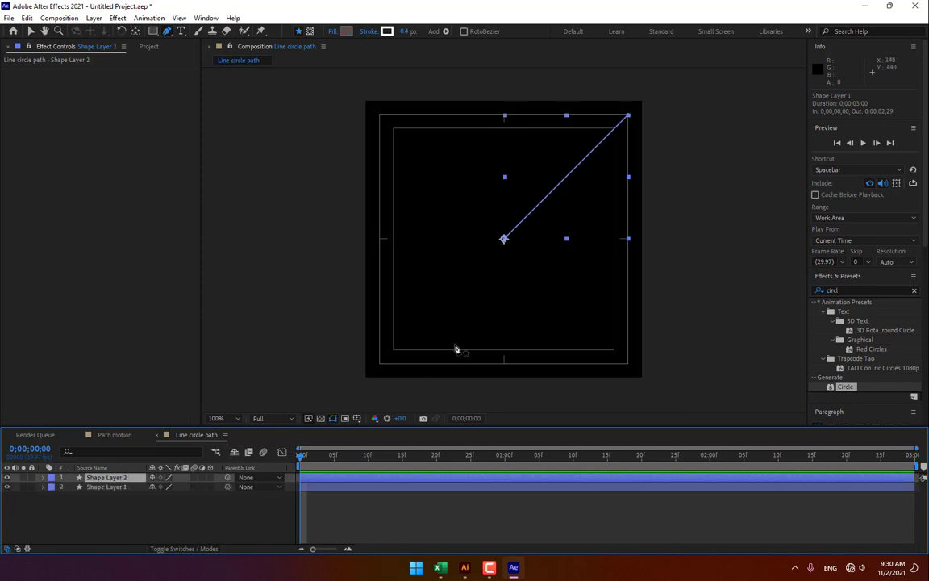
pyautogui.press('w')
pyautogui.moveTo(539, 224); pyautogui.dragTo(522, 214)
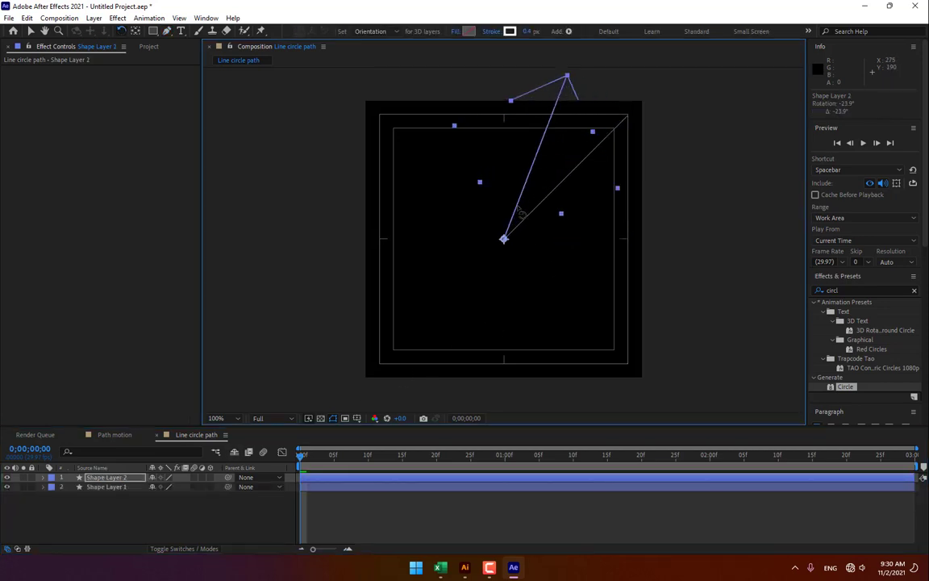
# Step: Repeatedly duplicate all line layers and rotate the copies around the centre until 16 lines radiate in a full circle
pyautogui.hotkey('ctrl', 'a')
pyautogui.hotkey('ctrl', 'd')
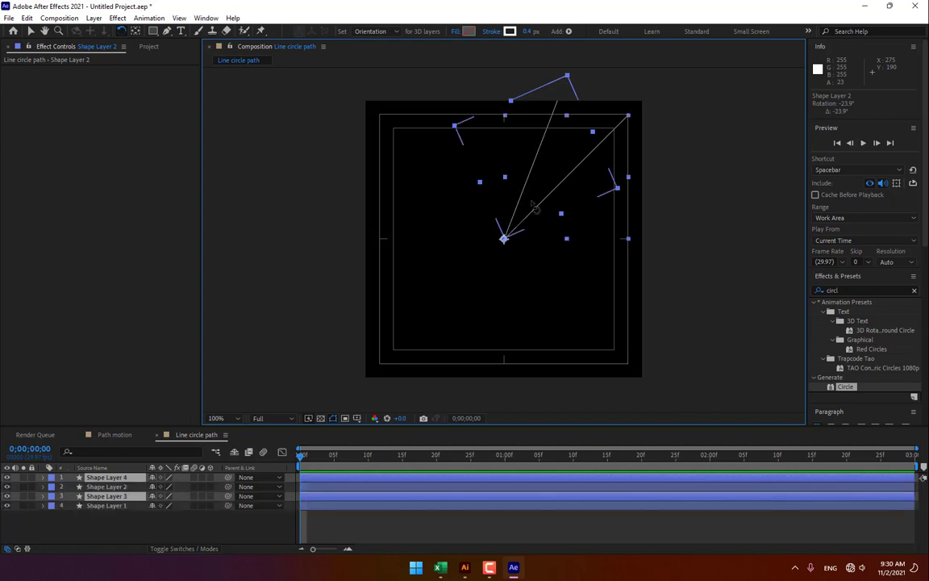
pyautogui.moveTo(524, 208); pyautogui.dragTo(562, 243)
pyautogui.hotkey('ctrl', 'a')
pyautogui.hotkey('ctrl', 'd')
pyautogui.hotkey('ctrl', 'd')
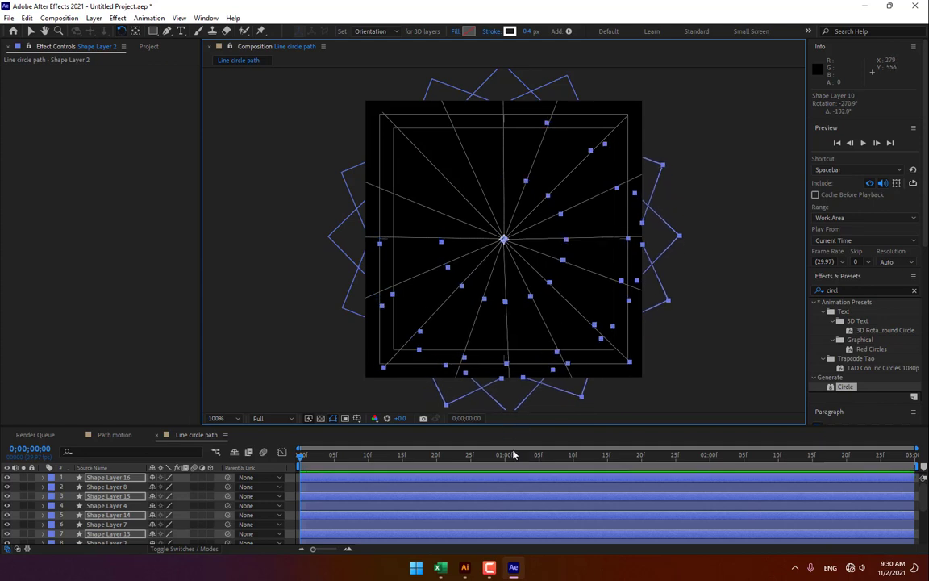
# Step: Duplicate all 16 line layers and rotate the copies about -9.8° so they fall between the existing lines
pyautogui.click(484, 466)
pyautogui.hotkey('ctrl', 'a')
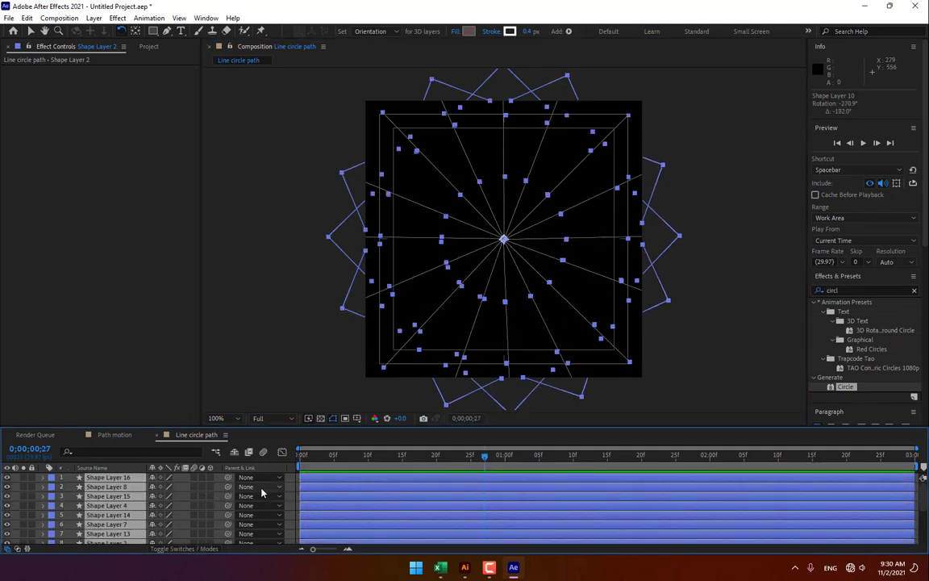
pyautogui.hotkey('ctrl', 'd')
pyautogui.click(421, 211)
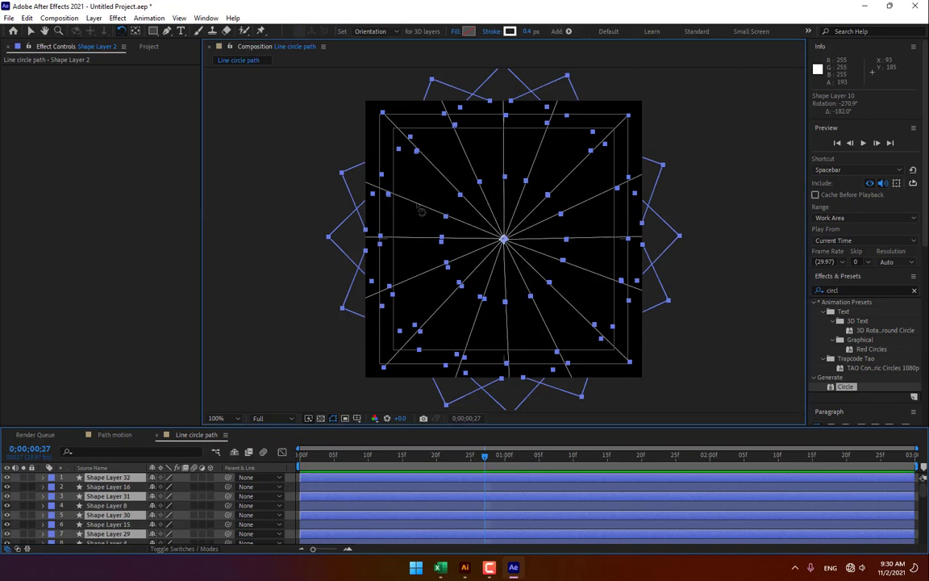
pyautogui.moveTo(418, 229); pyautogui.dragTo(415, 225)
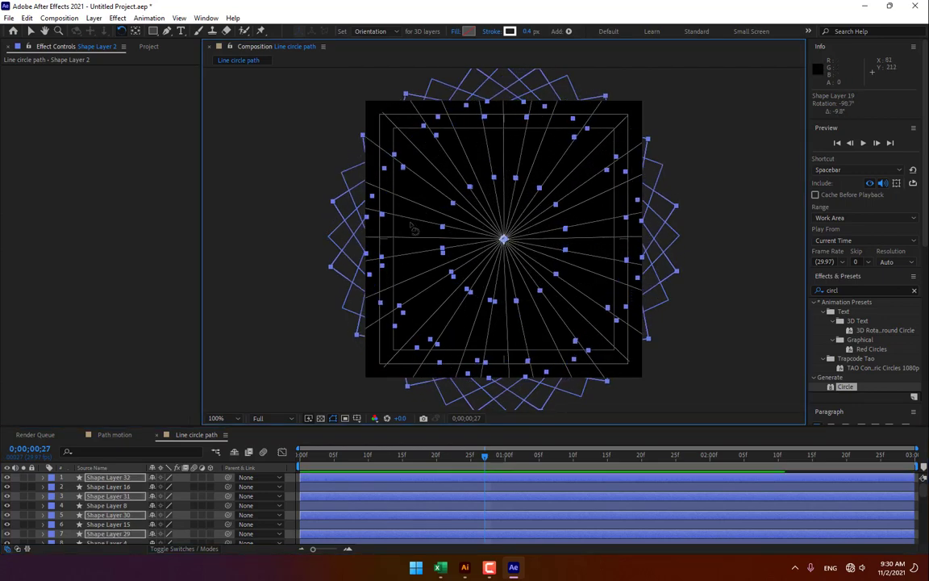
# Step: Pre-compose all the line layers into a new composition named "Lines"
pyautogui.click(314, 456)
pyautogui.hotkey('ctrl', 'a')
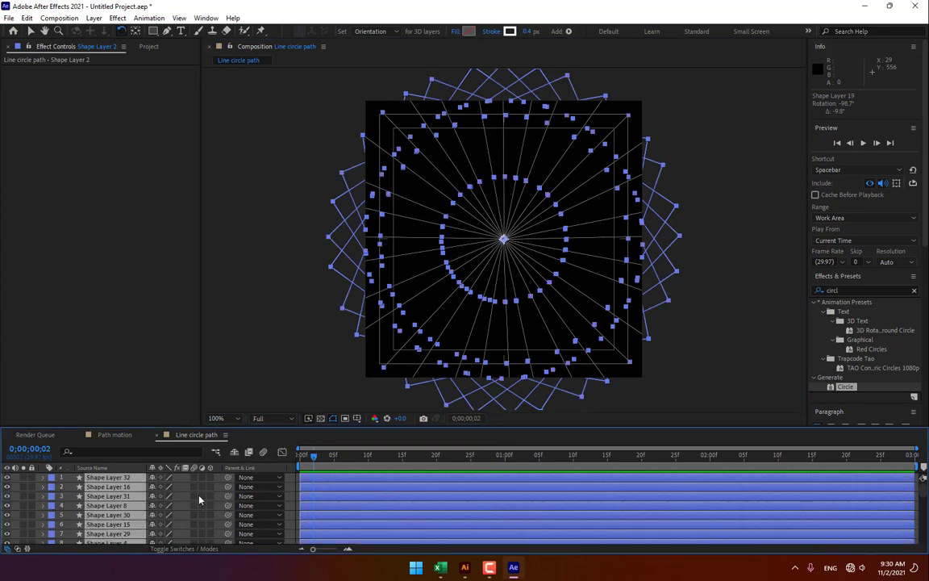
pyautogui.rightClick(111, 486)
pyautogui.click(150, 428)
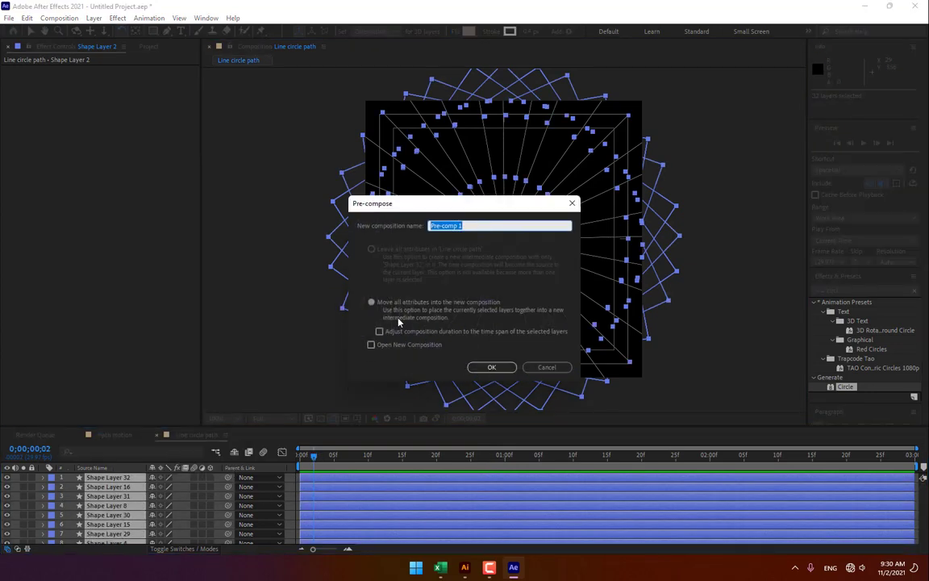
pyautogui.write('Lines')
pyautogui.press('Return')
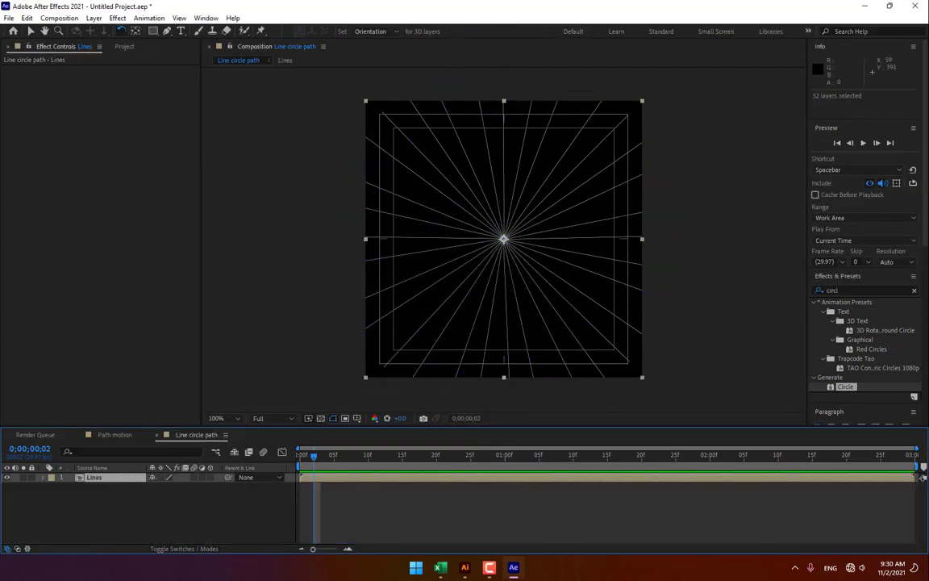
pyautogui.click(242, 506)
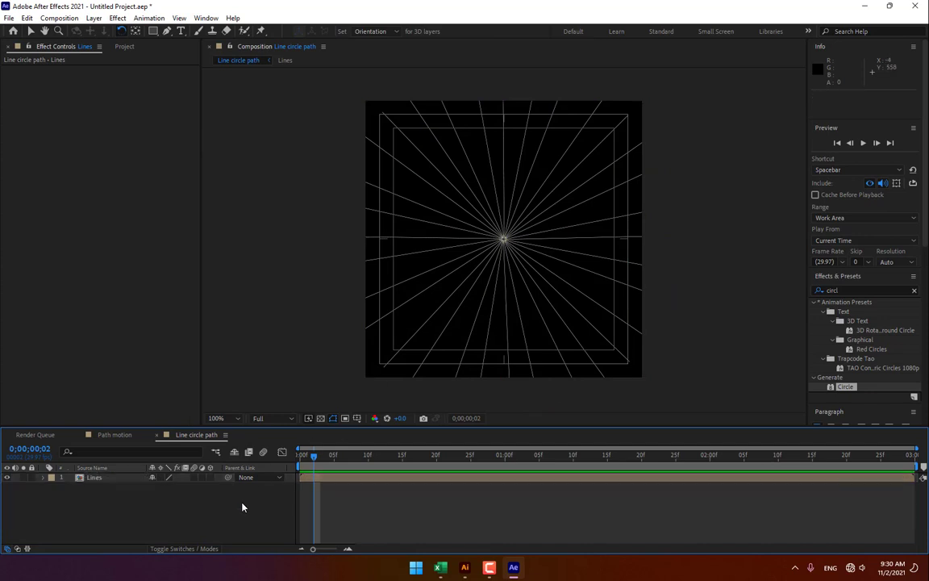
# Step: Mask the Lines layer with two concentric circles drawn from the centre, a large outer one and an inner one about 83 px in radius
pyautogui.click(95, 478)
pyautogui.click(153, 31)
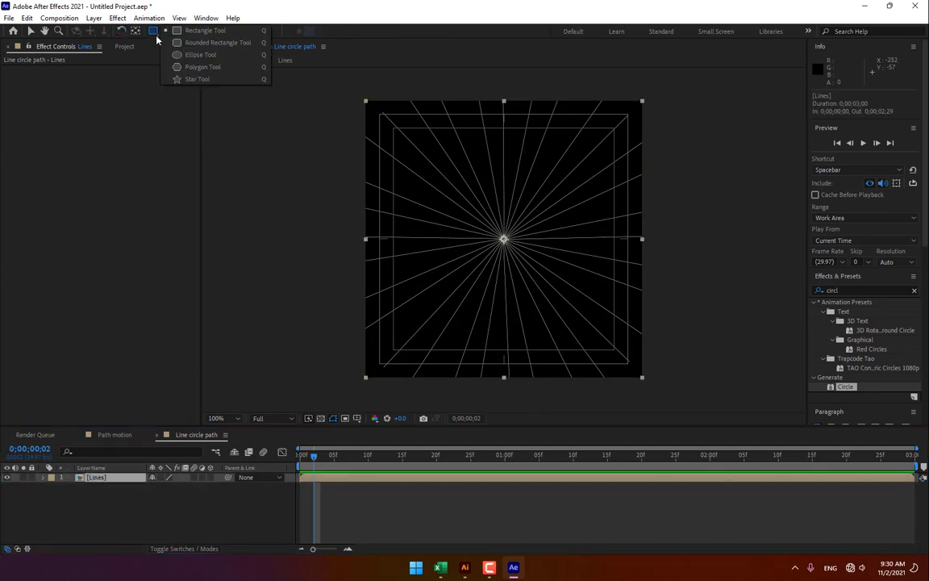
pyautogui.click(198, 54)
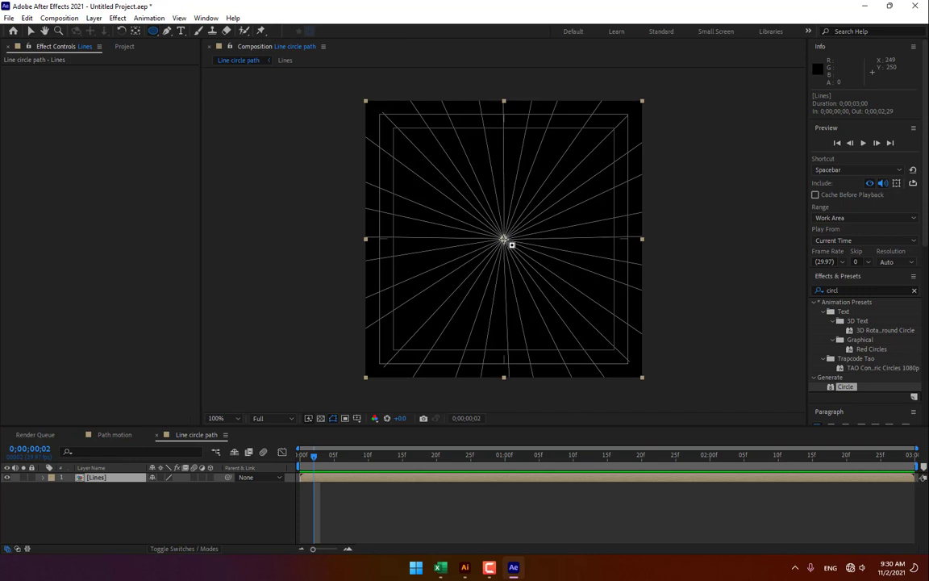
pyautogui.moveTo(503, 239)
pyautogui.mouseDown()
pyautogui.moveTo(526, 273)
pyautogui.moveTo(595, 325)
pyautogui.mouseUp()
pyautogui.click(200, 514)
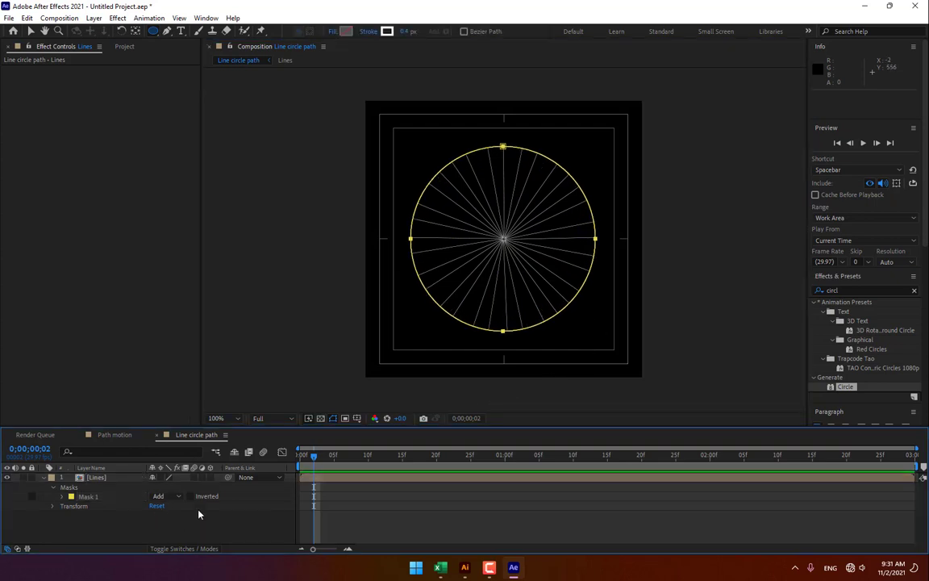
pyautogui.click(153, 478)
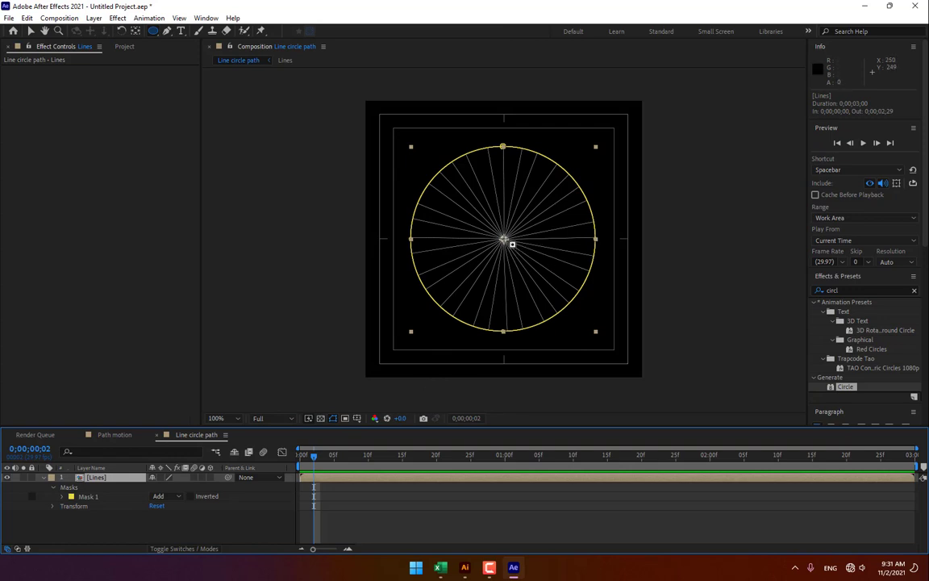
pyautogui.moveTo(504, 240); pyautogui.dragTo(548, 276)
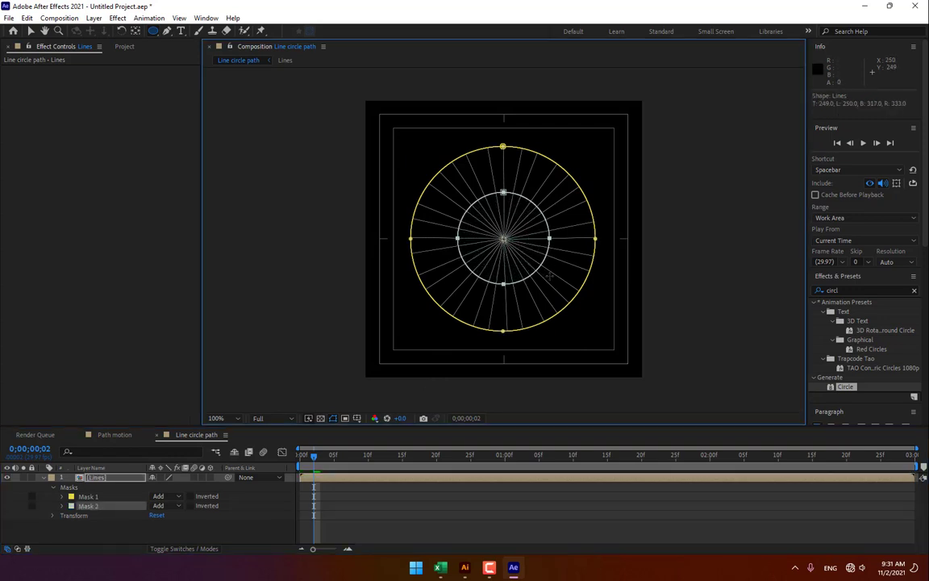
# Step: Try inverting the inner mask, inverting the outer mask, and setting the inner mask's mode to Intersect
pyautogui.click(192, 506)
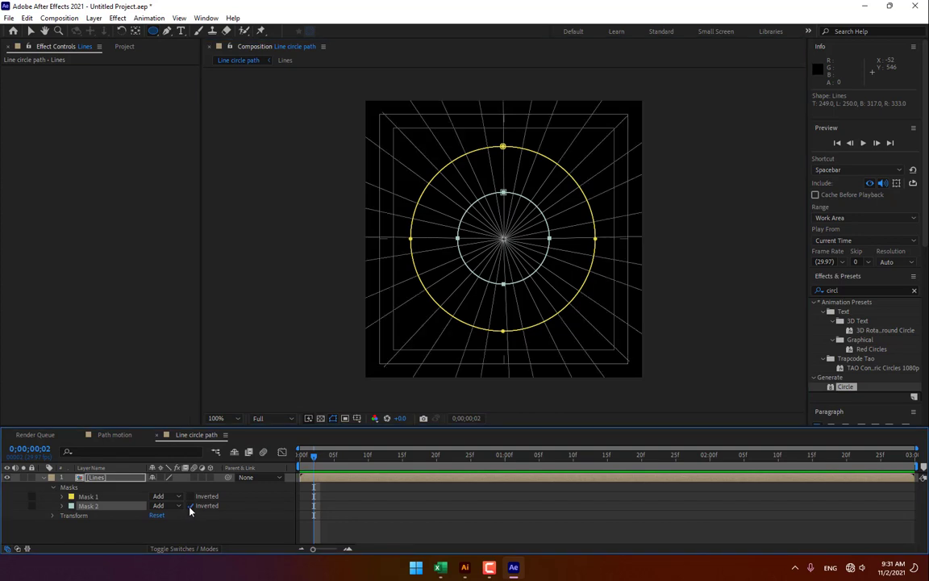
pyautogui.hotkey('ctrl', 'z')
pyautogui.click(191, 497)
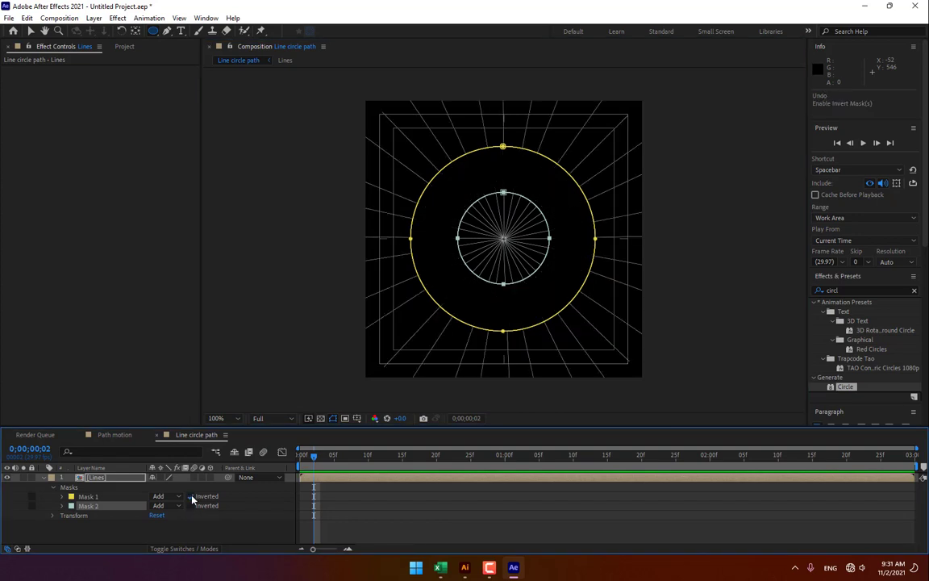
pyautogui.hotkey('ctrl', 'z')
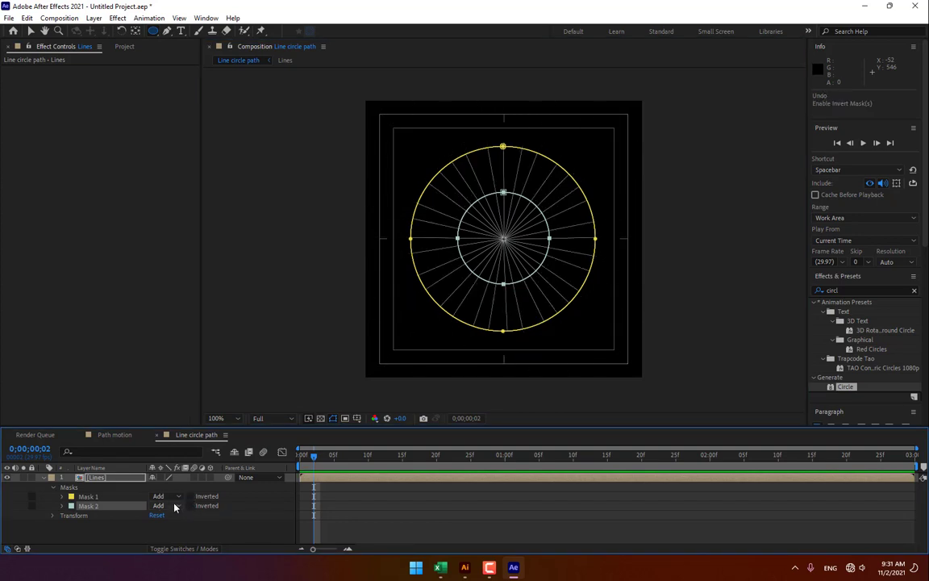
pyautogui.click(176, 506)
pyautogui.click(183, 458)
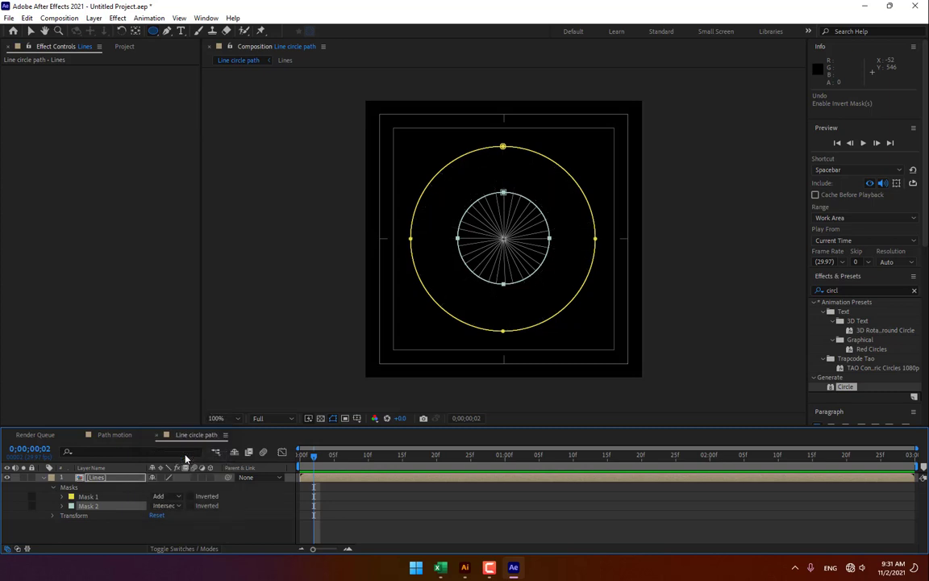
# Step: Set the inner circle mask's mode to Subtract and deselect the layer
pyautogui.click(169, 506)
pyautogui.click(177, 454)
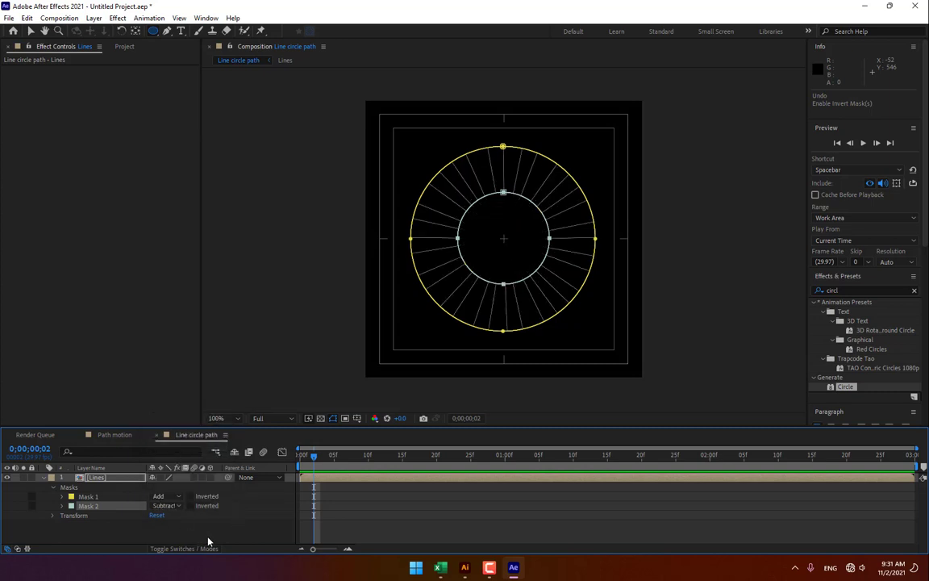
pyautogui.click(230, 533)
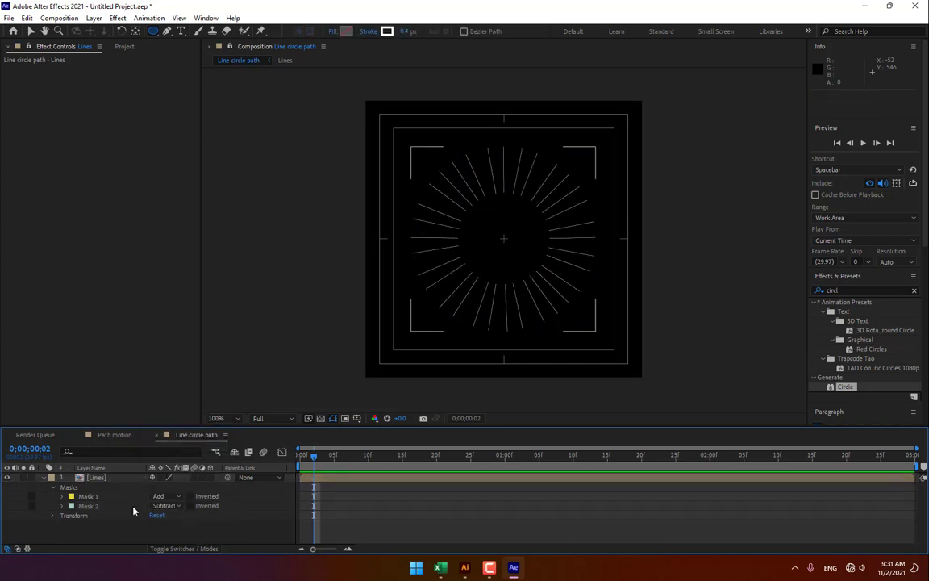
# Step: Reveal all properties of both masks on the Lines layer, enlarge the timeline area and move the current time to 0;00;01;00
pyautogui.click(89, 505)
pyautogui.press('m')
pyautogui.press('m')
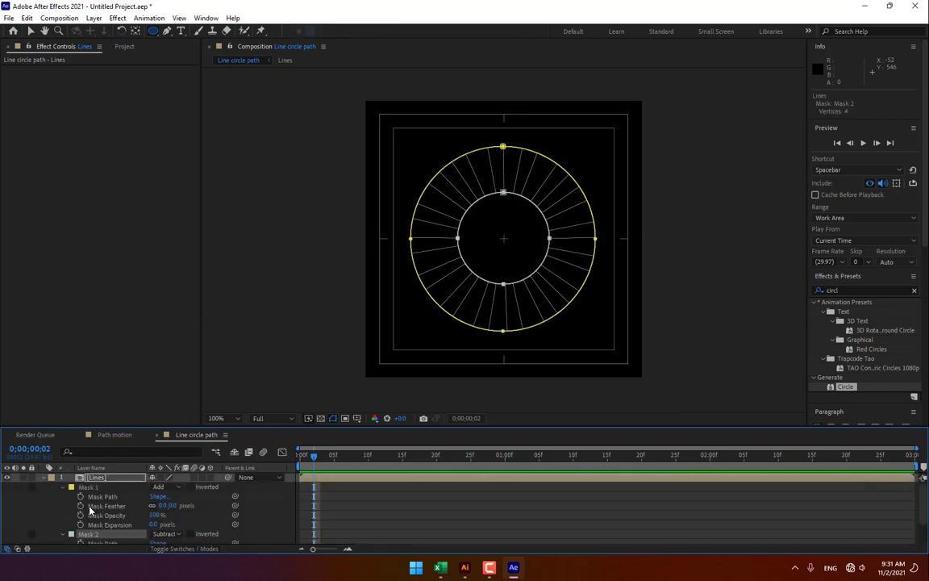
pyautogui.moveTo(230, 425); pyautogui.dragTo(259, 307)
pyautogui.click(147, 470)
pyautogui.click(151, 452)
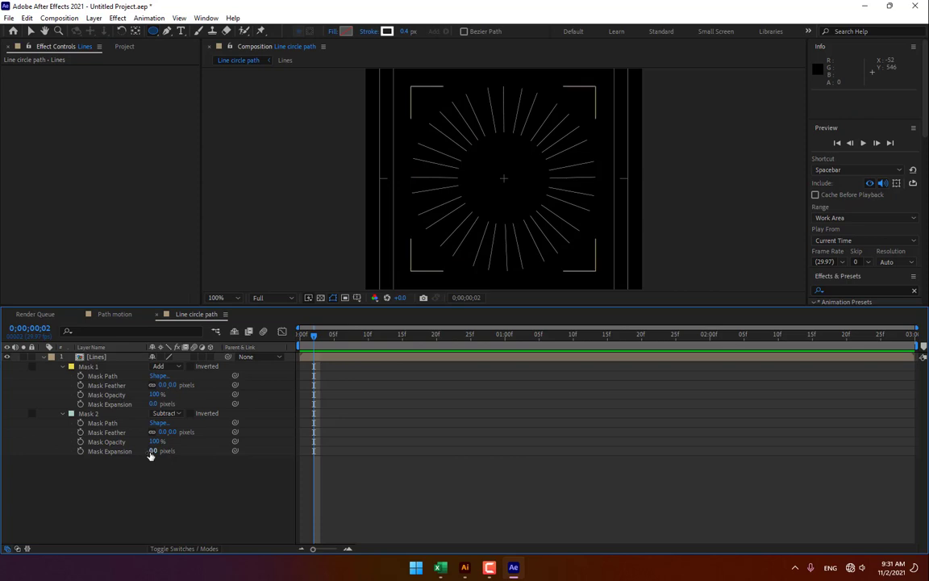
pyautogui.click(269, 372)
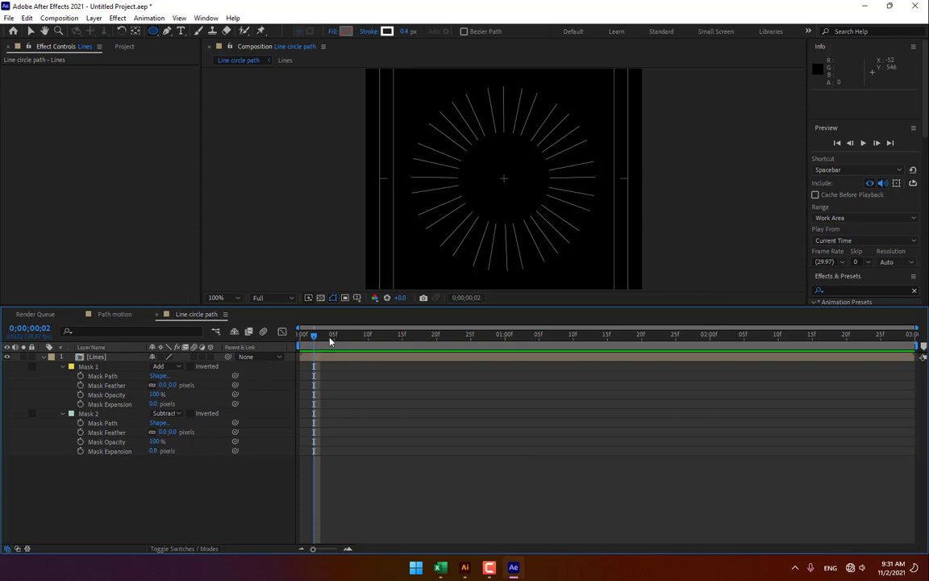
pyautogui.click(506, 336)
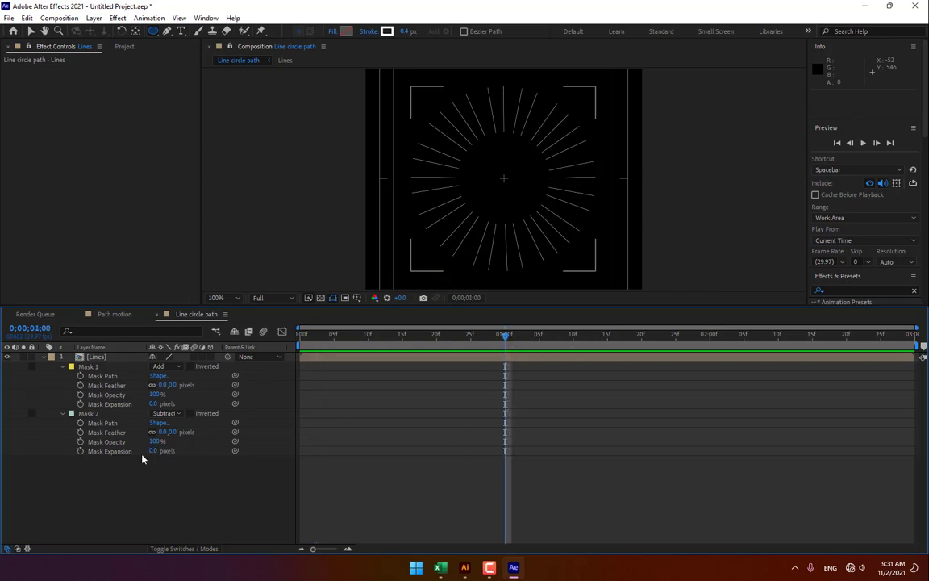
# Step: At 0;00;01;00, set Mask 2's expansion to -74 px and start keyframing it
pyautogui.moveTo(153, 454); pyautogui.dragTo(113, 454)
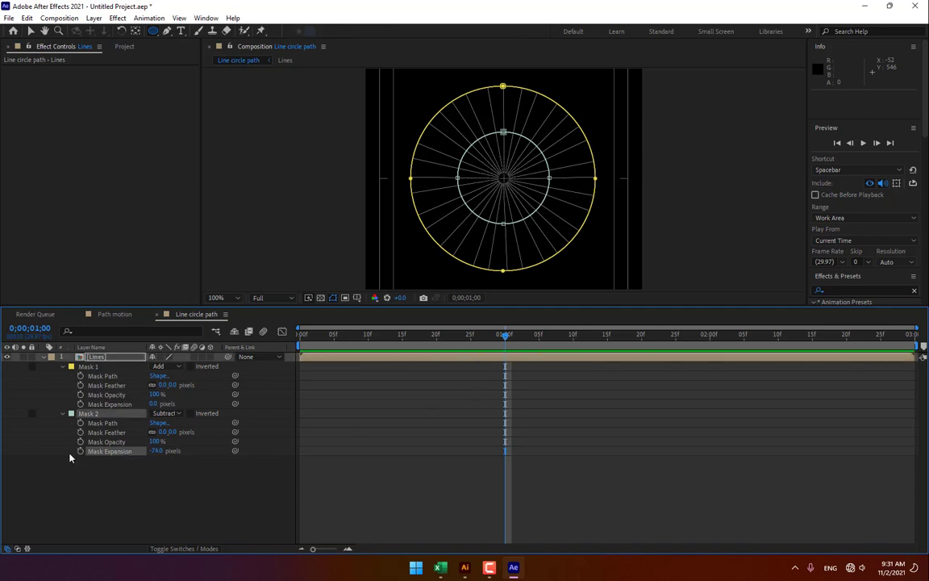
pyautogui.click(80, 451)
# Step: Set Mask 1's expansion to 6 px and create its first expansion keyframe at 0;00;01;08
pyautogui.moveTo(154, 405); pyautogui.dragTo(85, 417)
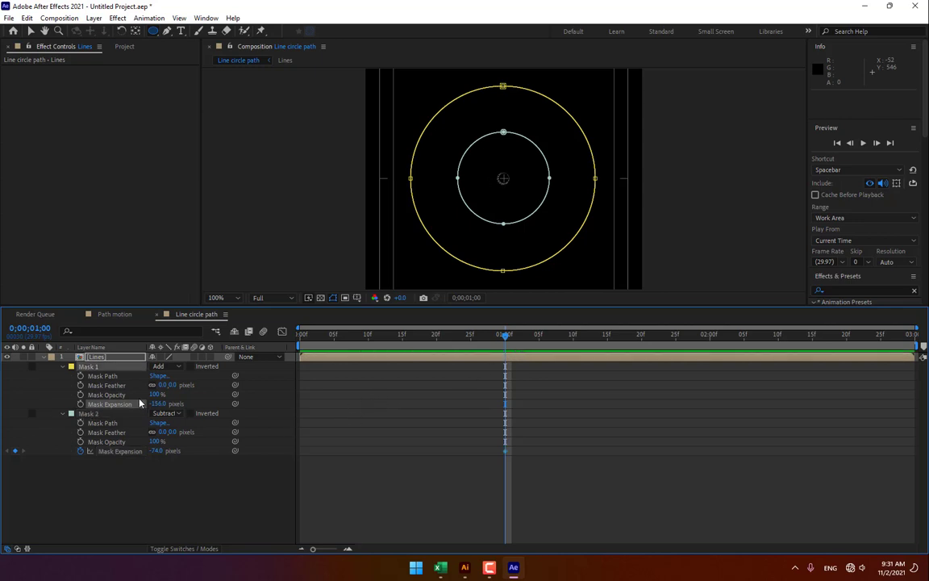
pyautogui.click(608, 335)
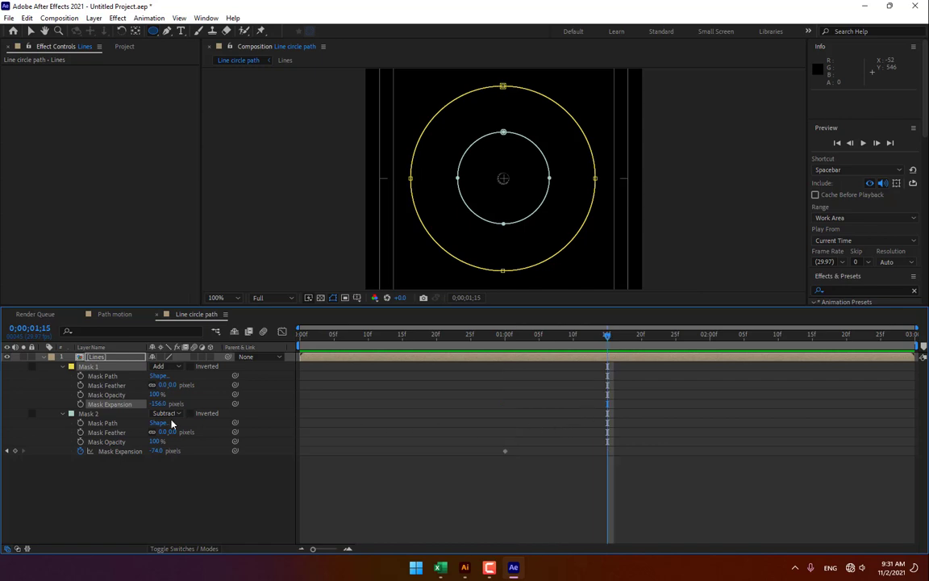
pyautogui.moveTo(157, 403); pyautogui.dragTo(222, 384)
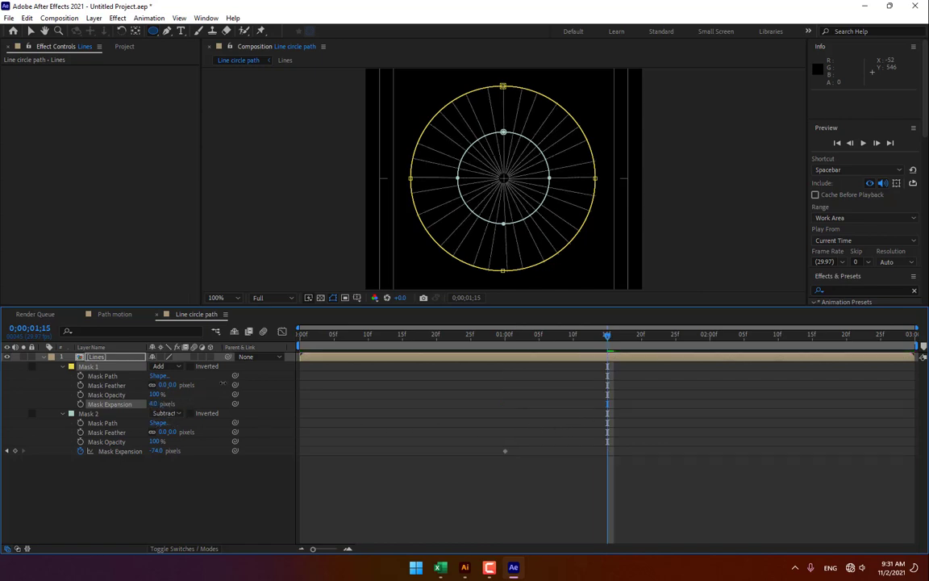
pyautogui.click(560, 335)
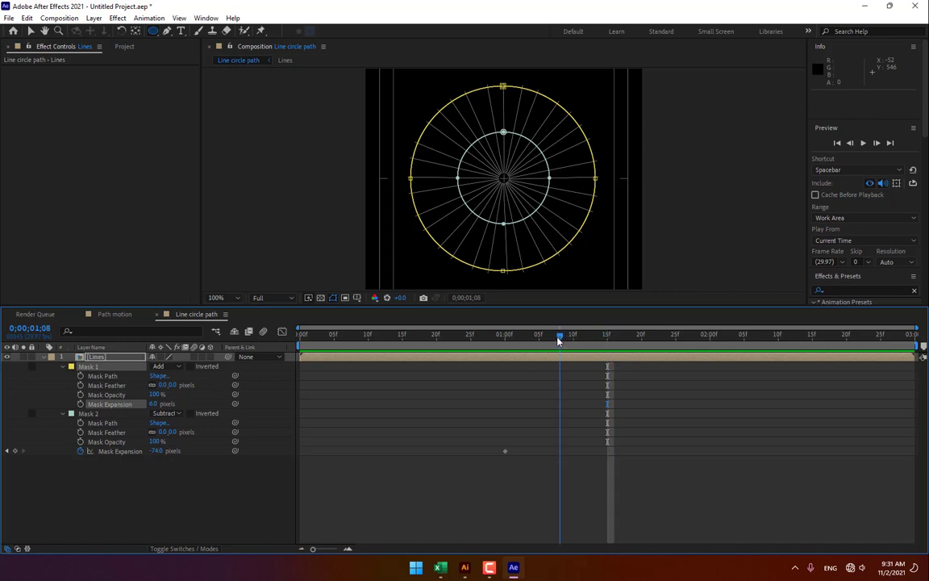
pyautogui.click(80, 404)
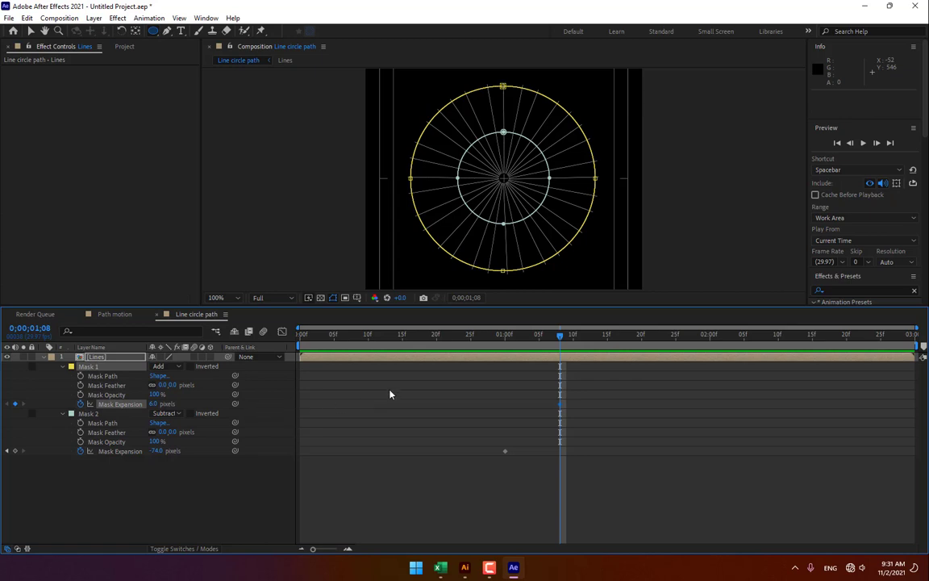
# Step: At 0;00;01;20, keyframe Mask 1's expansion at 7 px and Mask 2's expansion at 112 px
pyautogui.click(641, 335)
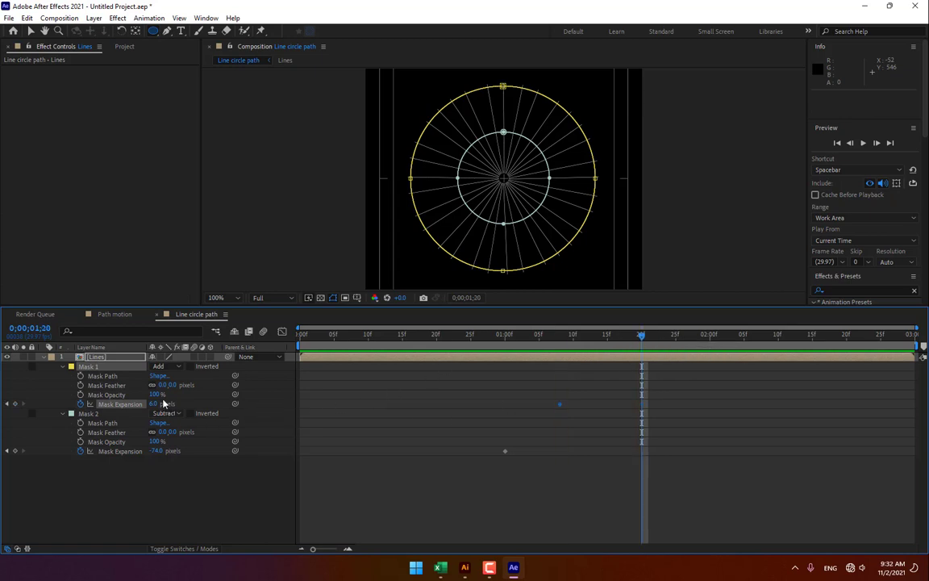
pyautogui.moveTo(155, 403); pyautogui.dragTo(149, 404)
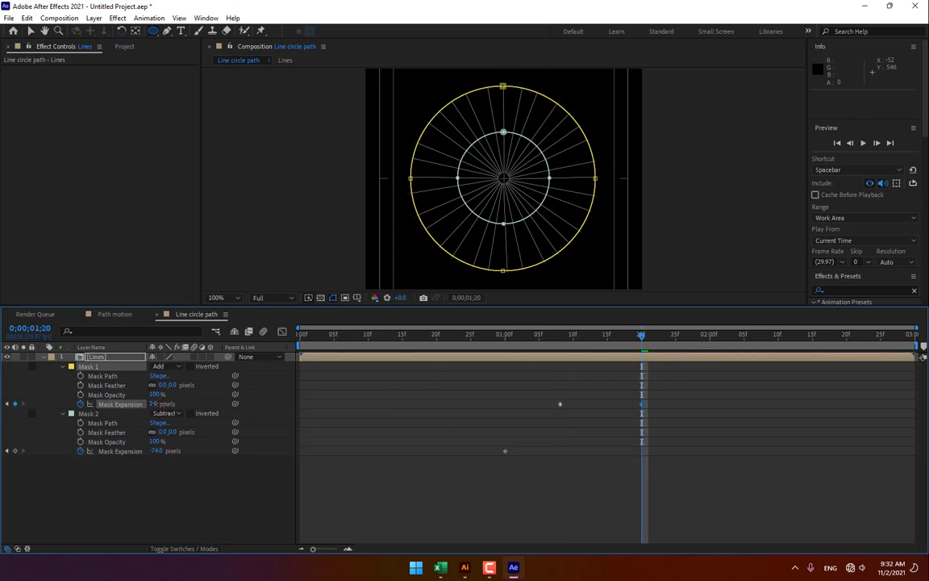
pyautogui.moveTo(156, 450); pyautogui.dragTo(242, 450)
# Step: Add a Mask 2 expansion keyframe at 0;00;01;08 with a value of -48.6 px
pyautogui.moveTo(452, 335); pyautogui.dragTo(558, 395)
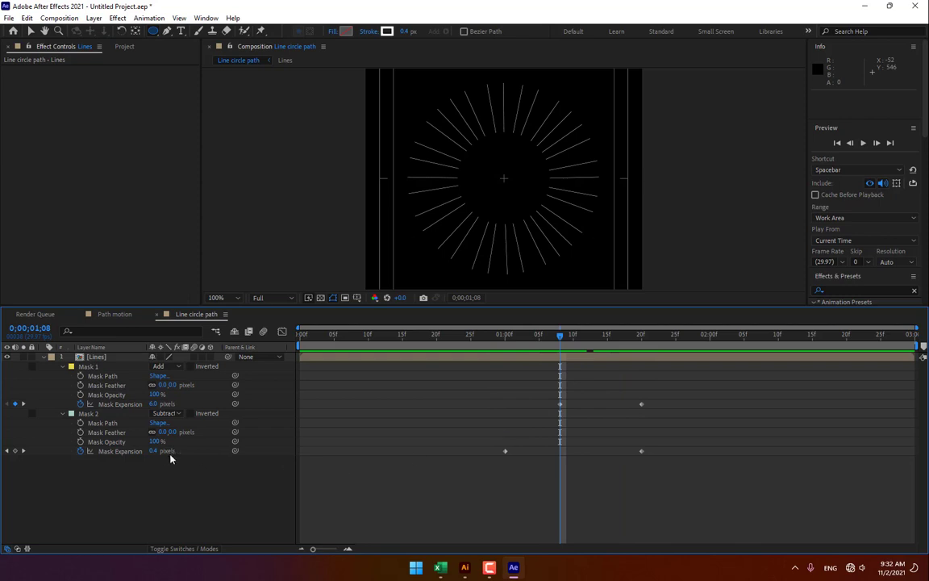
pyautogui.click(121, 451)
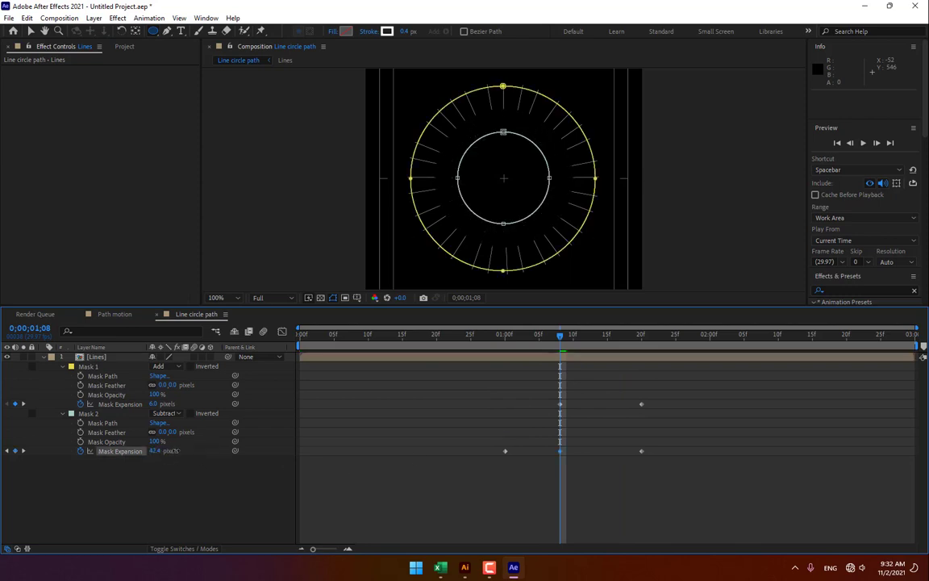
pyautogui.moveTo(460, 342); pyautogui.dragTo(563, 357)
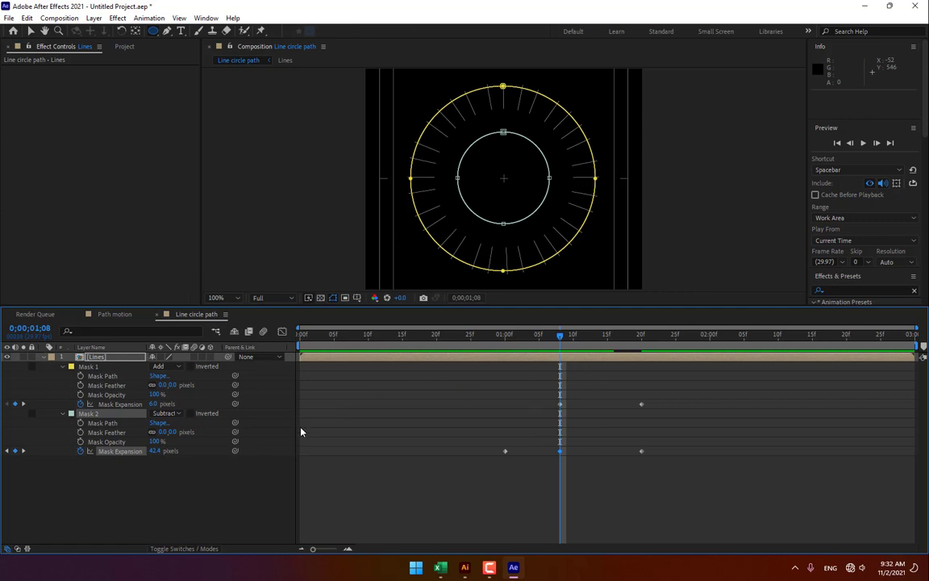
pyautogui.moveTo(155, 451); pyautogui.dragTo(114, 455)
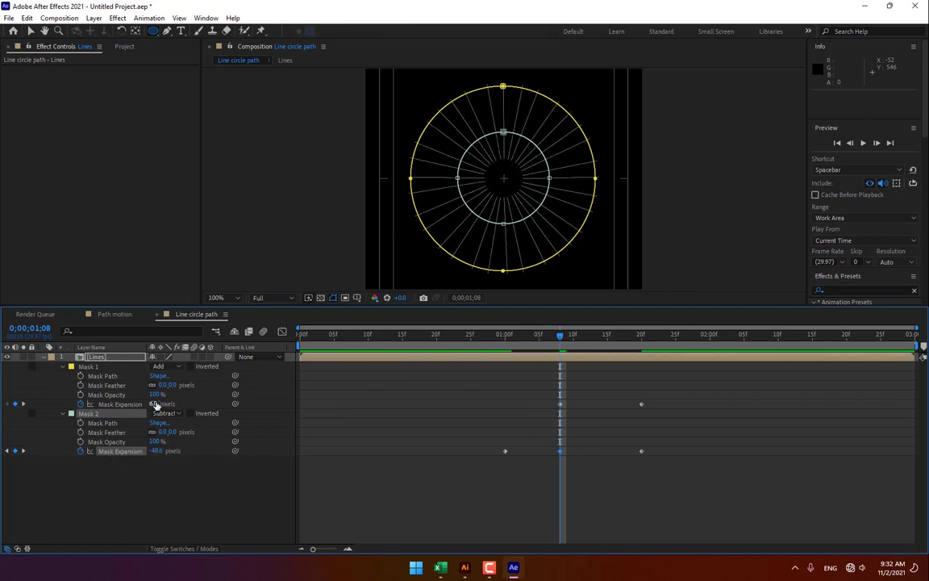
# Step: Keyframe Mask 1's expansion at about -130 px at 0;00;01;00, then scrub through the animation and deselect everything
pyautogui.moveTo(551, 339); pyautogui.dragTo(505, 339)
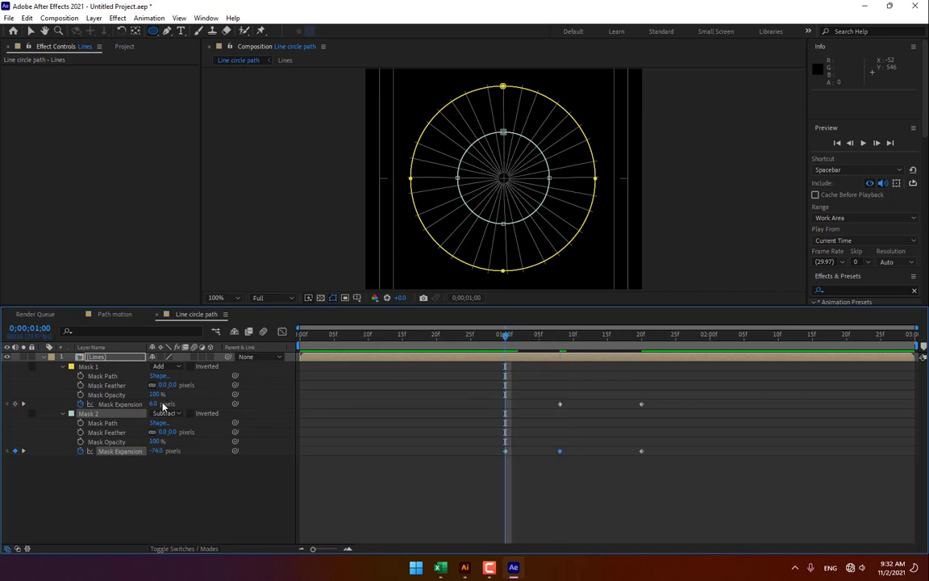
pyautogui.moveTo(162, 404); pyautogui.dragTo(83, 413)
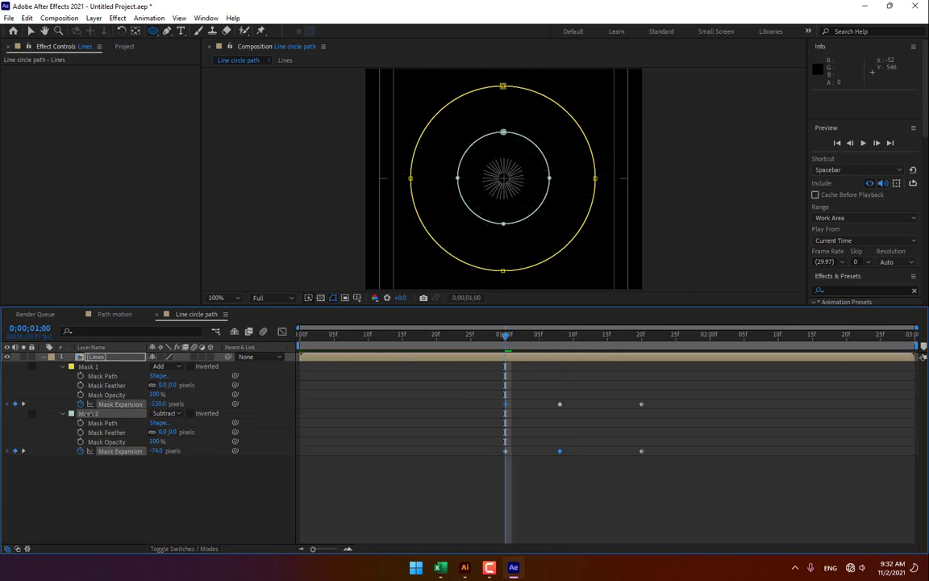
pyautogui.moveTo(505, 337)
pyautogui.mouseDown()
pyautogui.moveTo(686, 349)
pyautogui.moveTo(440, 387)
pyautogui.moveTo(663, 379)
pyautogui.moveTo(554, 395)
pyautogui.mouseUp()
pyautogui.click(266, 510)
# Step: Add the Line circle path composition to the Path motion composition as a layer above circl
pyautogui.click(109, 314)
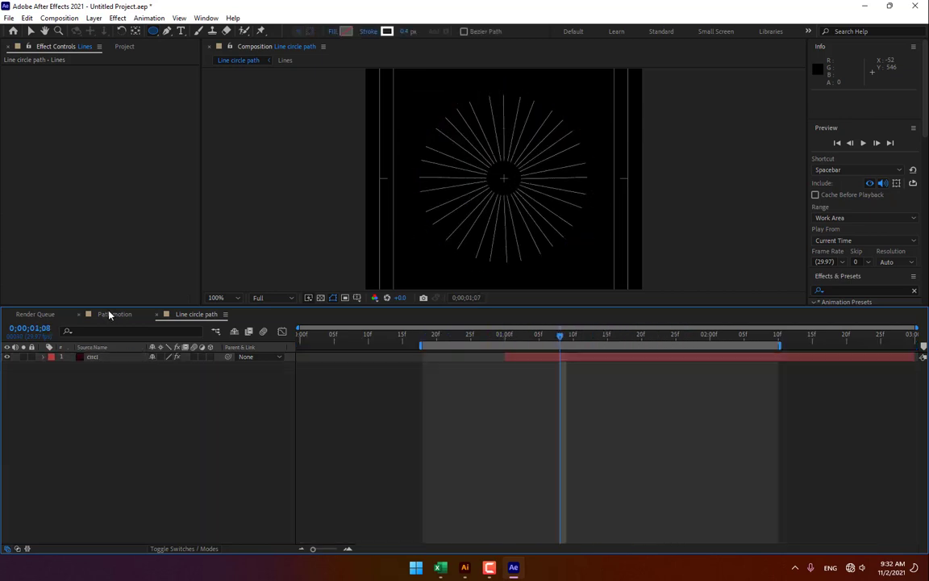
pyautogui.click(108, 314)
pyautogui.click(117, 47)
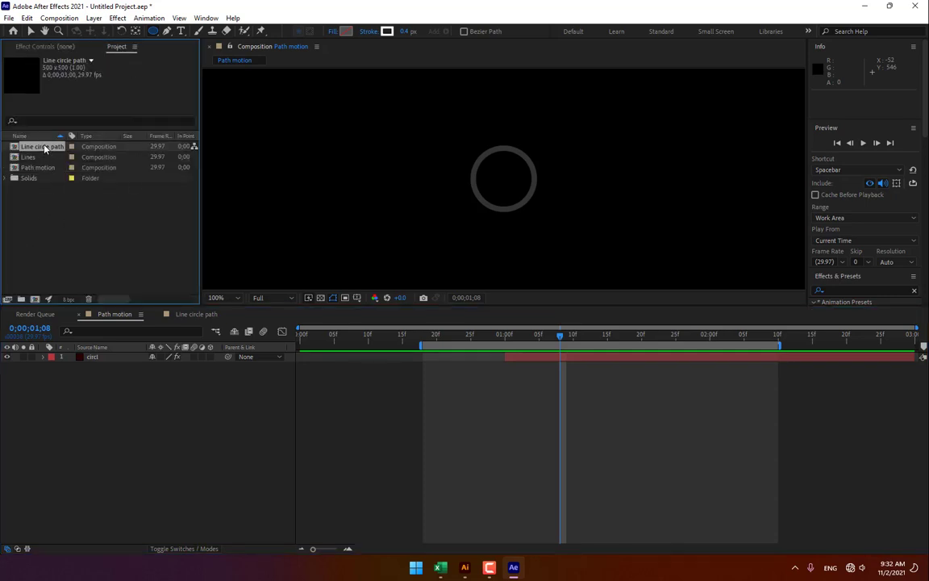
pyautogui.moveTo(45, 147); pyautogui.dragTo(125, 357)
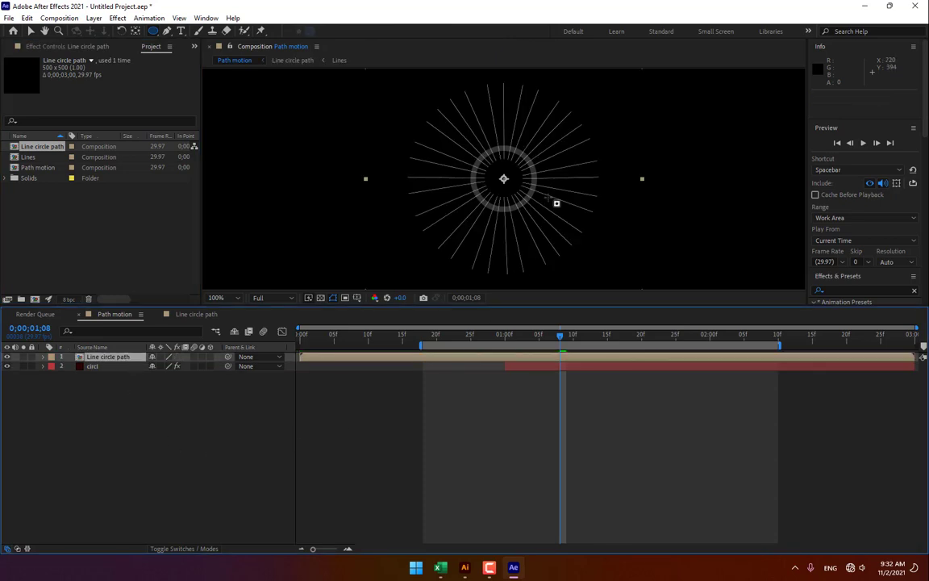
# Step: Move the Line circle path layer left of the circle to about 347, 352 and scale it to 49%
pyautogui.moveTo(556, 203); pyautogui.dragTo(395, 200)
pyautogui.press('s')
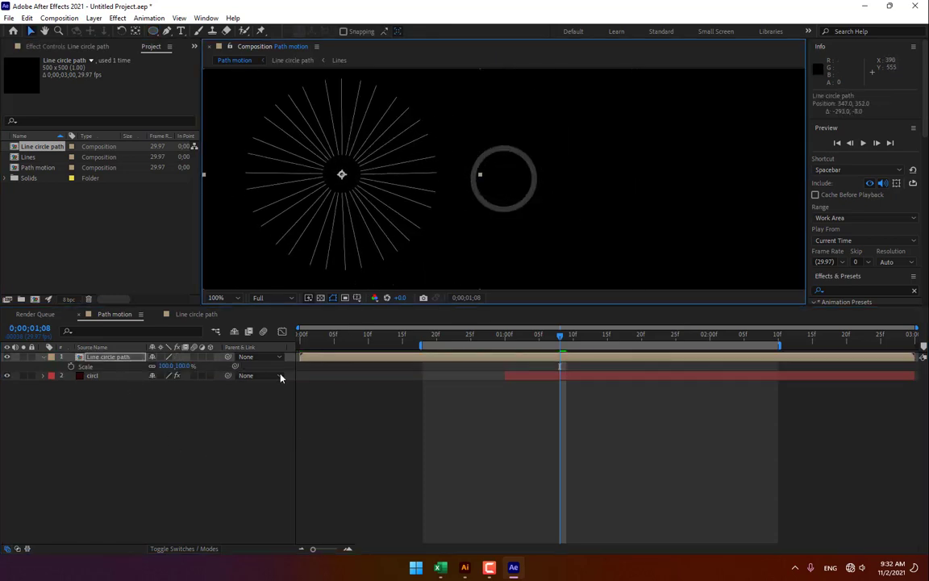
pyautogui.moveTo(181, 367); pyautogui.dragTo(161, 367)
pyautogui.click(182, 422)
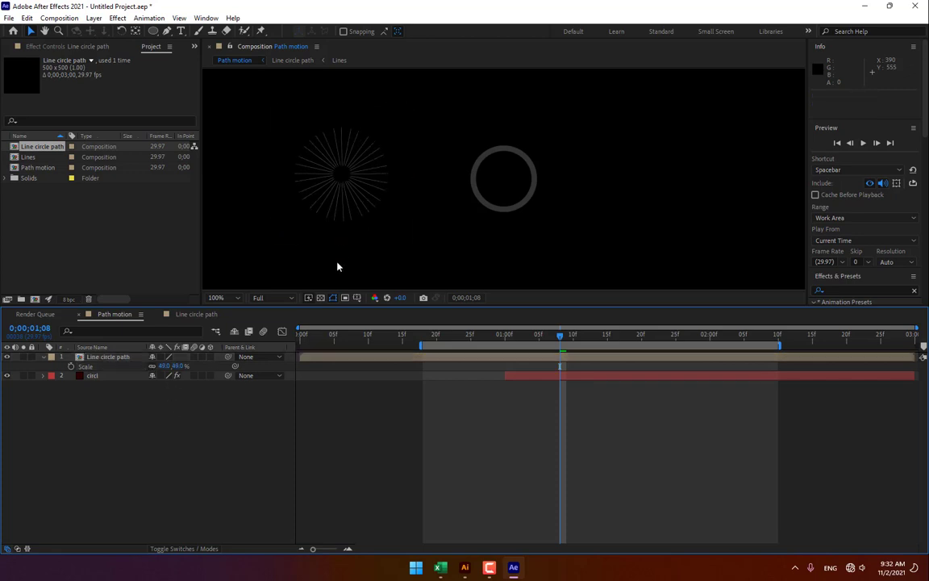
# Step: Play the Path motion composition to compare the timing of the radiating lines with the expanding circle
pyautogui.click(400, 333)
pyautogui.press('space')
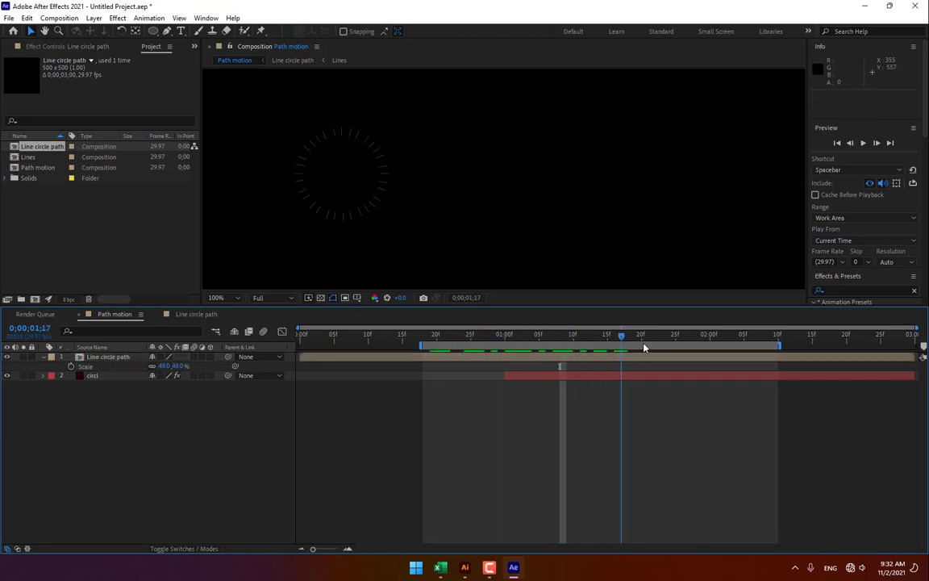
pyautogui.press('space')
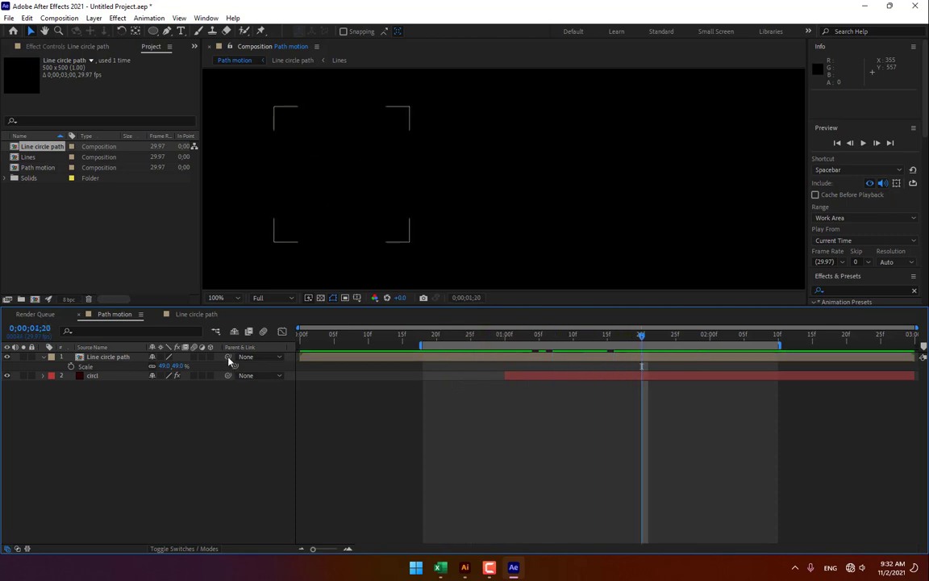
# Step: In Line circle path, compress all mask expansion keyframes so the last ones fall at about 0;00;01;10
pyautogui.click(194, 315)
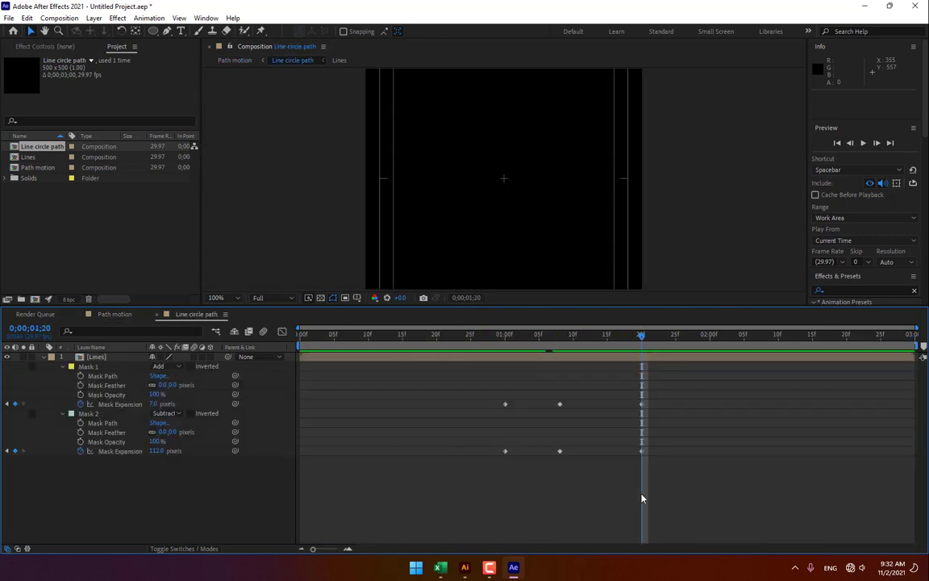
pyautogui.moveTo(668, 502); pyautogui.dragTo(484, 393)
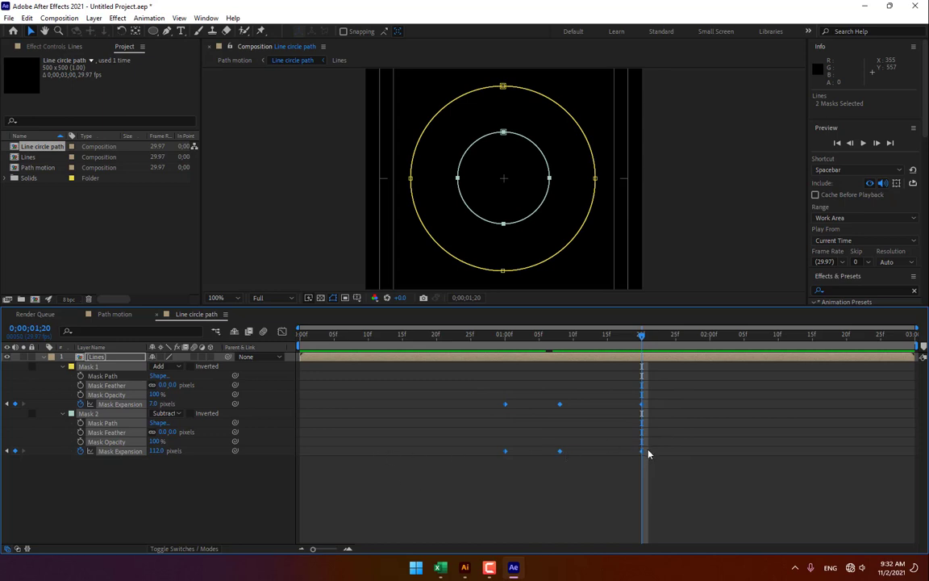
pyautogui.moveTo(643, 454); pyautogui.dragTo(574, 452)
pyautogui.click(542, 495)
# Step: Scrub Path motion to about 0;00;01;06 to check the faster line burst beside the circle
pyautogui.click(101, 314)
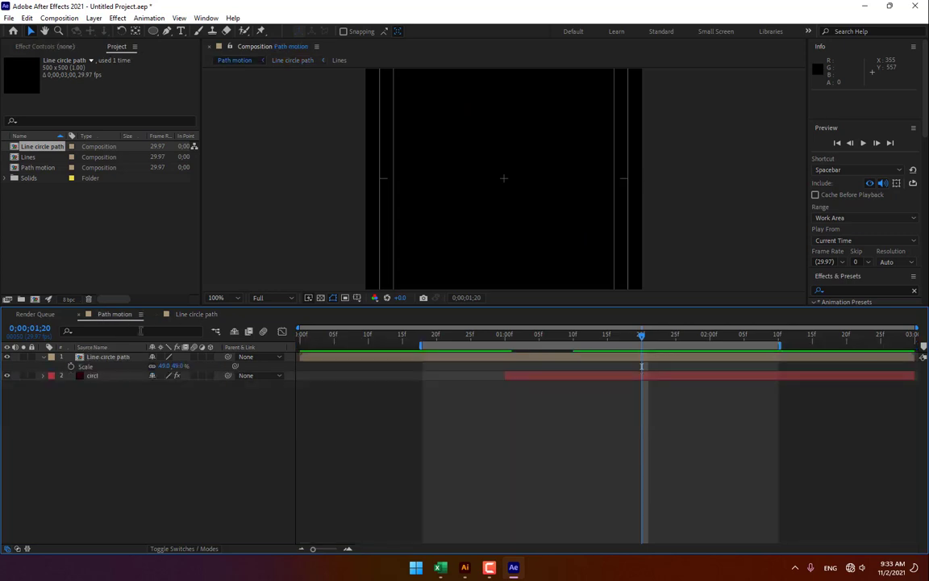
pyautogui.moveTo(520, 334); pyautogui.dragTo(545, 353)
pyautogui.scroll(1, 322, 211)
pyautogui.scroll(-1, 460, 247)
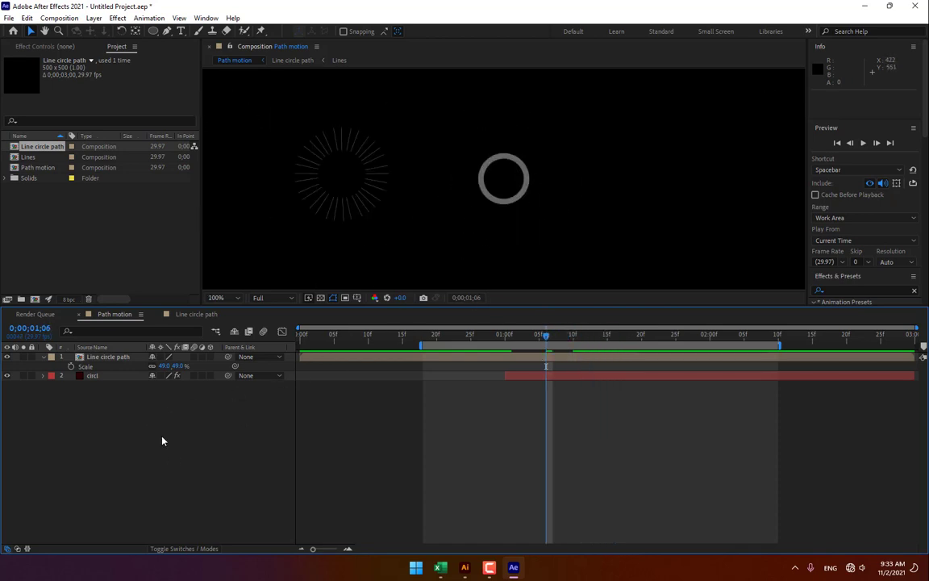
# Step: Create a new 500 × 500 px, 3-second composition named Line motion
pyautogui.hotkey('ctrl', 'n')
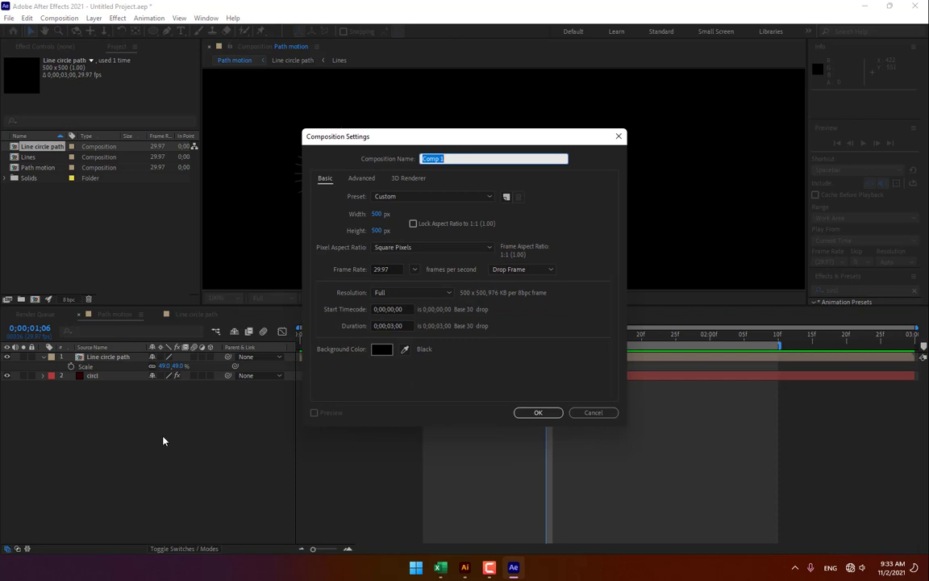
pyautogui.write('Line motion')
pyautogui.press('Return')
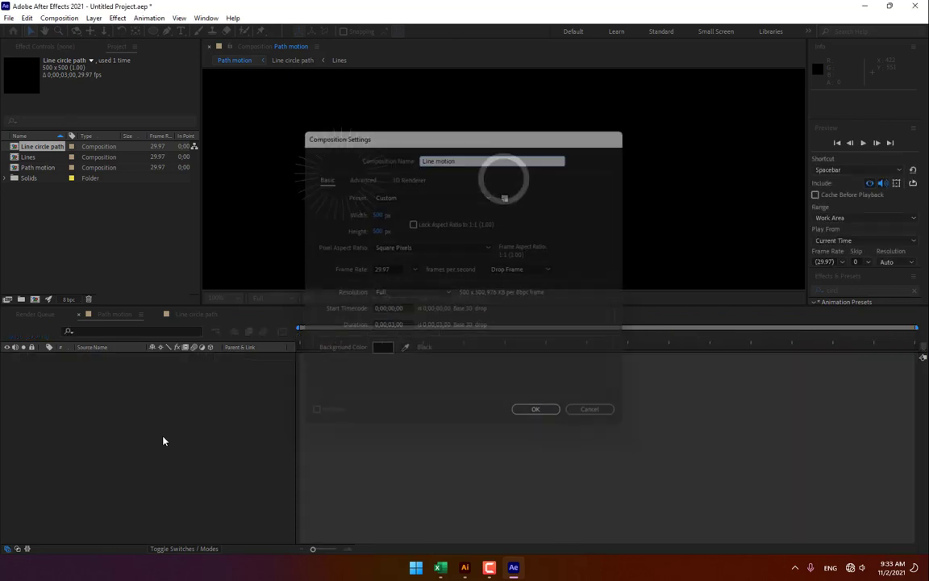
# Step: With the Pen tool, draw an open L-shaped path: a long horizontal segment running right, then a short vertical one downward
pyautogui.click(167, 32)
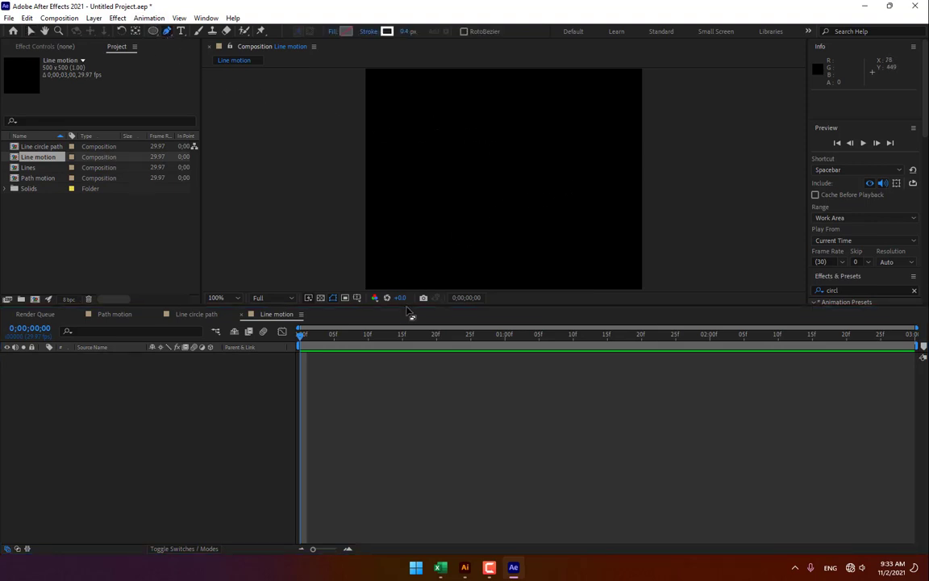
pyautogui.moveTo(407, 304); pyautogui.dragTo(406, 457)
pyautogui.scroll(2, 481, 227)
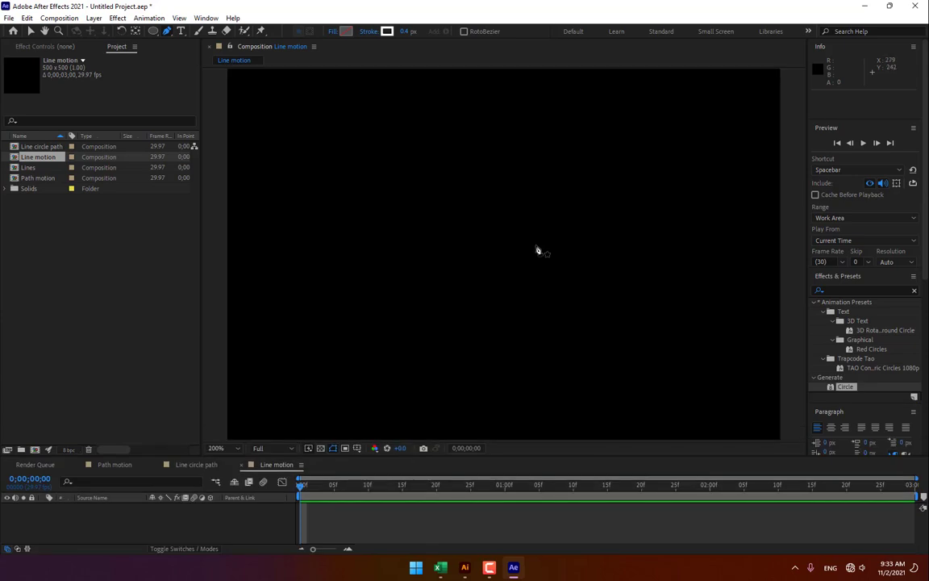
pyautogui.click(451, 240)
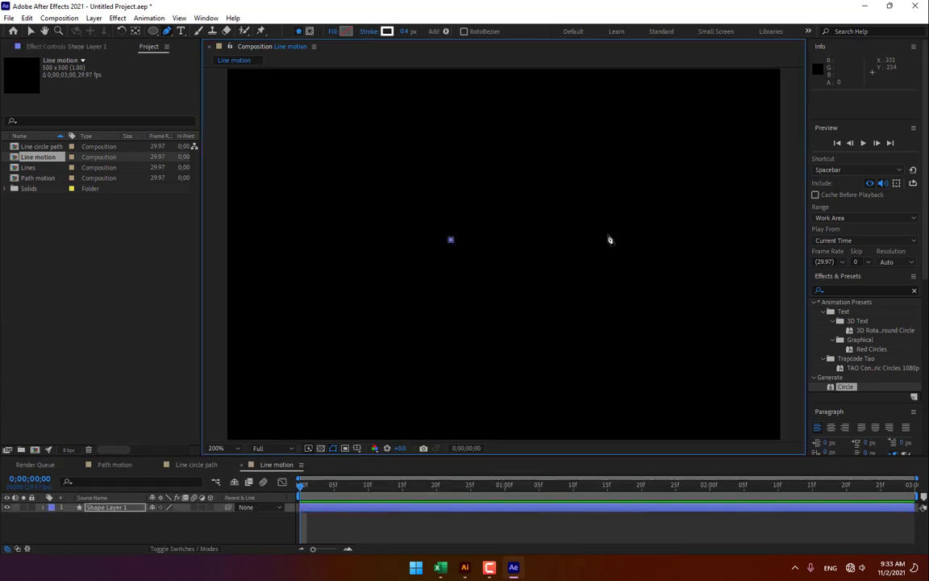
pyautogui.click(674, 239)
pyautogui.click(674, 278)
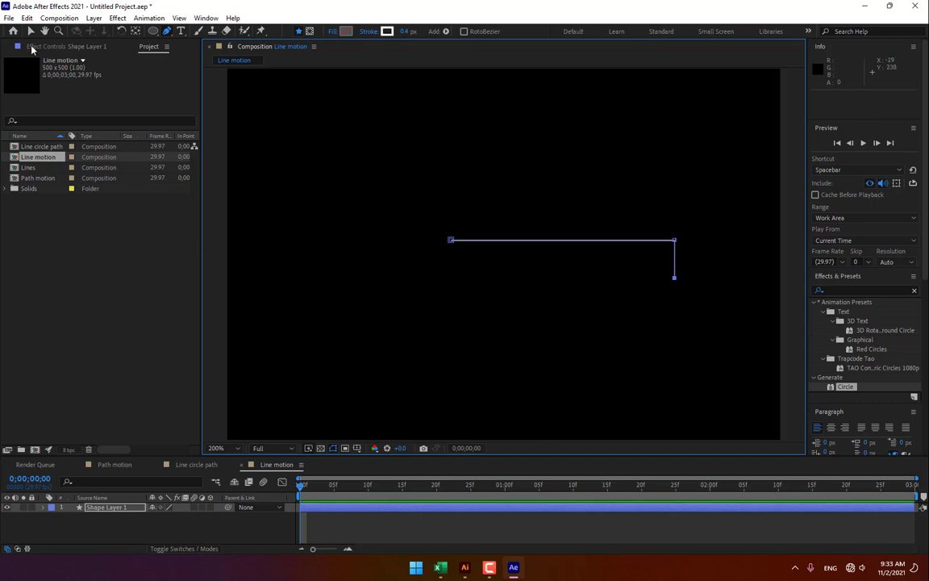
# Step: Add Trim Paths to the L-shaped line's shape layer and expand its Start, End and Offset properties
pyautogui.click(30, 33)
pyautogui.click(106, 509)
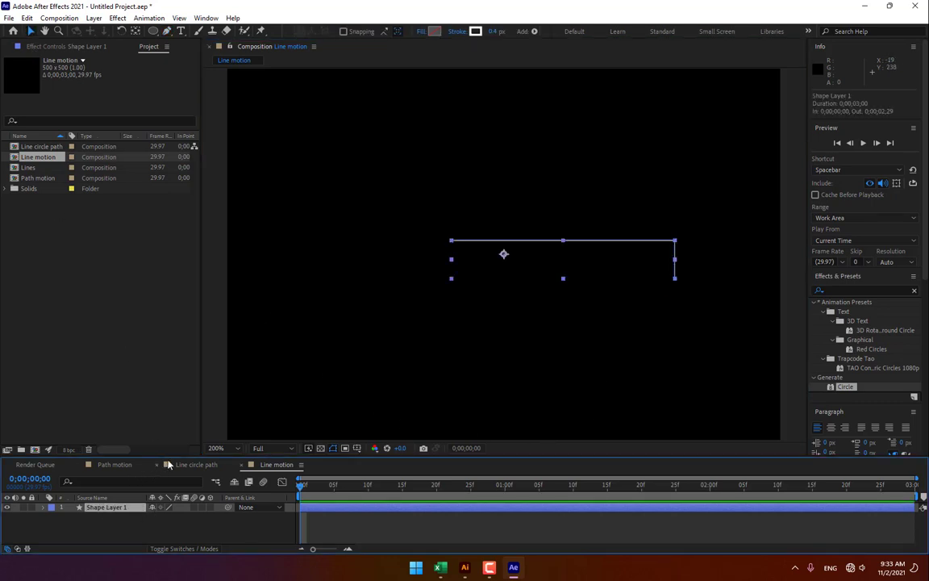
pyautogui.moveTo(171, 455); pyautogui.dragTo(194, 384)
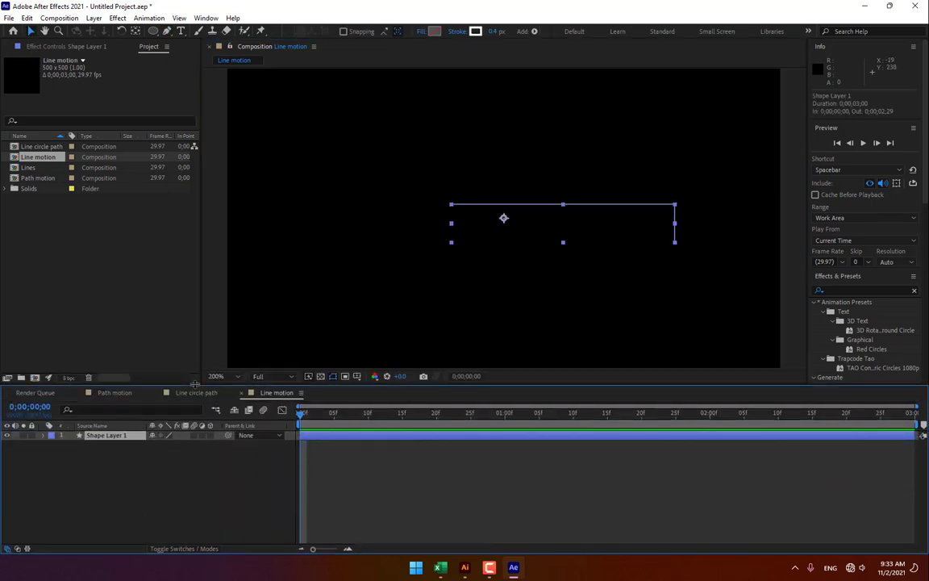
pyautogui.click(43, 435)
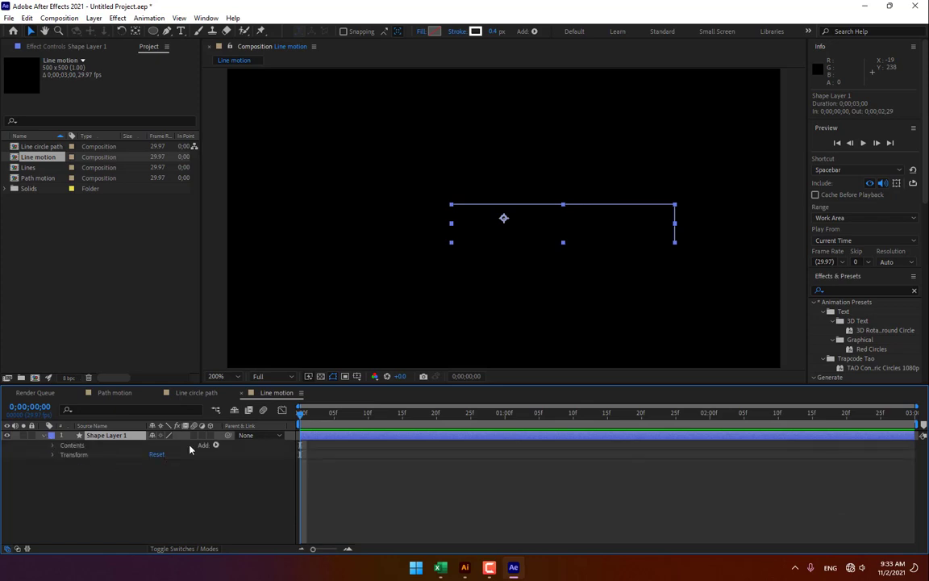
pyautogui.click(215, 445)
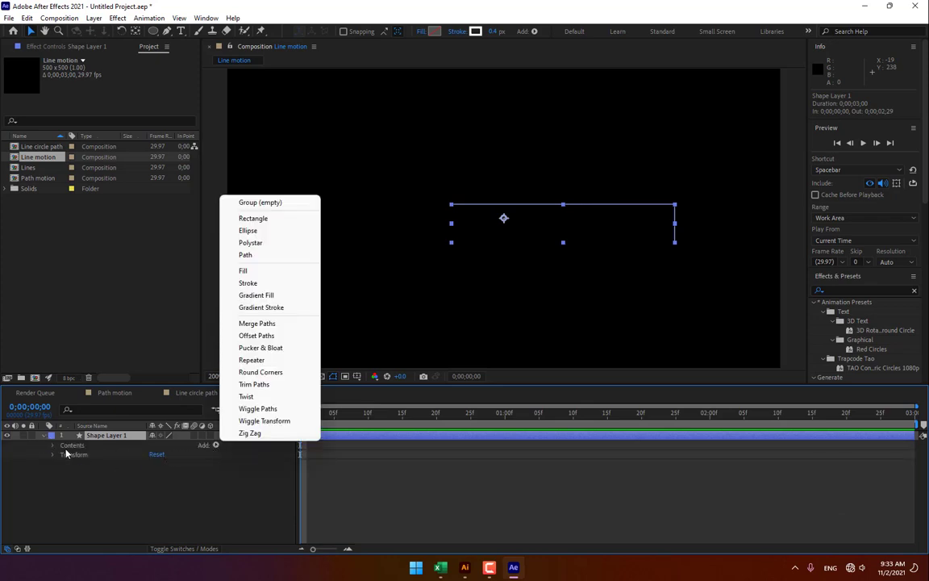
pyautogui.click(254, 384)
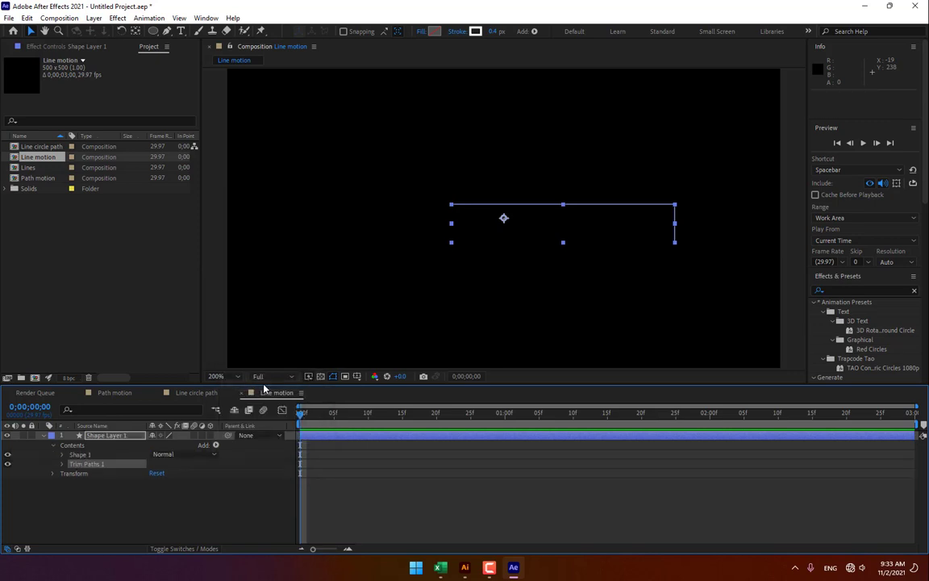
pyautogui.click(62, 464)
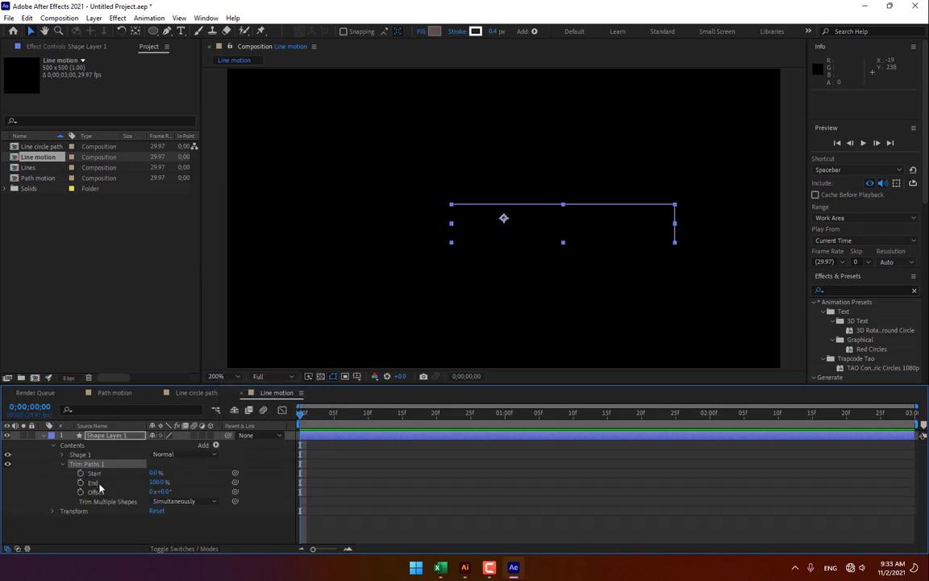
# Step: Set Trim Paths End to 0% and keyframe Start from 0% at 0;00;01;00 to 100% at 0;00;01;07
pyautogui.moveTo(153, 473)
pyautogui.mouseDown()
pyautogui.moveTo(192, 472)
pyautogui.moveTo(129, 483)
pyautogui.moveTo(226, 472)
pyautogui.mouseUp()
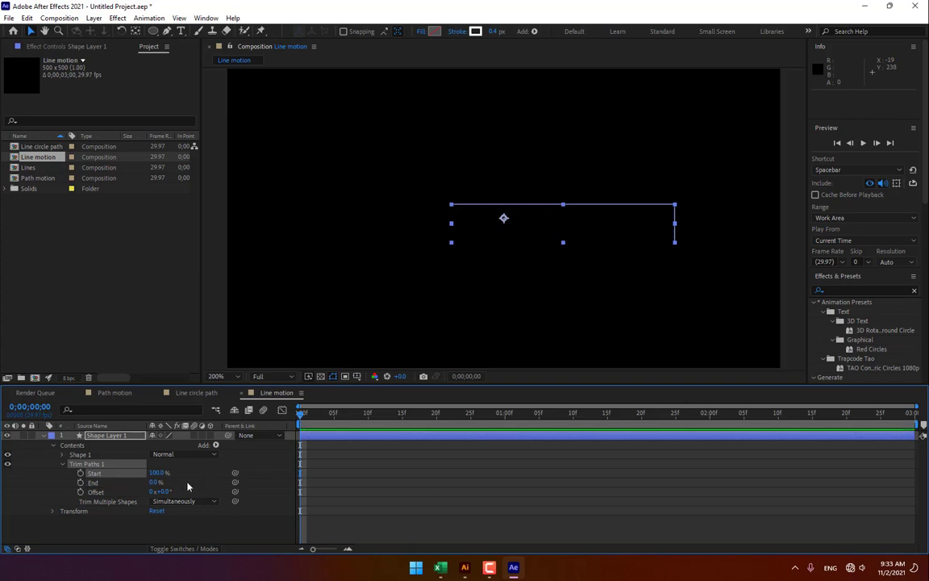
pyautogui.moveTo(153, 483)
pyautogui.mouseDown()
pyautogui.moveTo(184, 481)
pyautogui.moveTo(143, 483)
pyautogui.moveTo(152, 476)
pyautogui.moveTo(126, 524)
pyautogui.mouseUp()
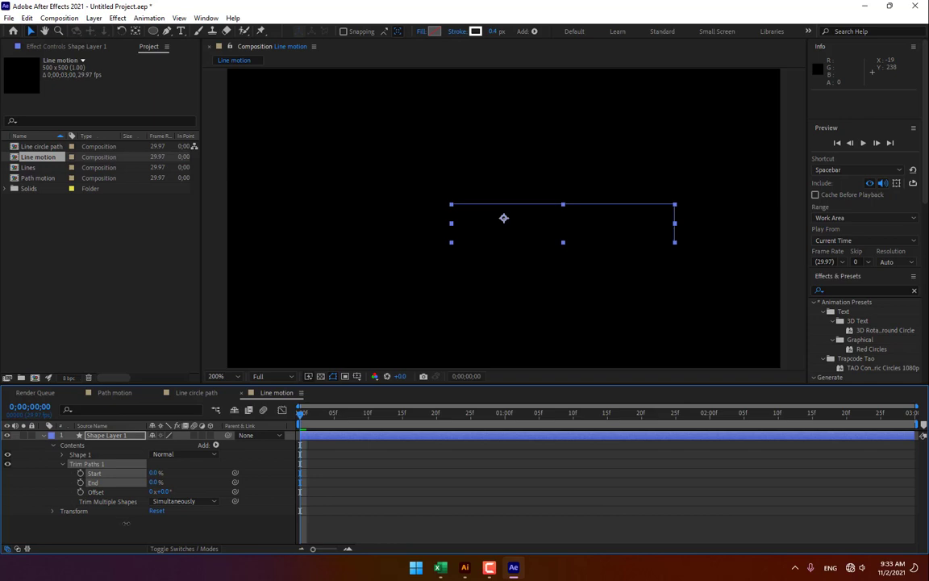
pyautogui.click(506, 414)
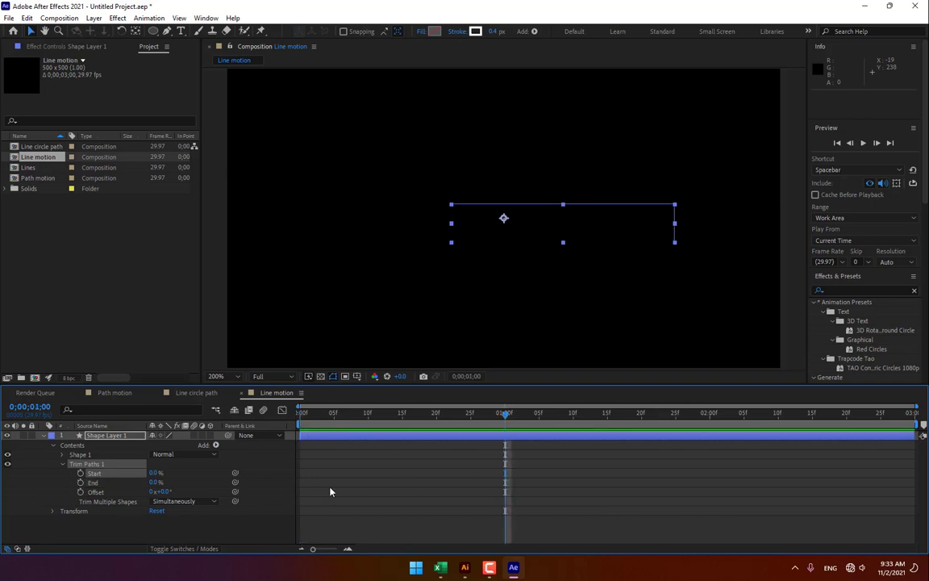
pyautogui.click(80, 474)
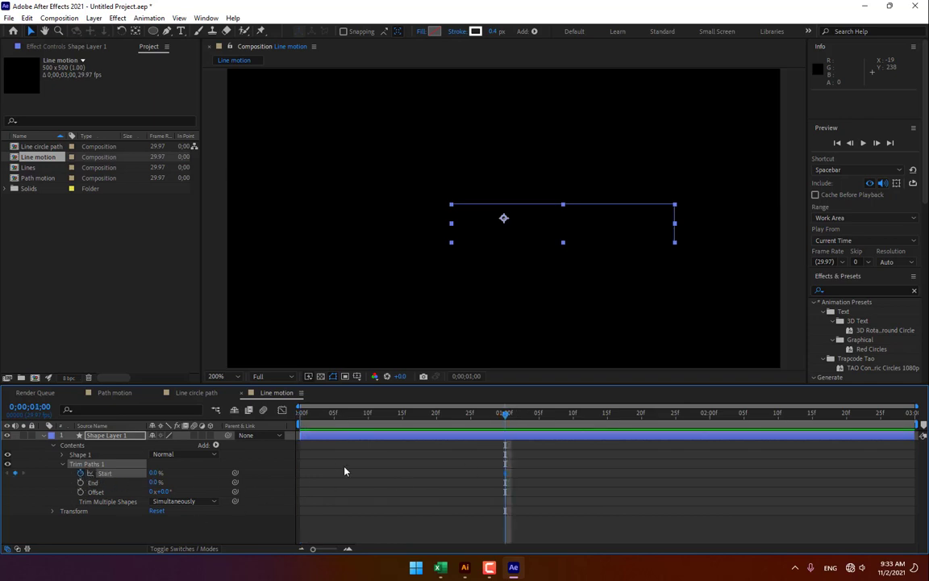
pyautogui.click(553, 414)
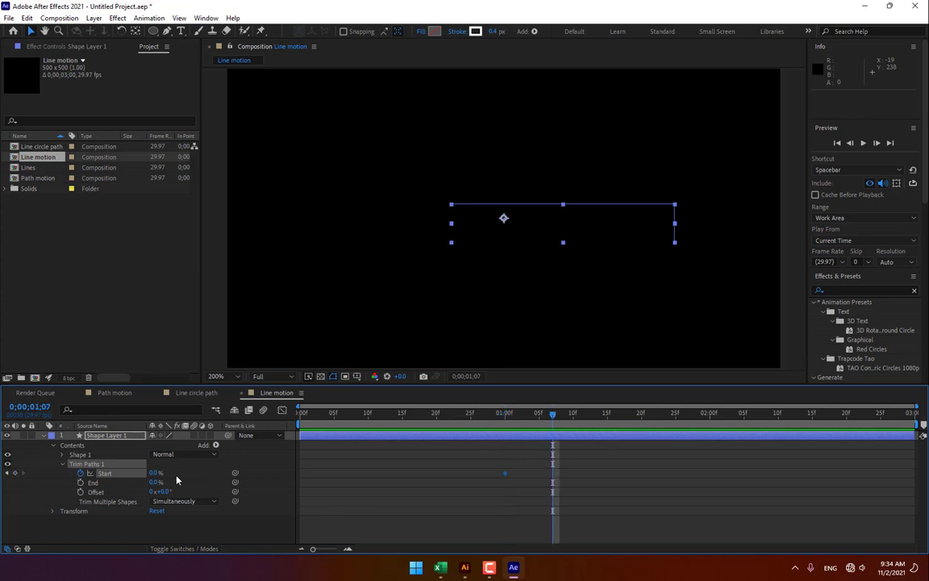
pyautogui.moveTo(155, 474); pyautogui.dragTo(213, 473)
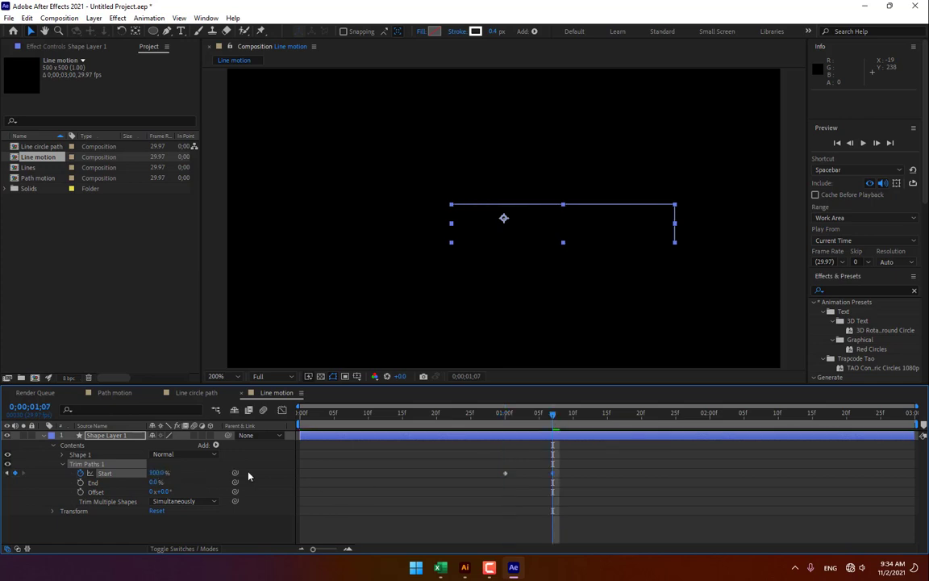
# Step: Keyframe Trim Paths End from 0% at 0;00;01;04 to 100% at 0;00;01;12
pyautogui.click(539, 415)
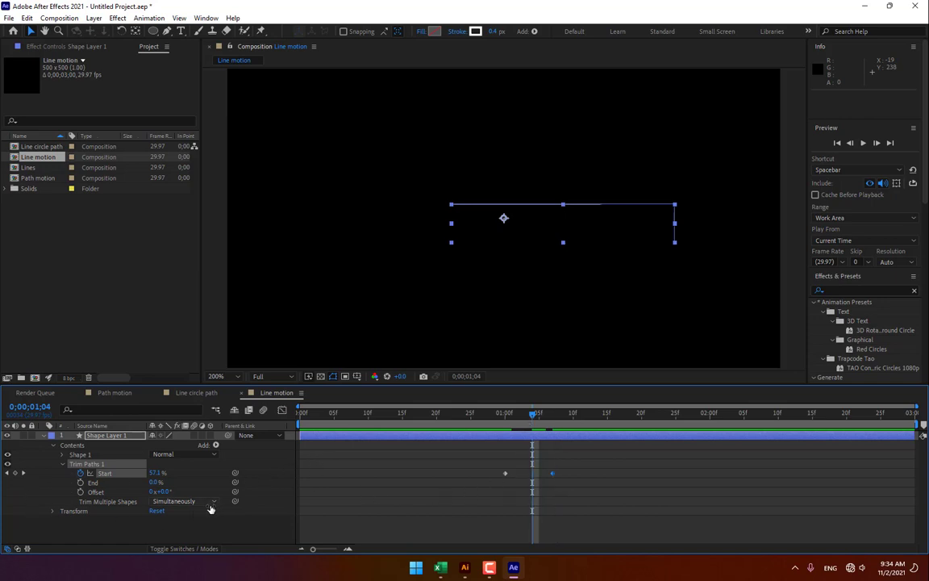
pyautogui.click(81, 482)
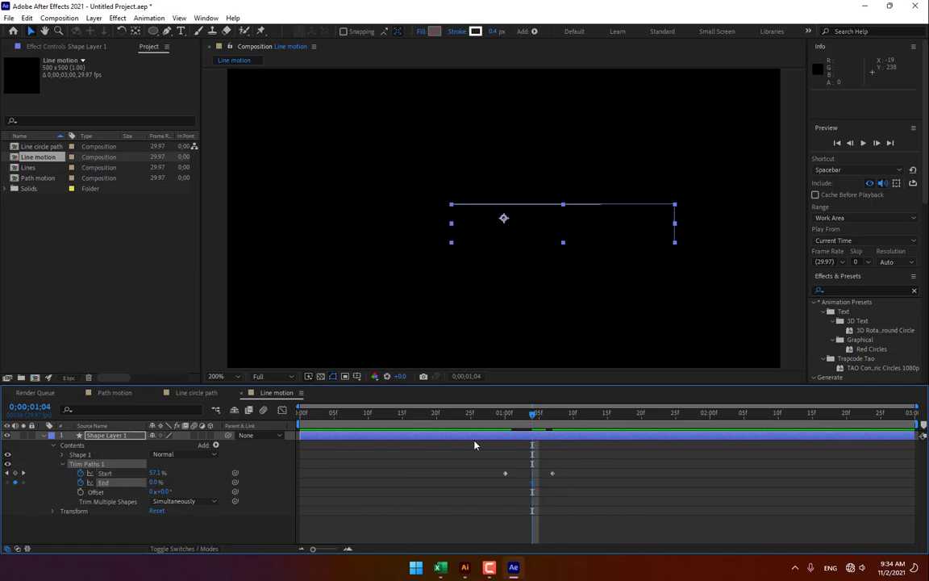
pyautogui.click(586, 415)
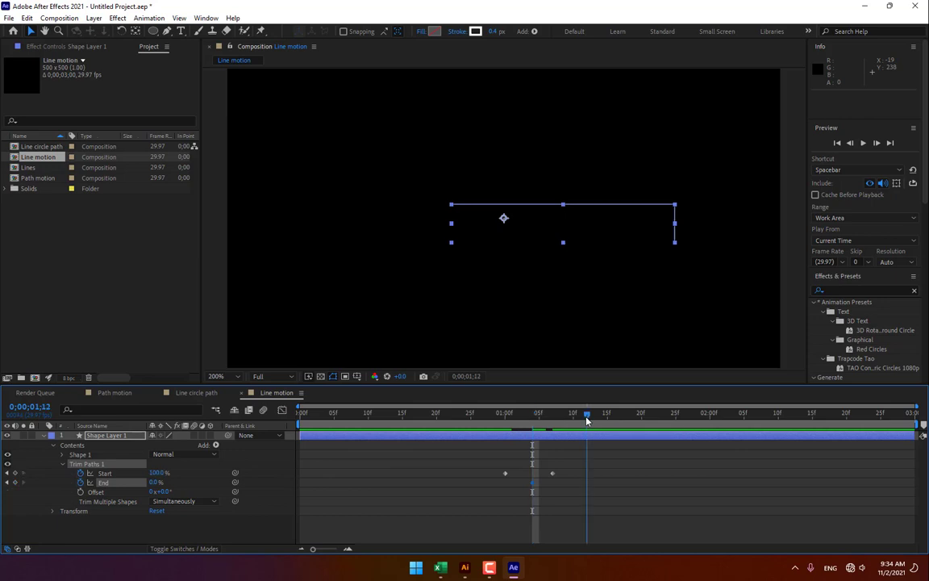
pyautogui.moveTo(153, 484); pyautogui.dragTo(194, 484)
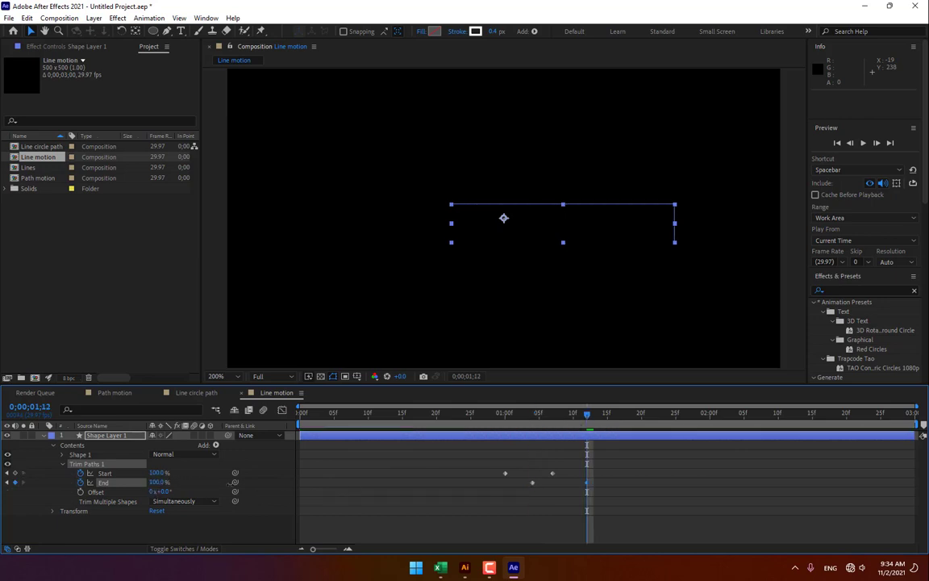
# Step: Stretch all the Start and End keyframes proportionally so the last one falls at about 0;00;01;20, and scrub the slower line
pyautogui.click(390, 521)
pyautogui.moveTo(449, 415); pyautogui.dragTo(539, 435)
pyautogui.moveTo(583, 518); pyautogui.dragTo(488, 462)
pyautogui.moveTo(614, 527); pyautogui.dragTo(492, 464)
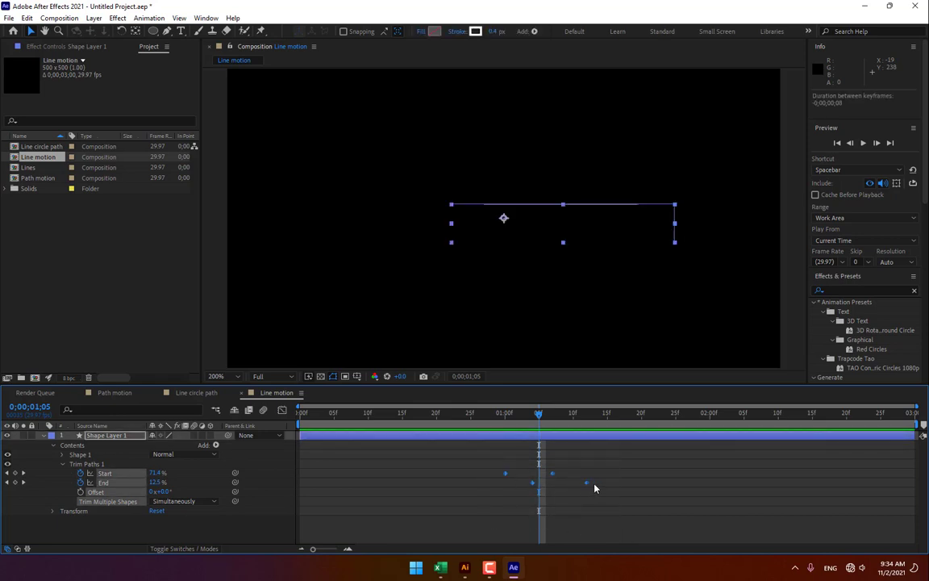
pyautogui.moveTo(589, 483); pyautogui.dragTo(643, 486)
pyautogui.click(603, 530)
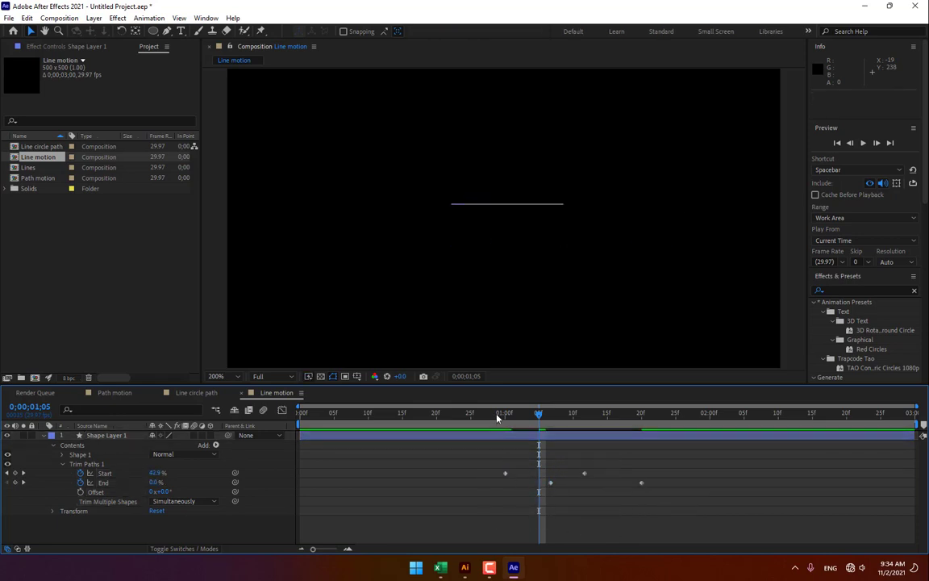
pyautogui.moveTo(498, 417); pyautogui.dragTo(540, 434)
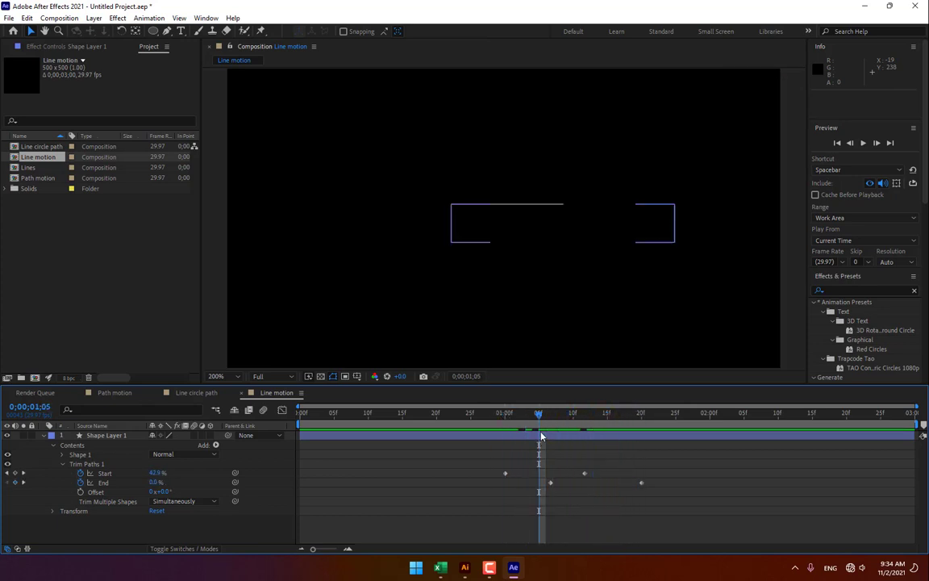
# Step: Duplicate the line layer, centre the copy's anchor point, flip it vertically and move it about 44.5 px down
pyautogui.click(529, 208)
pyautogui.hotkey('ctrl', 'd')
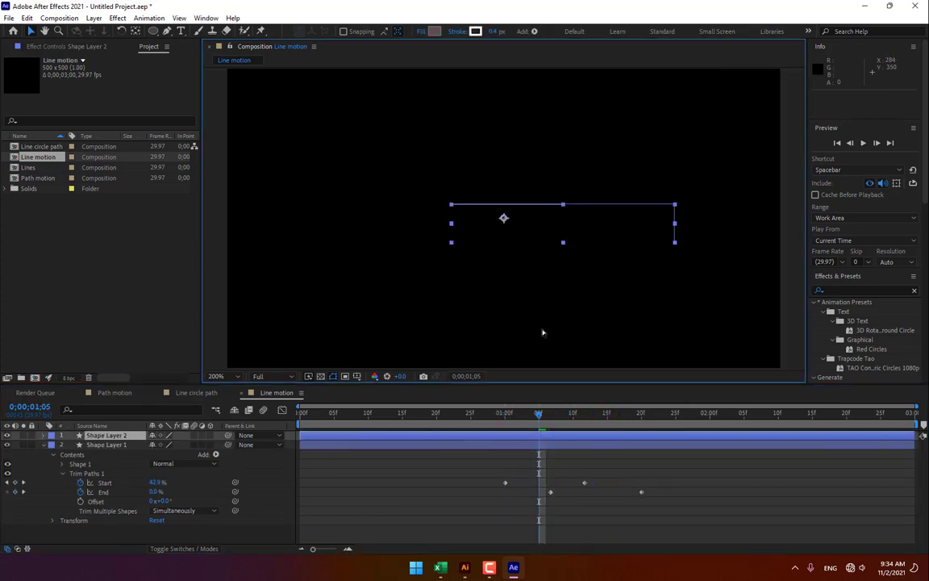
pyautogui.rightClick(538, 230)
pyautogui.moveTo(569, 275)
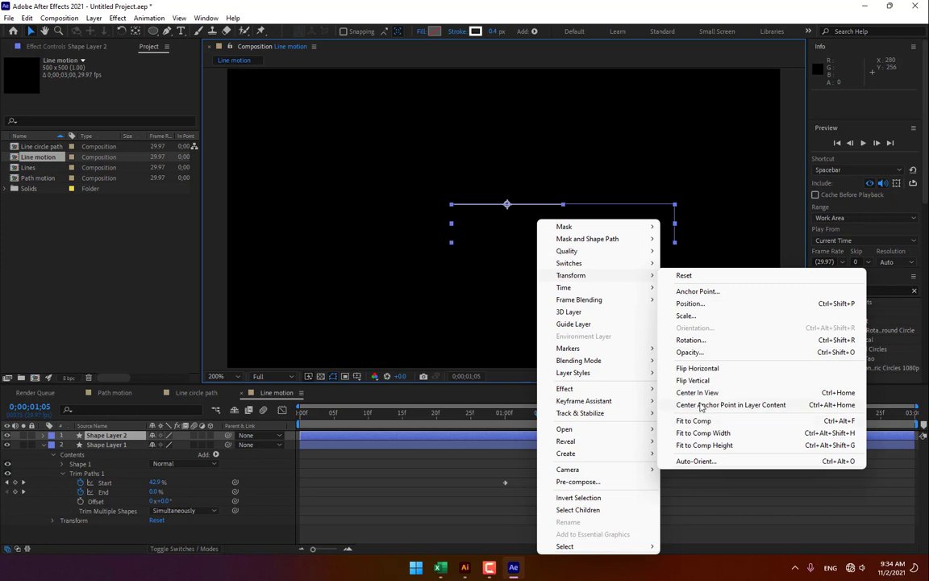
pyautogui.click(696, 380)
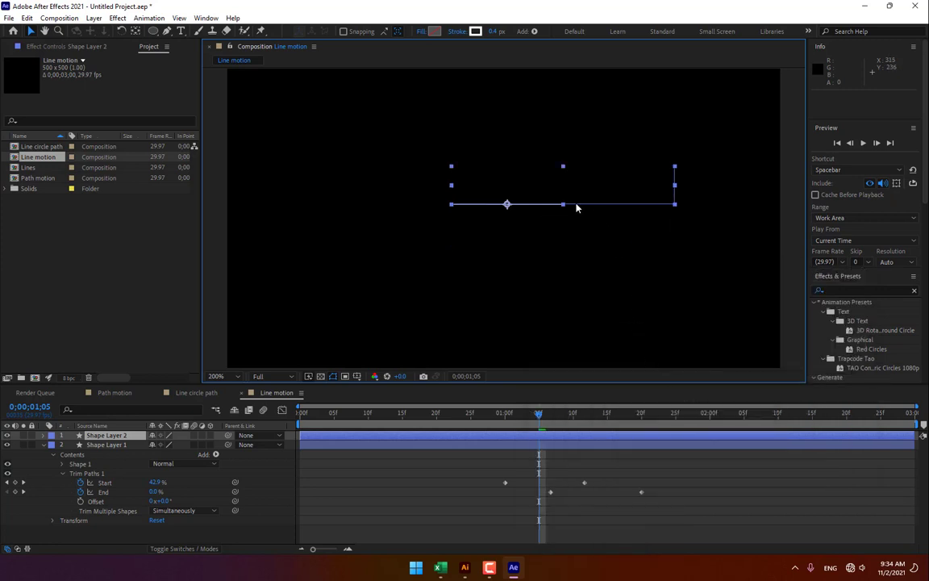
pyautogui.moveTo(575, 209); pyautogui.dragTo(573, 255)
# Step: Flip the duplicated line horizontally and place it below the original, offset slightly left, so the two L shapes mirror each other
pyautogui.moveTo(539, 414); pyautogui.dragTo(573, 417)
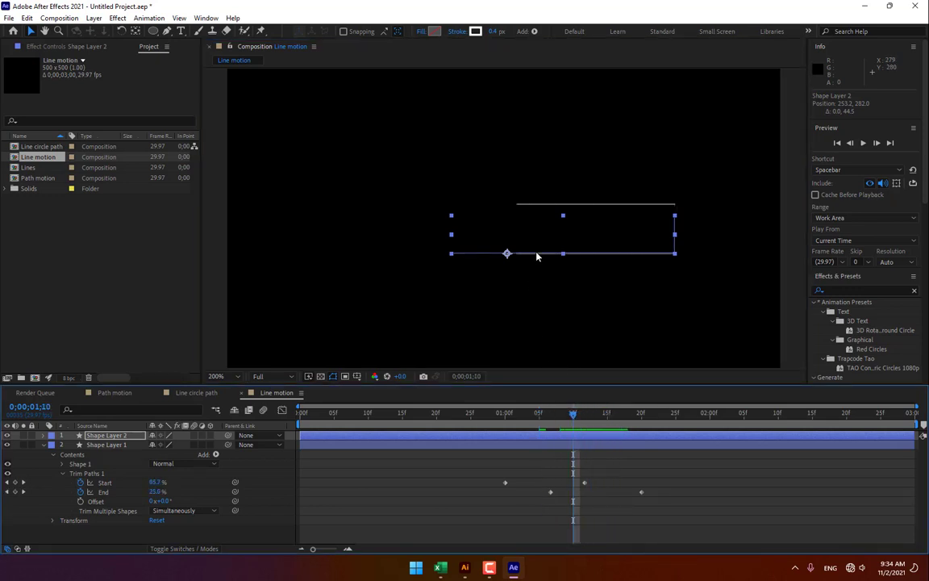
pyautogui.rightClick(537, 255)
pyautogui.moveTo(572, 276)
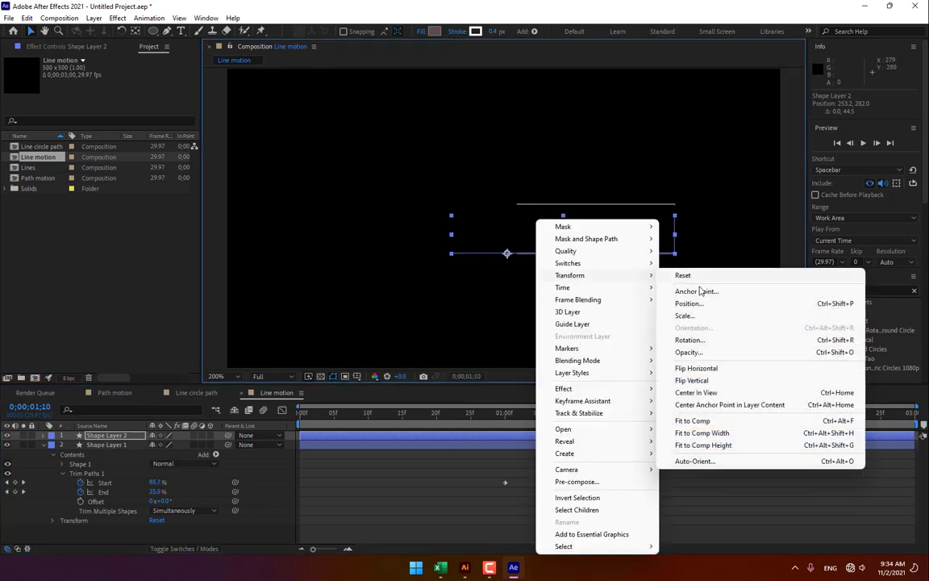
pyautogui.click(691, 369)
pyautogui.moveTo(508, 253); pyautogui.dragTo(683, 280)
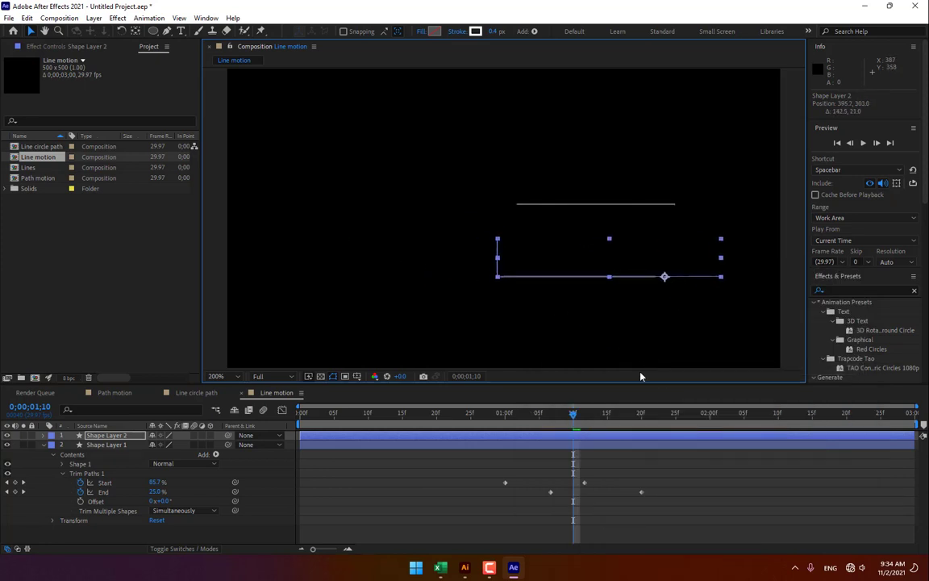
pyautogui.click(539, 416)
pyautogui.moveTo(520, 279); pyautogui.dragTo(468, 271)
pyautogui.click(514, 511)
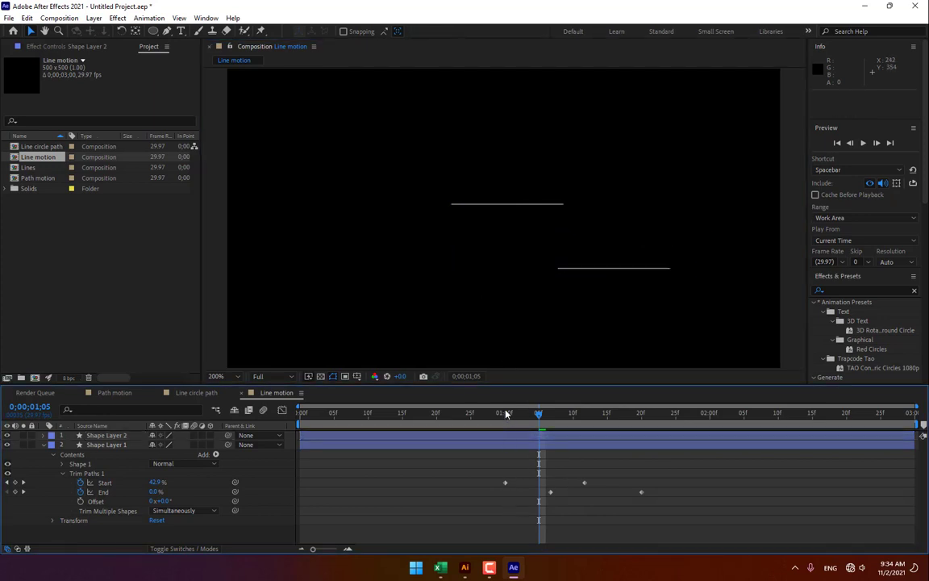
pyautogui.moveTo(532, 414); pyautogui.dragTo(580, 414)
# Step: Pre-compose both line shape layers, moving all attributes into the new composition
pyautogui.click(112, 436)
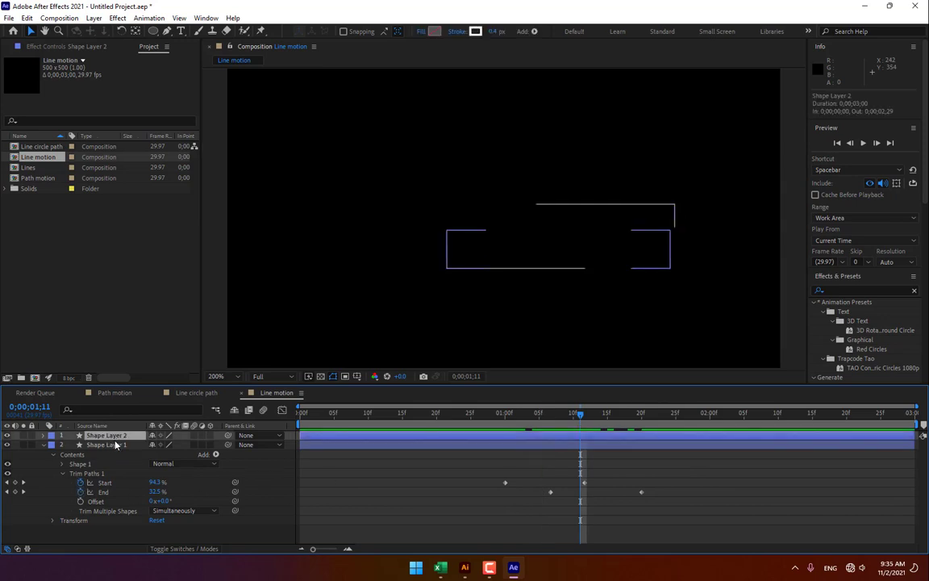
pyautogui.keyDown('shift'); pyautogui.click(112, 445); pyautogui.keyUp('shift')
pyautogui.rightClick(112, 445)
pyautogui.click(158, 381)
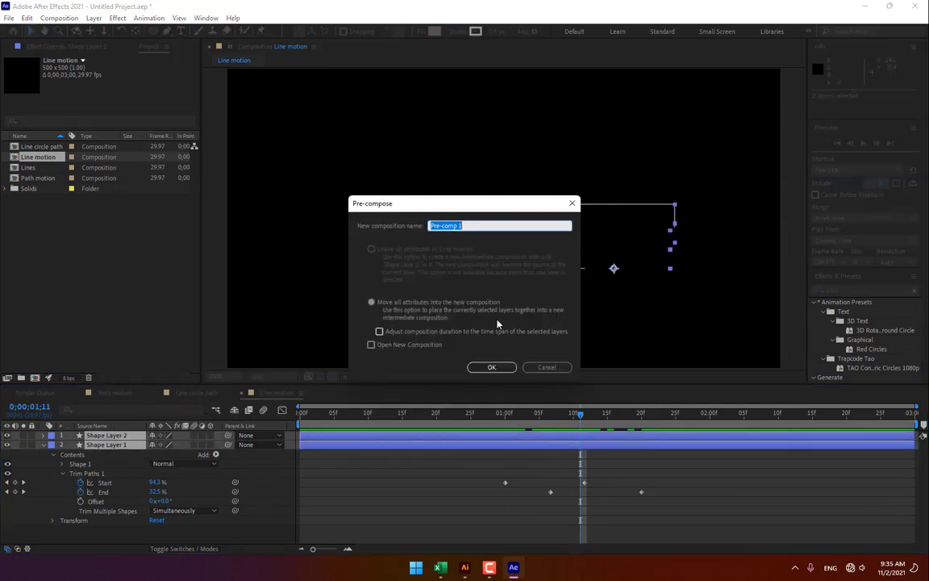
pyautogui.press('Return')
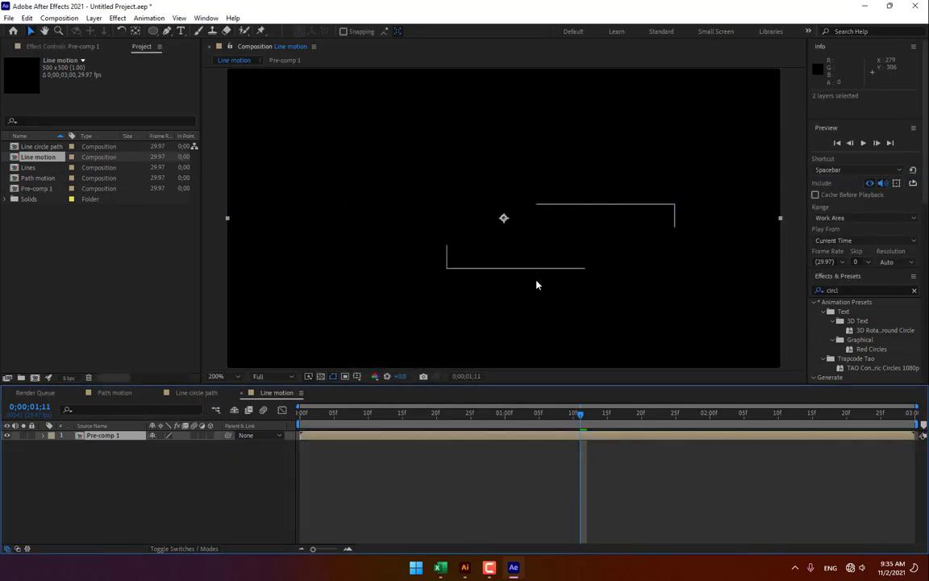
# Step: Duplicate the pre-composed lines, scale the copy to 67.5% and position it inside the larger pair at about 264, 254.5
pyautogui.hotkey('ctrl', 'd')
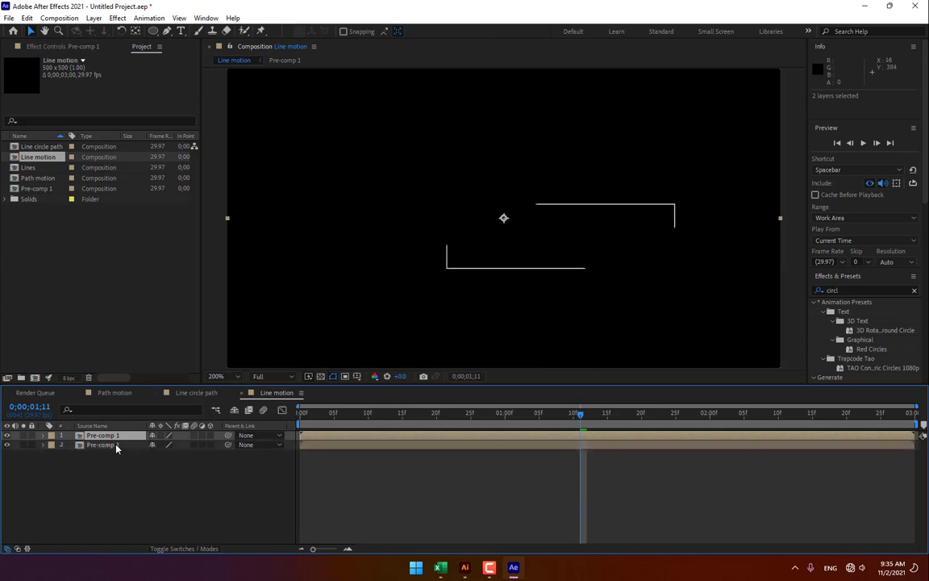
pyautogui.press('s')
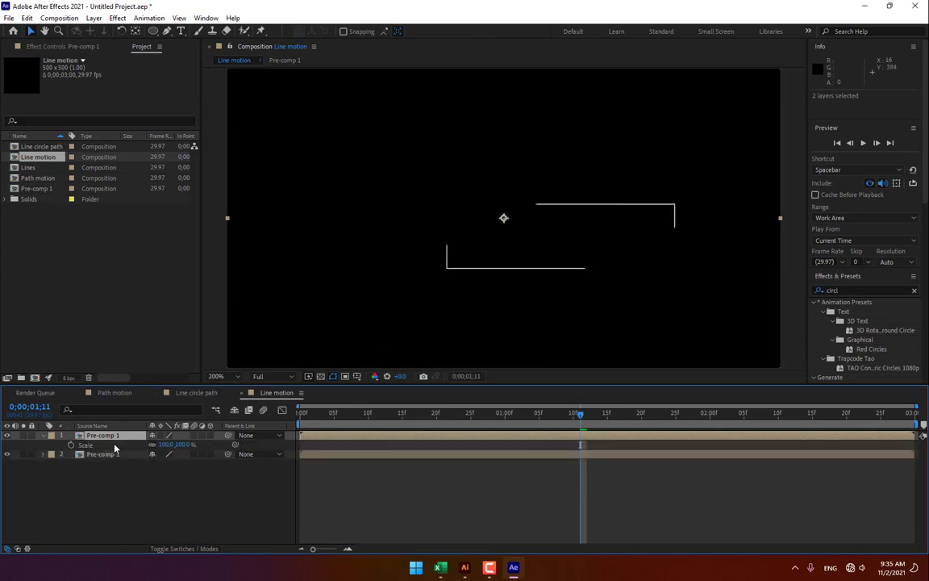
pyautogui.moveTo(166, 444); pyautogui.dragTo(77, 447)
pyautogui.moveTo(533, 262); pyautogui.dragTo(547, 264)
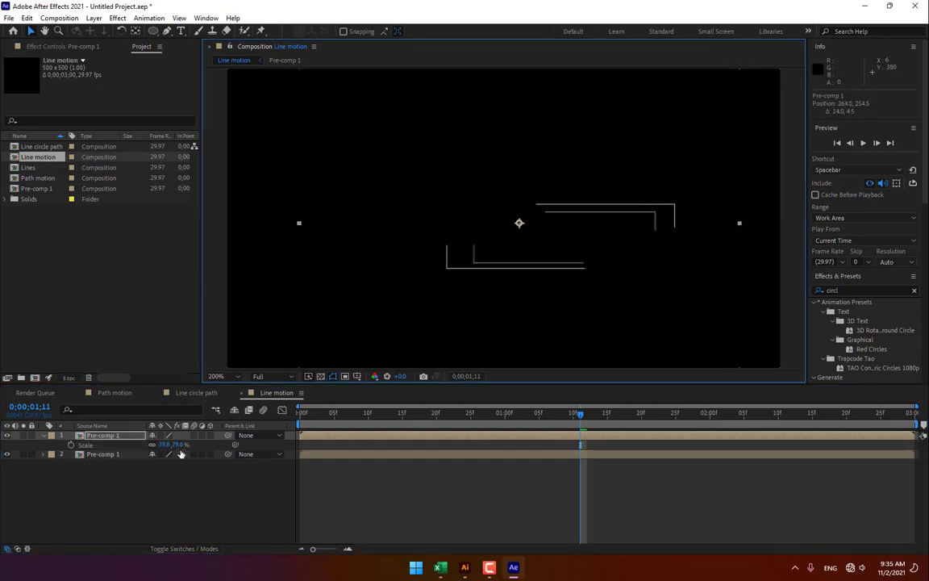
pyautogui.moveTo(172, 445); pyautogui.dragTo(134, 466)
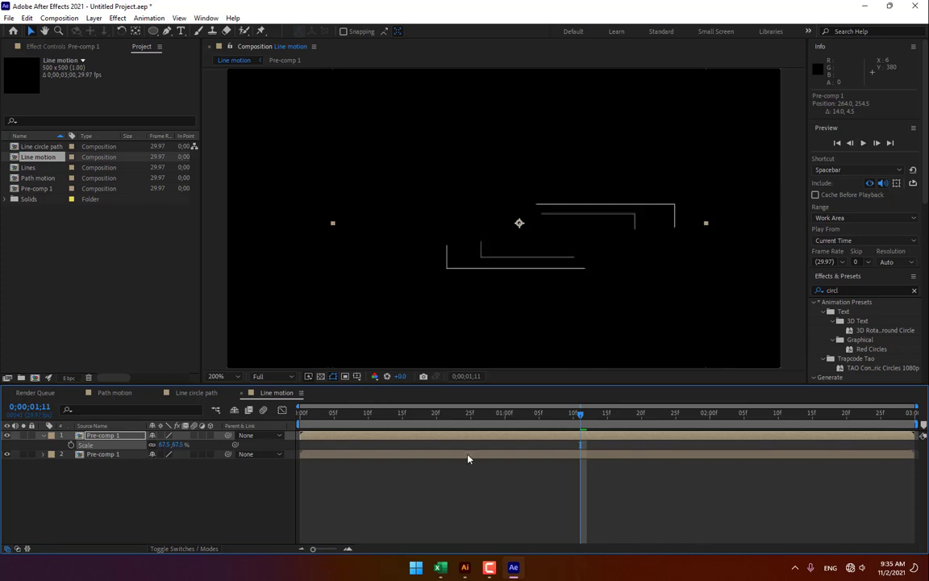
# Step: Preview the animation and delay the smaller pre-comp copy so its layer begins at 0;00;00;08
pyautogui.press('space')
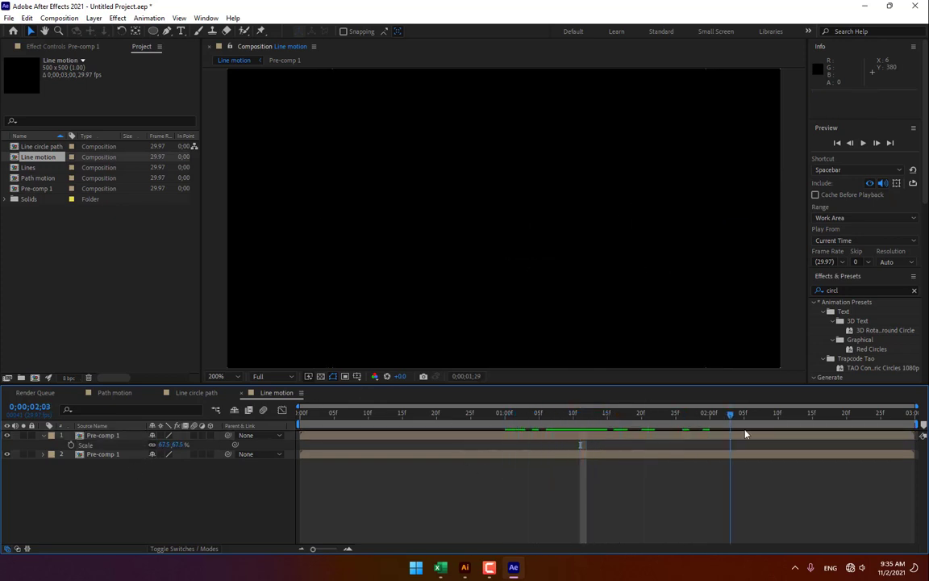
pyautogui.moveTo(746, 432); pyautogui.dragTo(643, 441)
pyautogui.press('space')
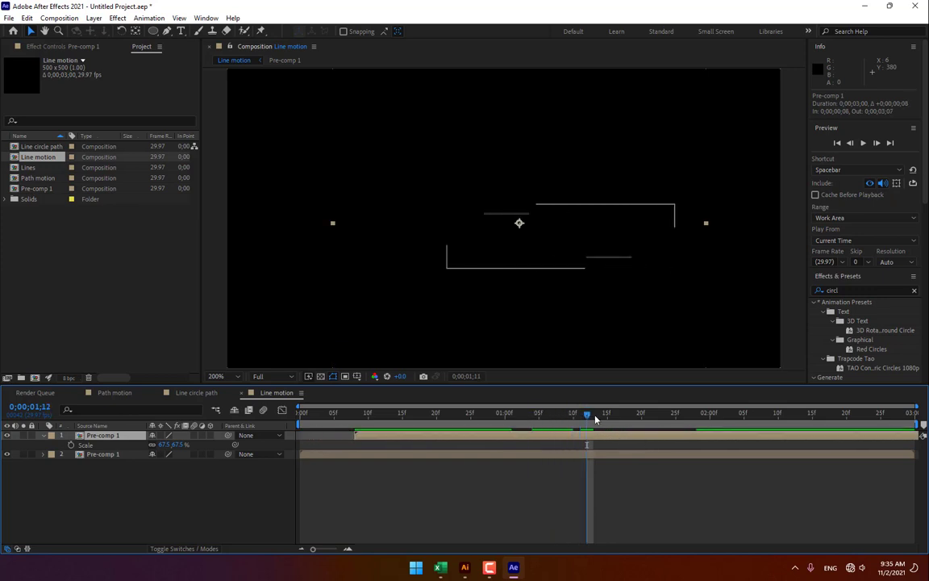
# Step: Add the Line motion composition to Path motion as the top layer and place it in the upper-right part of the frame
pyautogui.click(113, 393)
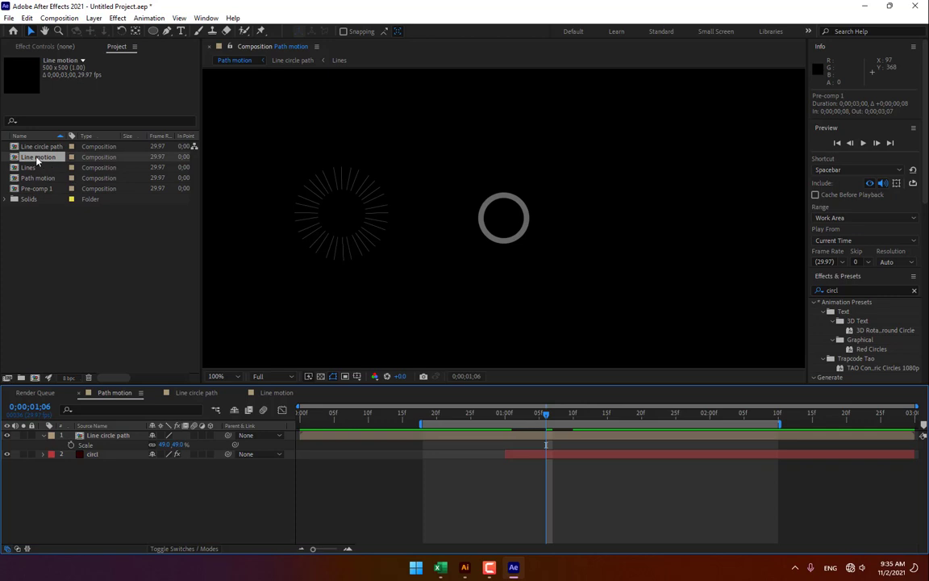
pyautogui.moveTo(37, 160); pyautogui.dragTo(113, 435)
pyautogui.moveTo(629, 254); pyautogui.dragTo(795, 154)
pyautogui.click(237, 377)
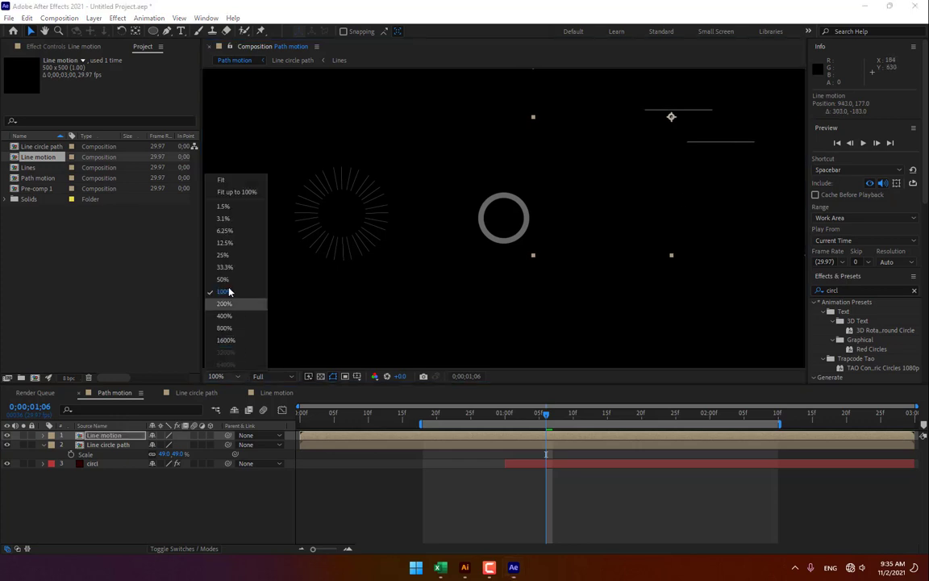
pyautogui.click(226, 183)
pyautogui.moveTo(653, 159); pyautogui.dragTo(697, 135)
# Step: Move the Line circle path layer to the frame's upper-left area and the circl layer to the lower-left area beneath it
pyautogui.moveTo(394, 229); pyautogui.dragTo(334, 147)
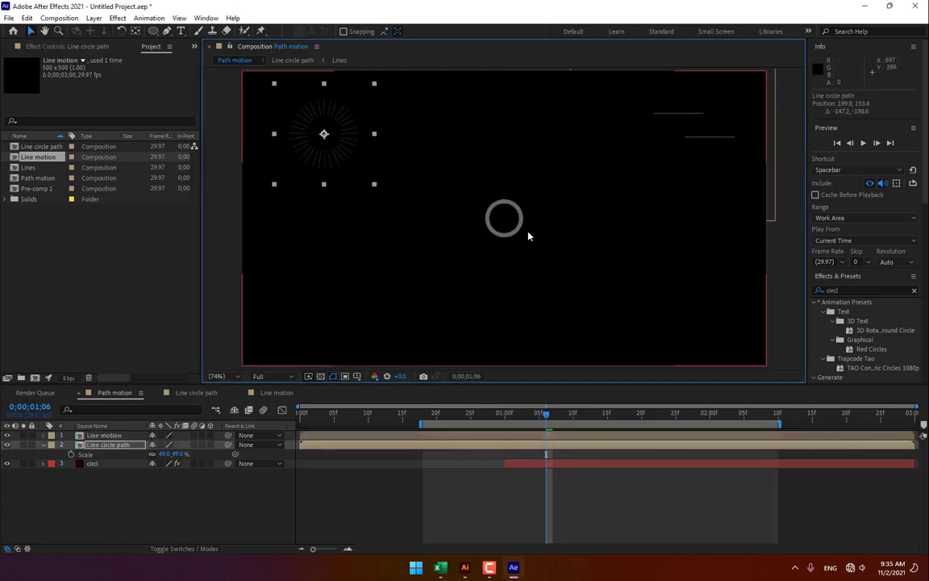
pyautogui.click(80, 464)
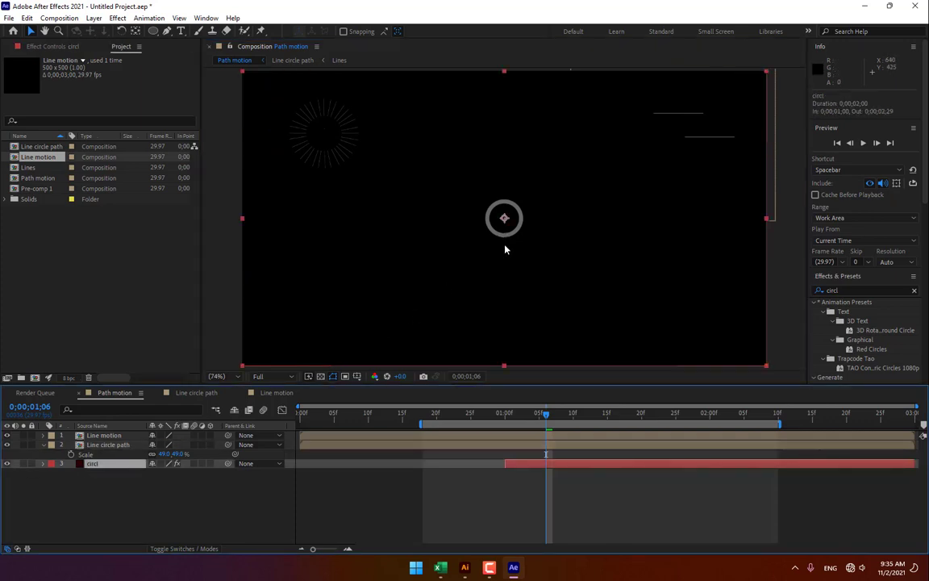
pyautogui.moveTo(504, 247); pyautogui.dragTo(323, 307)
pyautogui.click(253, 505)
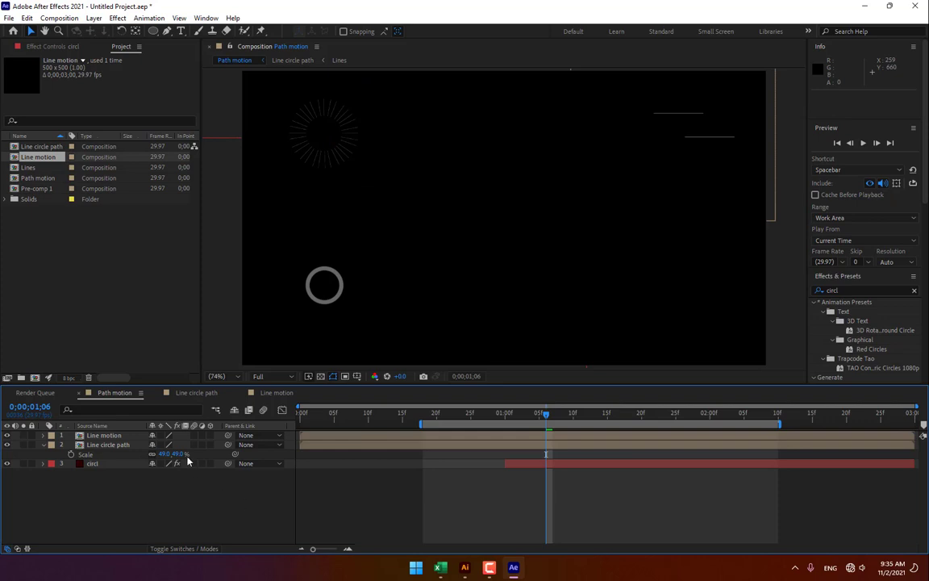
# Step: Create a new 500 × 500 px, 3-second composition named "Cricle motino path"
pyautogui.hotkey('ctrl', 'n')
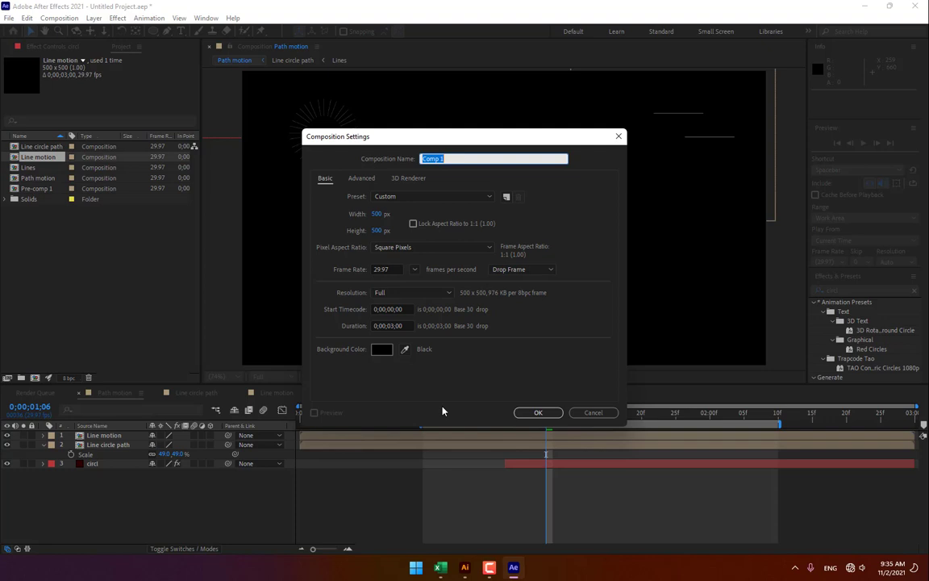
pyautogui.write('Cricle motino path')
pyautogui.press('Return')
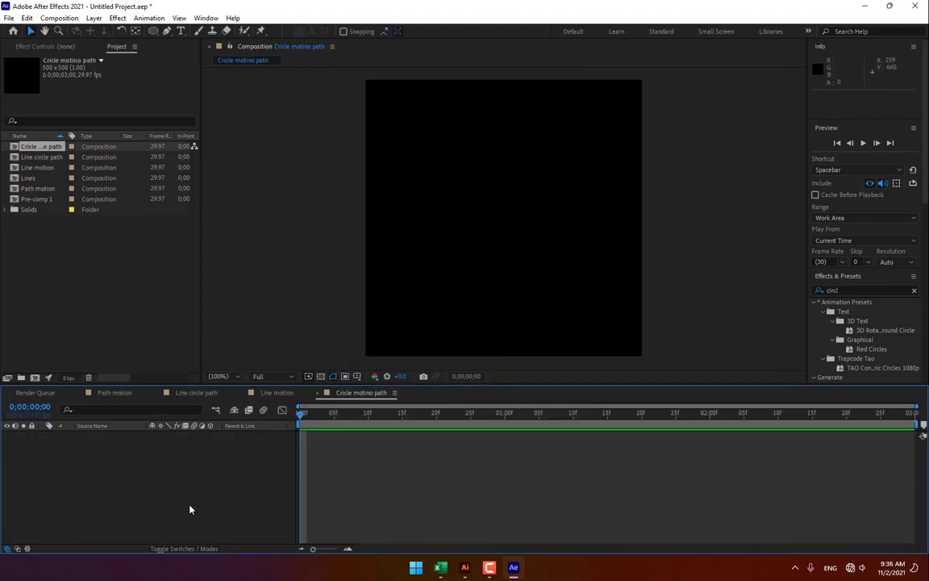
# Step: Draw an unfilled circle about 122 px wide around the composition's centre and set its stroke to 1.8 px
pyautogui.click(154, 32)
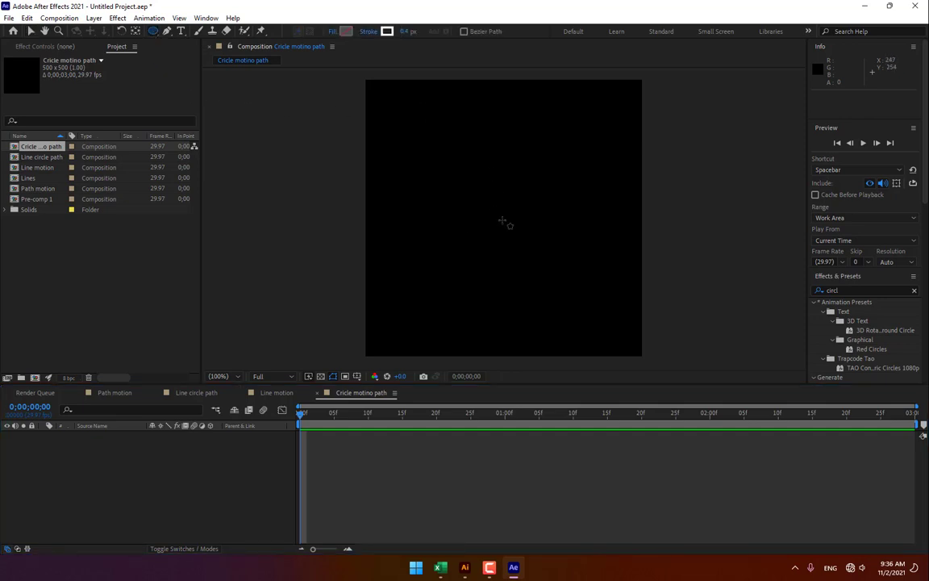
pyautogui.moveTo(502, 221); pyautogui.dragTo(536, 254)
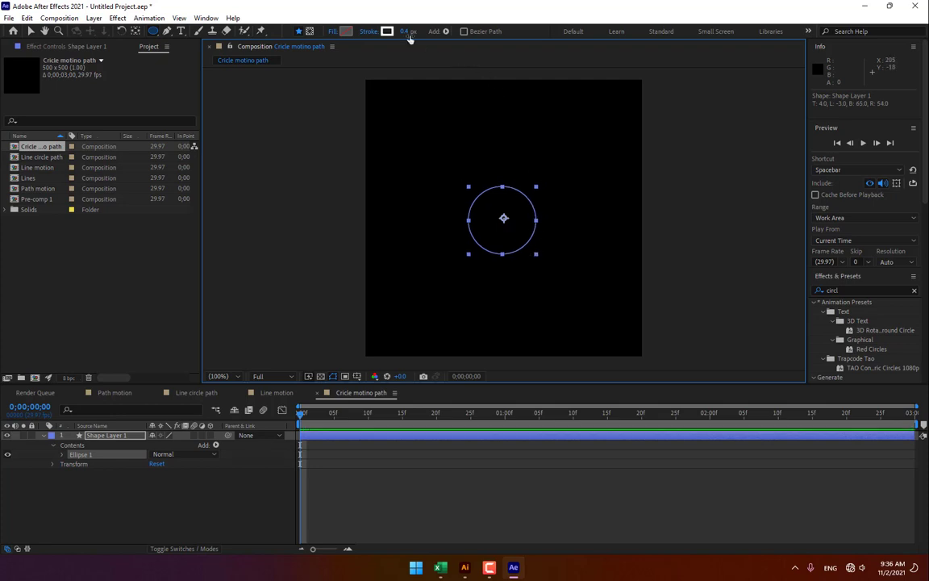
pyautogui.moveTo(405, 33); pyautogui.dragTo(411, 31)
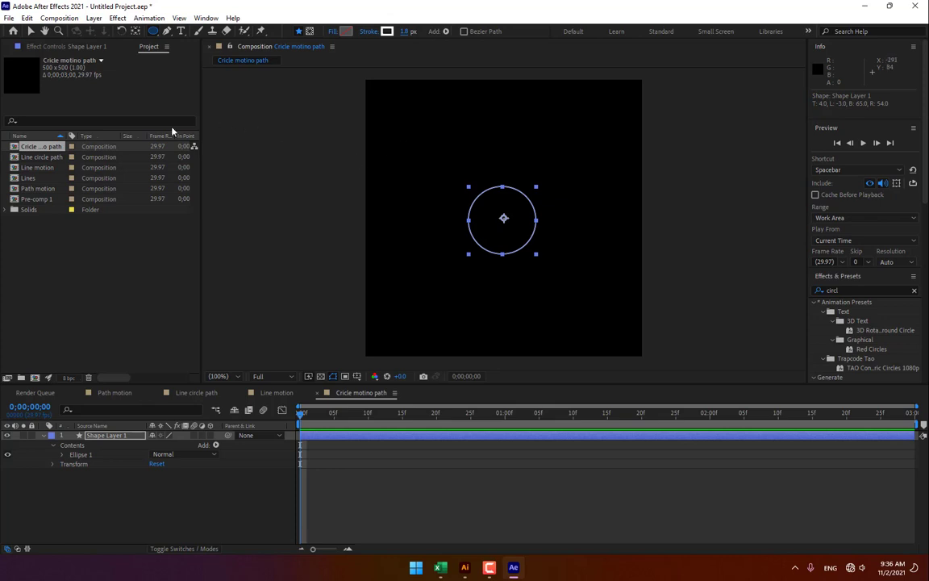
pyautogui.click(132, 272)
# Step: Find the Radial Wipe effect by searching for "radial" and apply it to the circle's shape layer
pyautogui.click(129, 441)
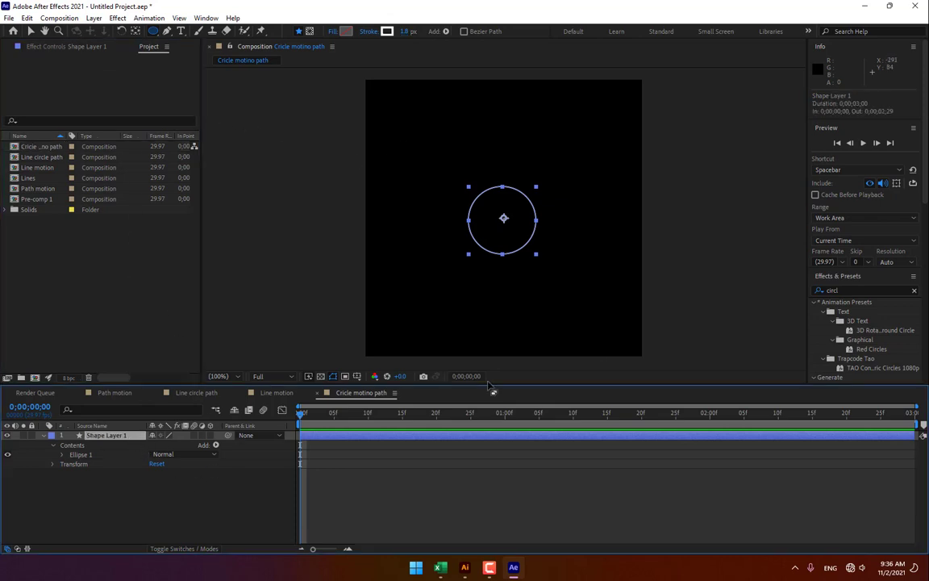
pyautogui.click(817, 290)
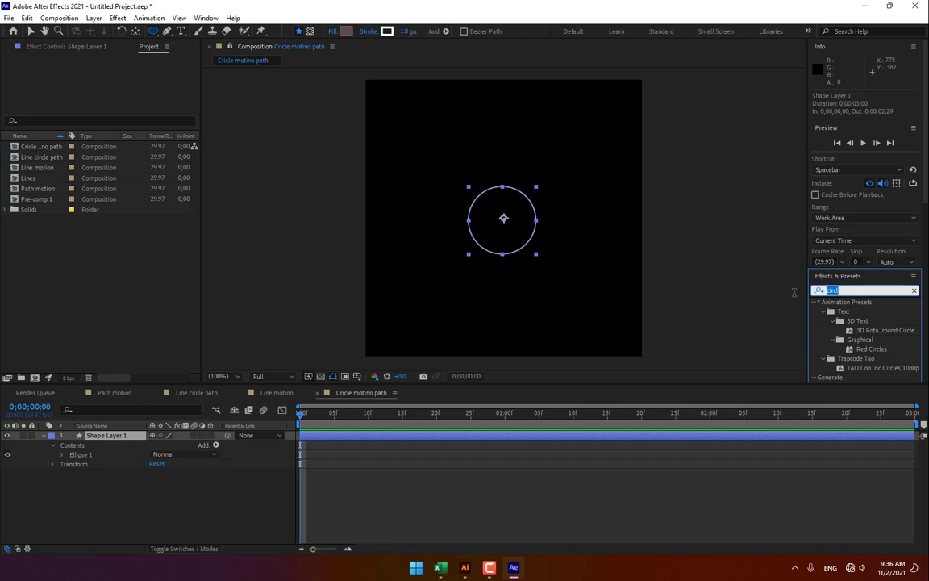
pyautogui.write('radial')
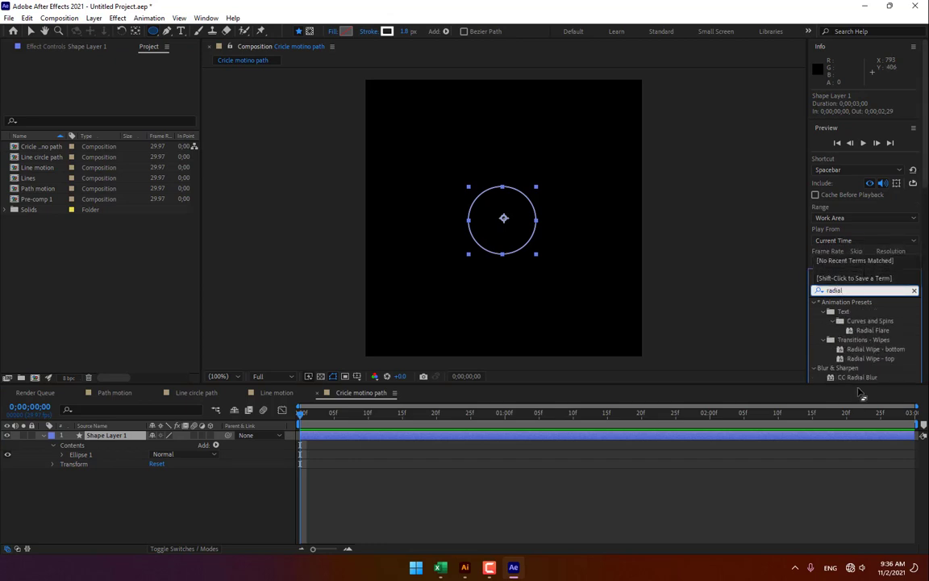
pyautogui.click(861, 391)
pyautogui.moveTo(861, 390); pyautogui.dragTo(520, 260)
pyautogui.scroll(-2, 869, 414)
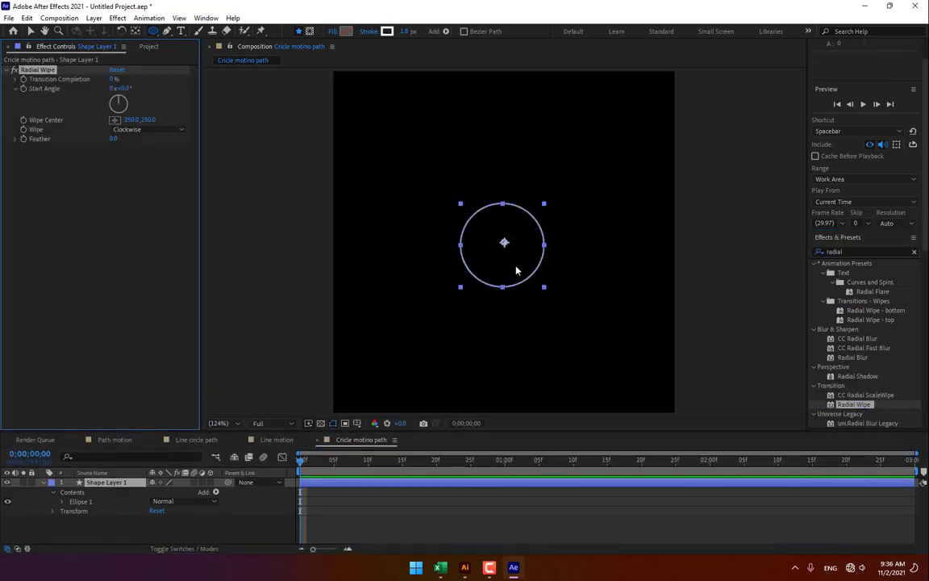
# Step: Keyframe the Radial Wipe's Transition Completion at 100% on 0;00;01;00 and 0% on 0;00;01;10
pyautogui.click(115, 79)
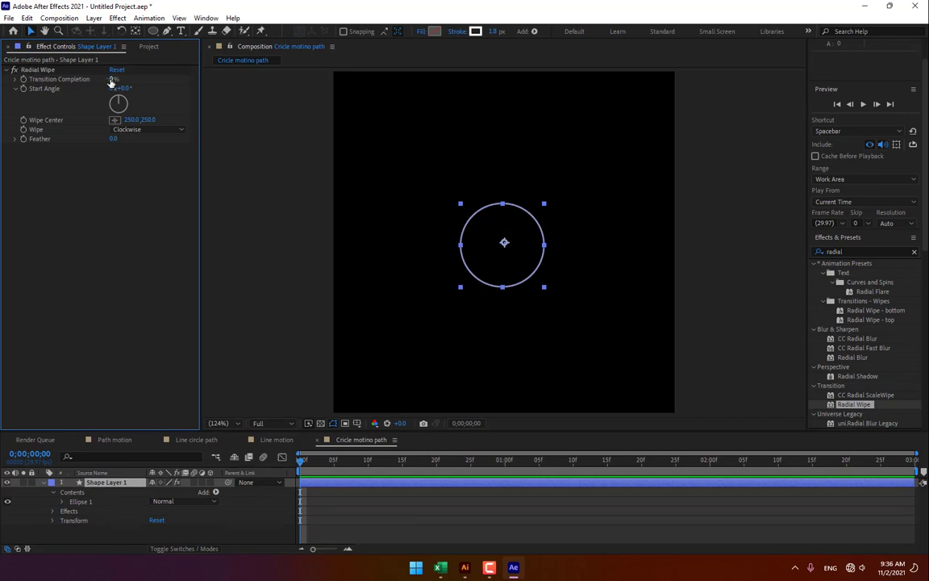
pyautogui.moveTo(112, 79); pyautogui.dragTo(172, 79)
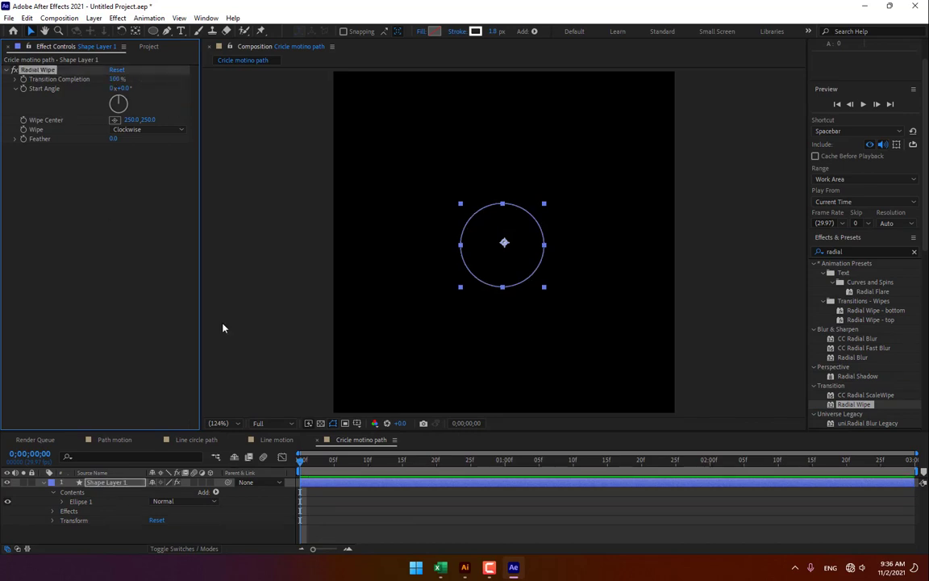
pyautogui.click(505, 461)
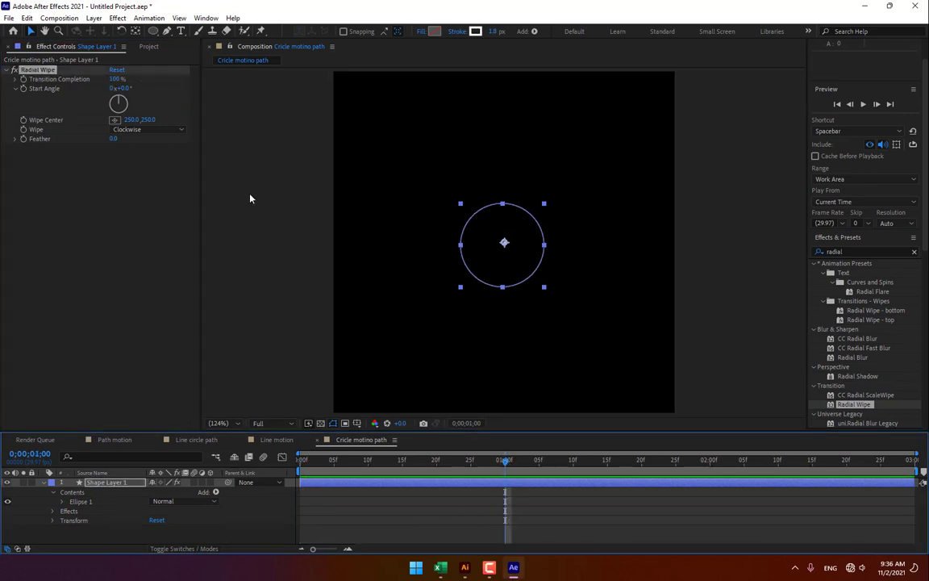
pyautogui.click(25, 79)
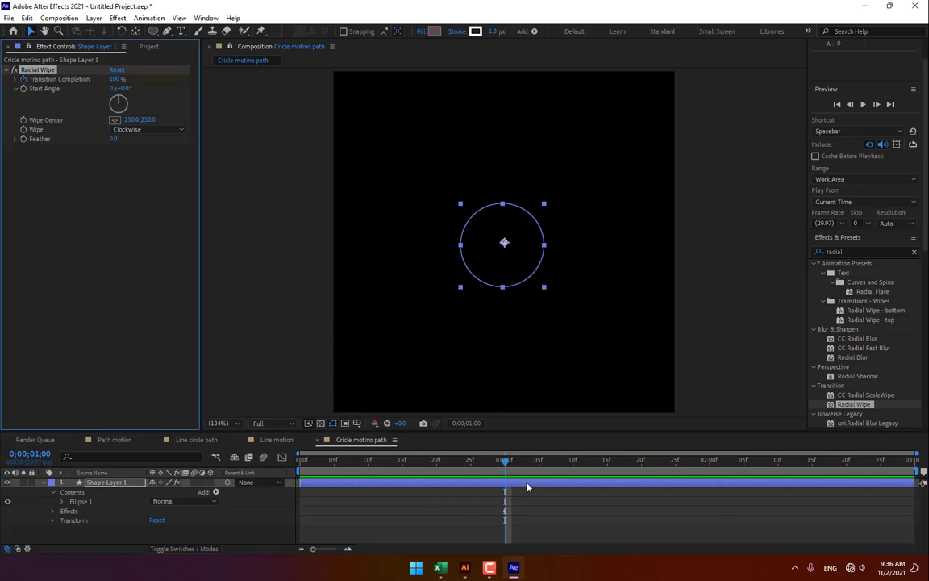
pyautogui.click(573, 461)
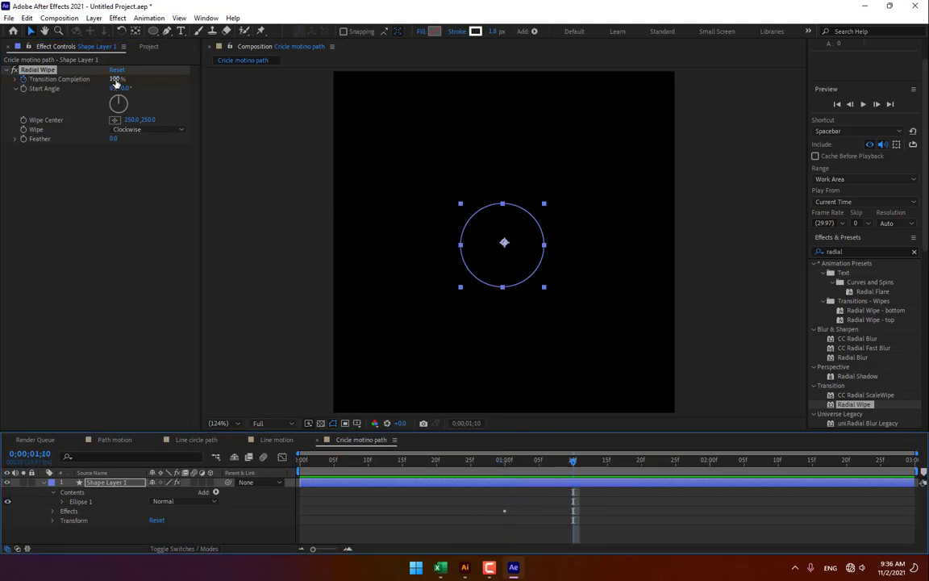
pyautogui.moveTo(116, 80); pyautogui.dragTo(120, 158)
# Step: Set the Radial Wipe direction to Counterclockwise and preview the circle being drawn up to 0;00;01;05
pyautogui.click(145, 129)
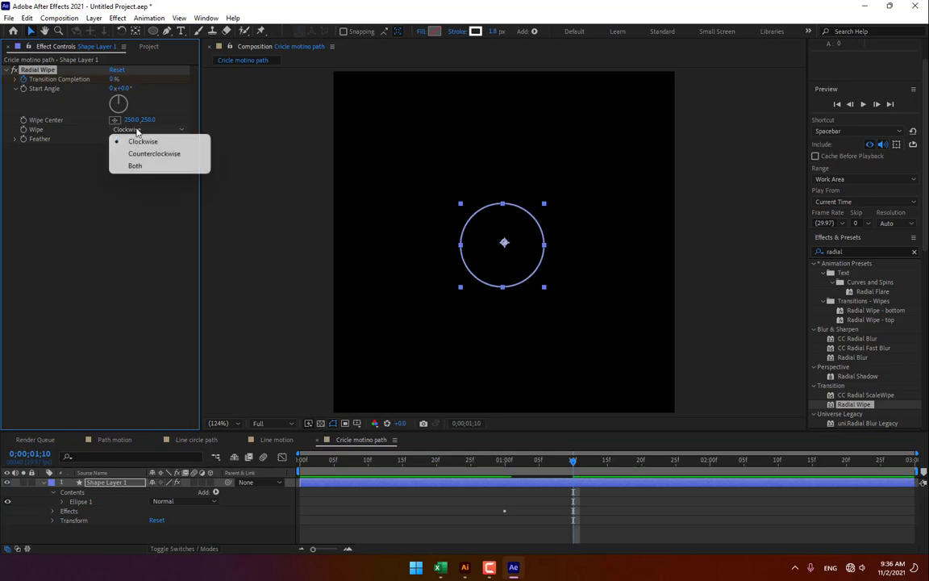
pyautogui.click(142, 153)
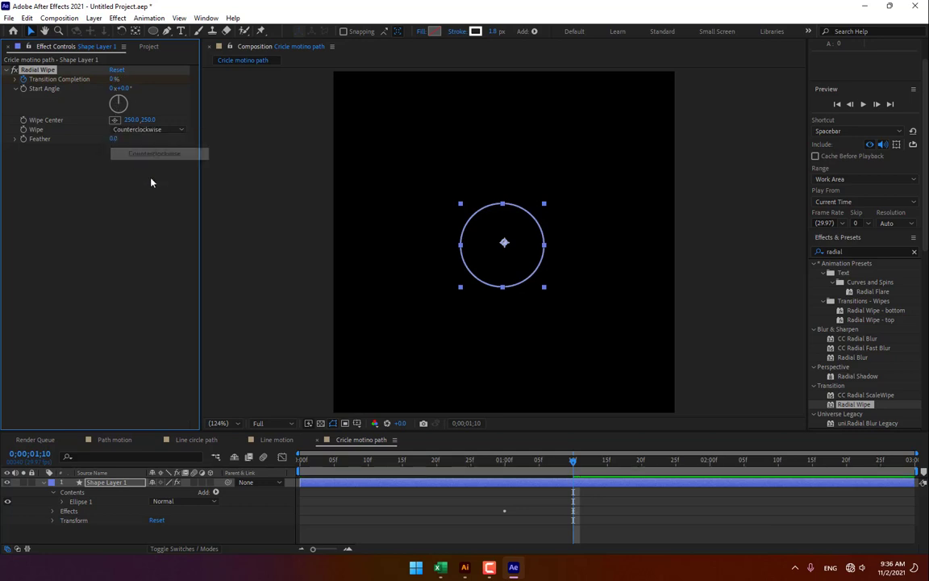
pyautogui.click(528, 499)
pyautogui.moveTo(491, 469); pyautogui.dragTo(539, 470)
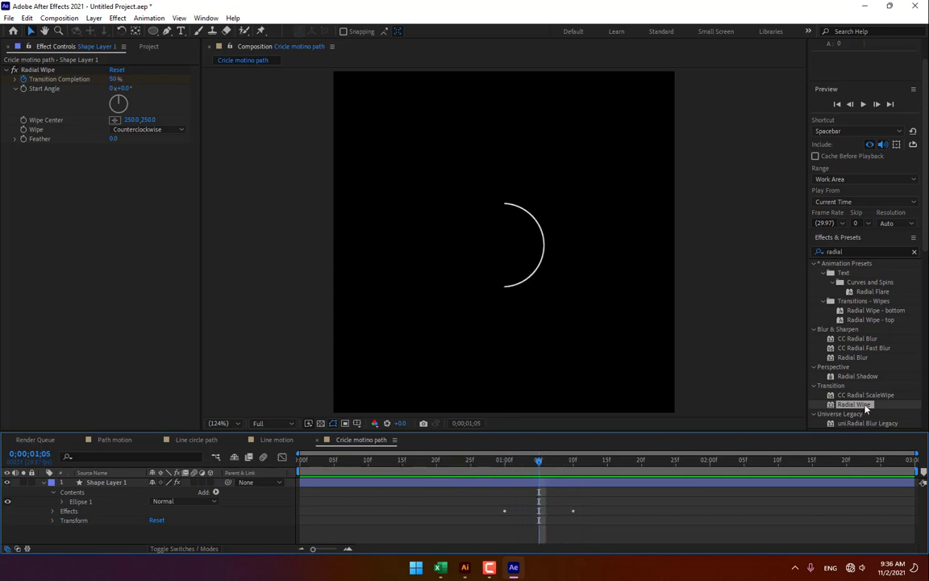
# Step: Apply a second Radial Wipe to the circle, keyframing Transition Completion from 0% at 0;00;01;05 to 100% at 0;00;01;15, and preview it
pyautogui.moveTo(865, 409); pyautogui.dragTo(504, 244)
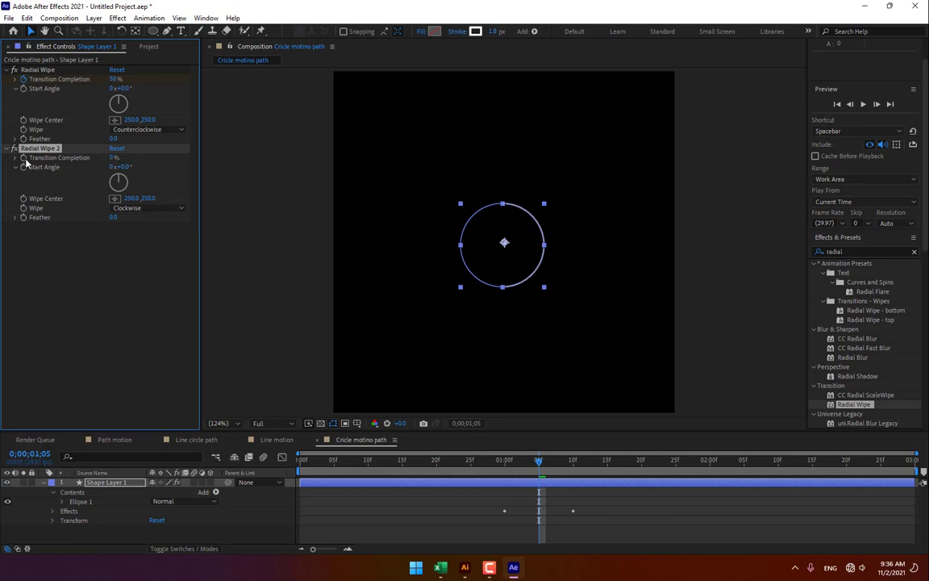
pyautogui.click(607, 466)
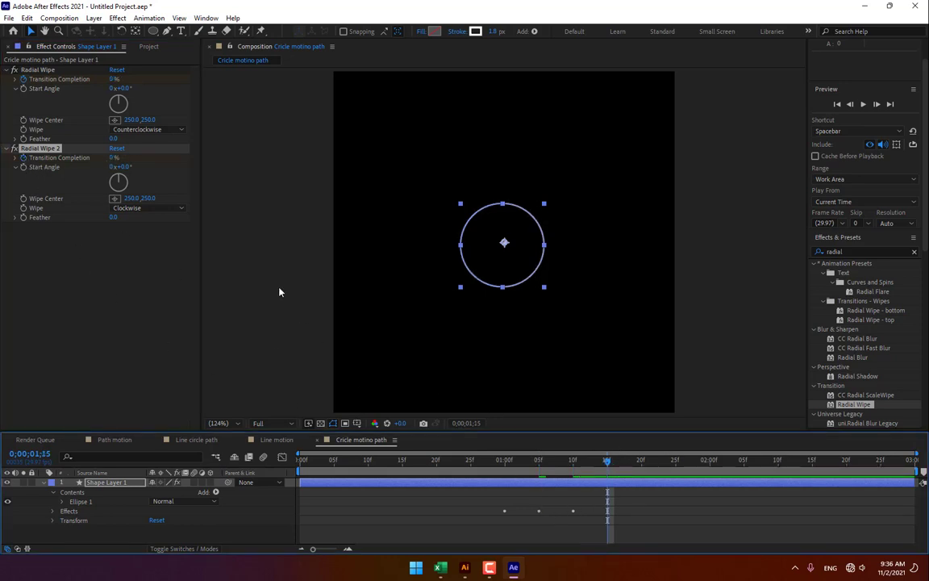
pyautogui.moveTo(112, 159); pyautogui.dragTo(193, 147)
pyautogui.click(503, 538)
pyautogui.moveTo(505, 460); pyautogui.dragTo(532, 485)
# Step: Duplicate the animated circle, scale the copy to 62% and delay its layer to begin at 0;00;00;06
pyautogui.click(520, 484)
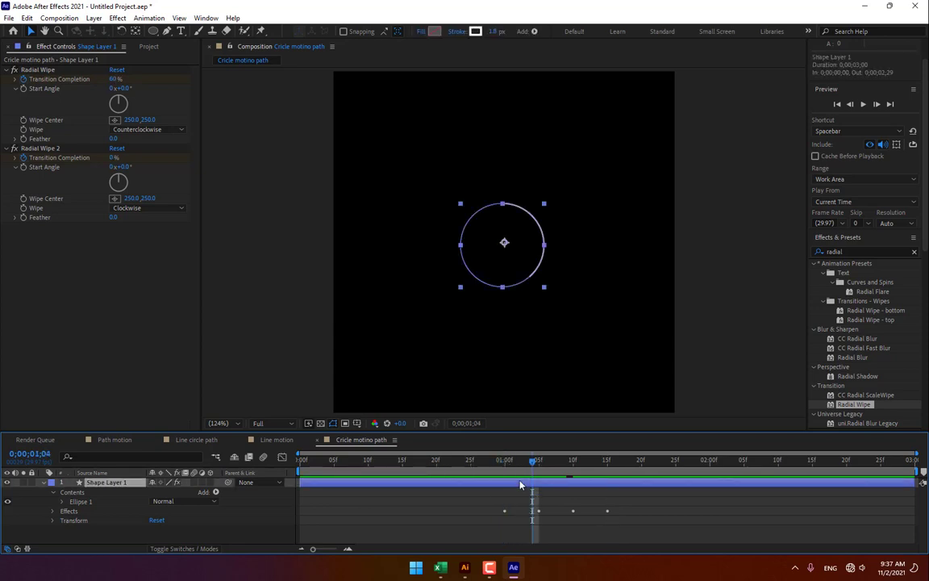
pyautogui.hotkey('ctrl', 'd')
pyautogui.press('s')
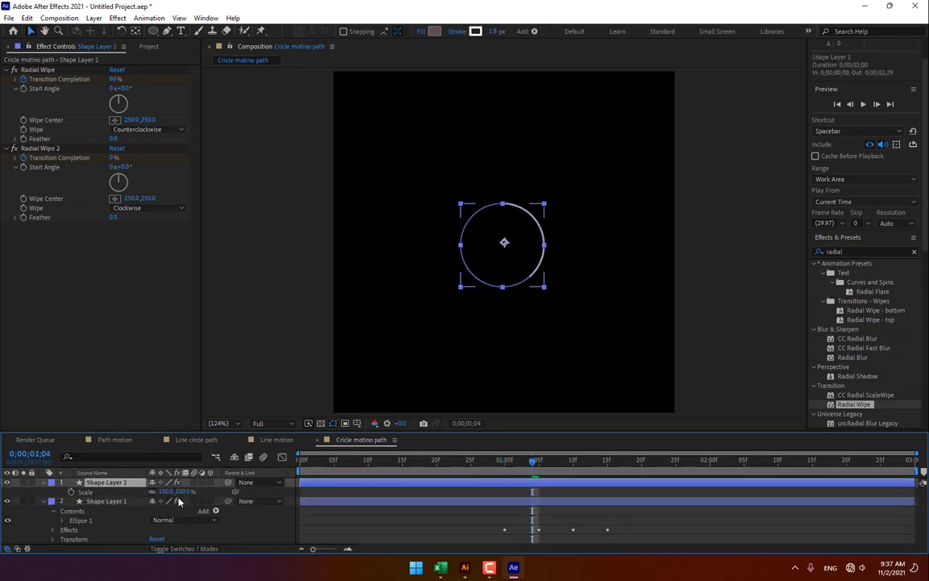
pyautogui.moveTo(180, 491); pyautogui.dragTo(151, 491)
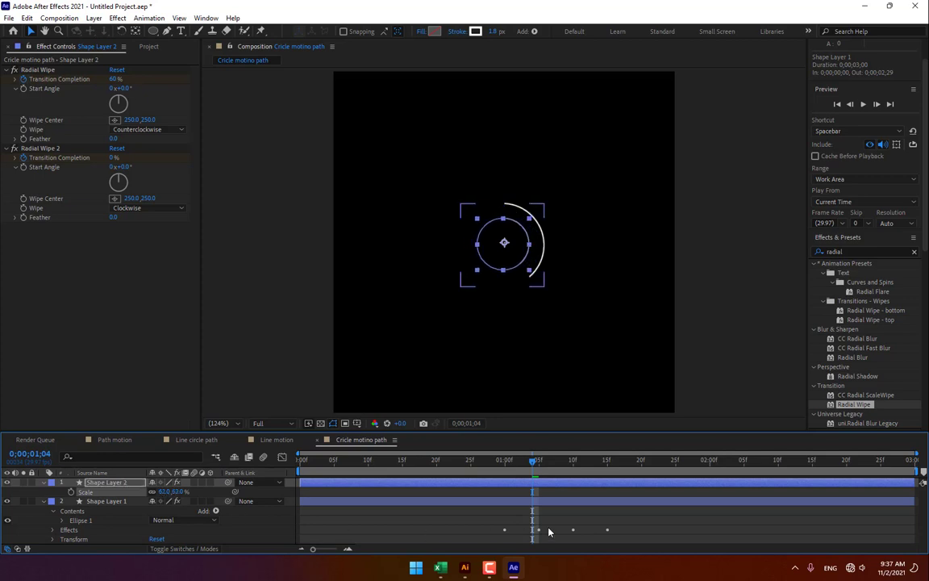
pyautogui.moveTo(563, 487); pyautogui.dragTo(598, 485)
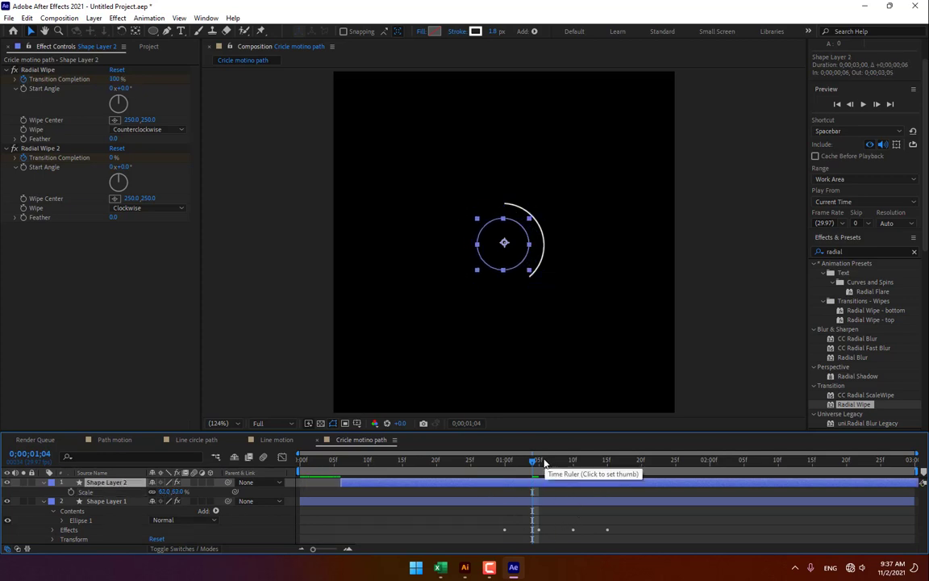
# Step: Duplicate the smaller circle, scale the new copy to 36% and delay its layer further along the timeline
pyautogui.hotkey('ctrl', 'd')
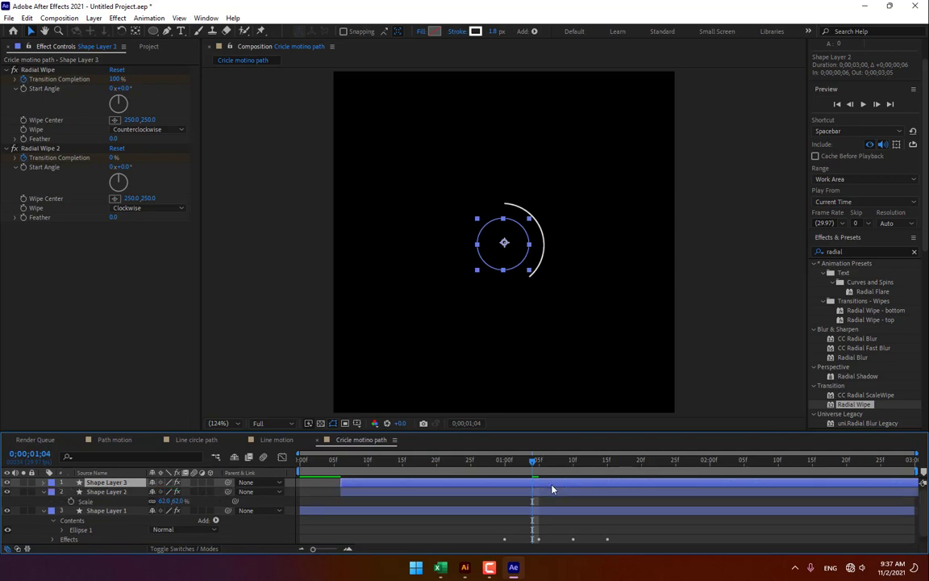
pyautogui.press('s')
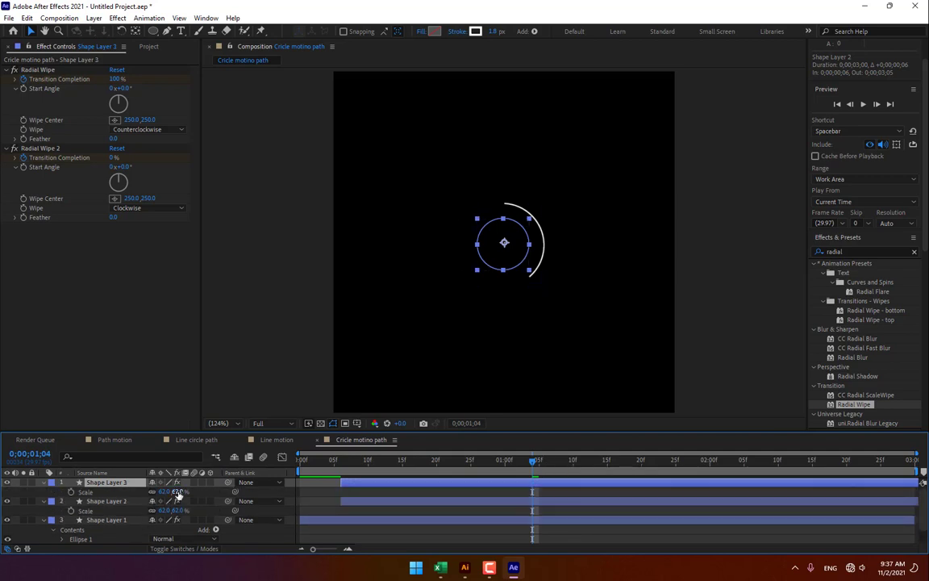
pyautogui.moveTo(163, 491)
pyautogui.mouseDown()
pyautogui.moveTo(148, 492)
pyautogui.moveTo(162, 491)
pyautogui.mouseUp()
pyautogui.moveTo(570, 487); pyautogui.dragTo(607, 488)
# Step: Preview the three circles and tighten the stagger so Shape Layer 2 begins at 0;00;00;03 and Shape Layer 3 at 0;00;00;07
pyautogui.click(452, 491)
pyautogui.moveTo(430, 462); pyautogui.dragTo(588, 476)
pyautogui.moveTo(474, 502); pyautogui.dragTo(570, 490)
pyautogui.click(436, 495)
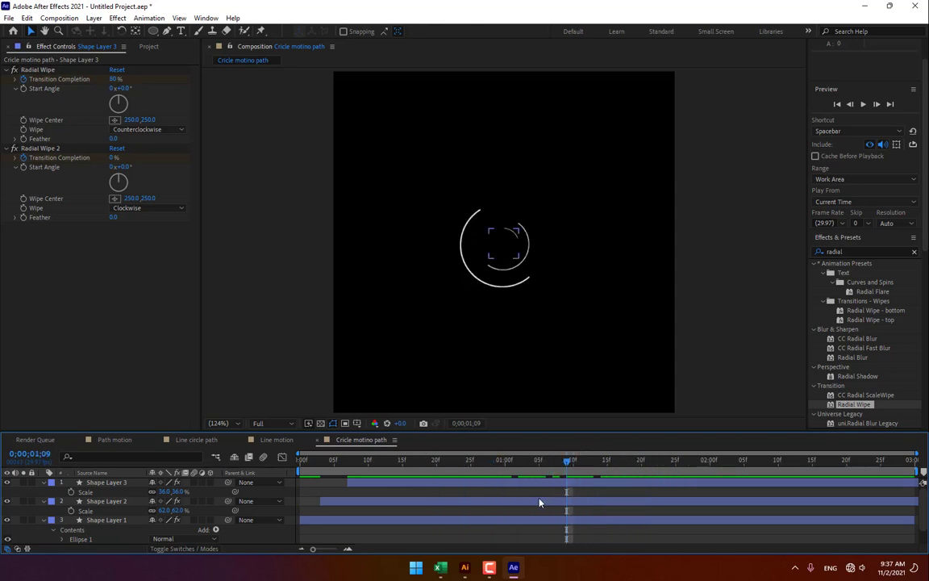
# Step: Enlarge the two inner circles, scaling Shape Layer 2 to 73.5% and Shape Layer 3 slightly above its present size
pyautogui.click(539, 502)
pyautogui.press('s')
pyautogui.press('s')
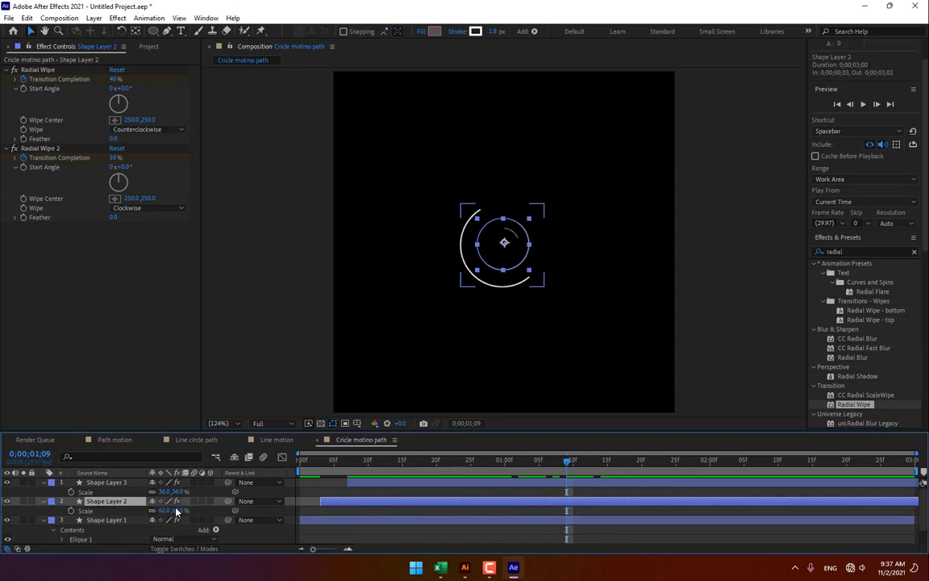
pyautogui.moveTo(177, 510); pyautogui.dragTo(236, 505)
pyautogui.click(126, 484)
pyautogui.press('s')
pyautogui.press('s')
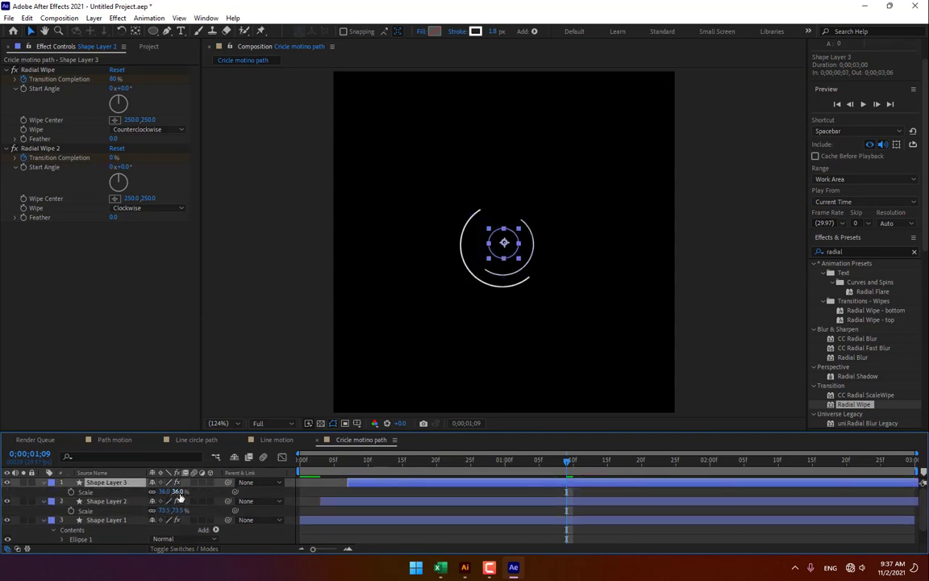
pyautogui.moveTo(173, 491); pyautogui.dragTo(186, 492)
# Step: Add the Cricle motino path composition to the Path motion composition and place its circles at the lower right of the frame
pyautogui.click(106, 440)
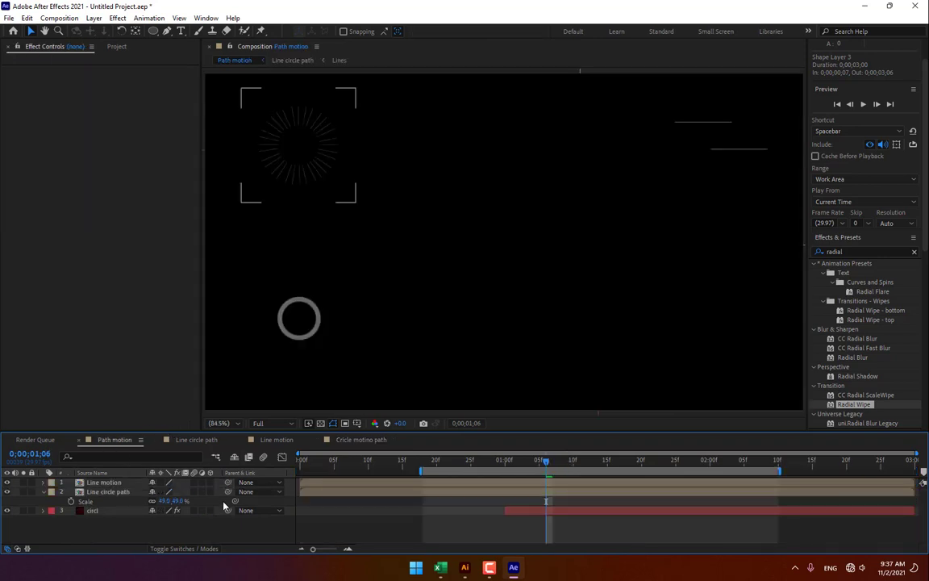
pyautogui.click(117, 47)
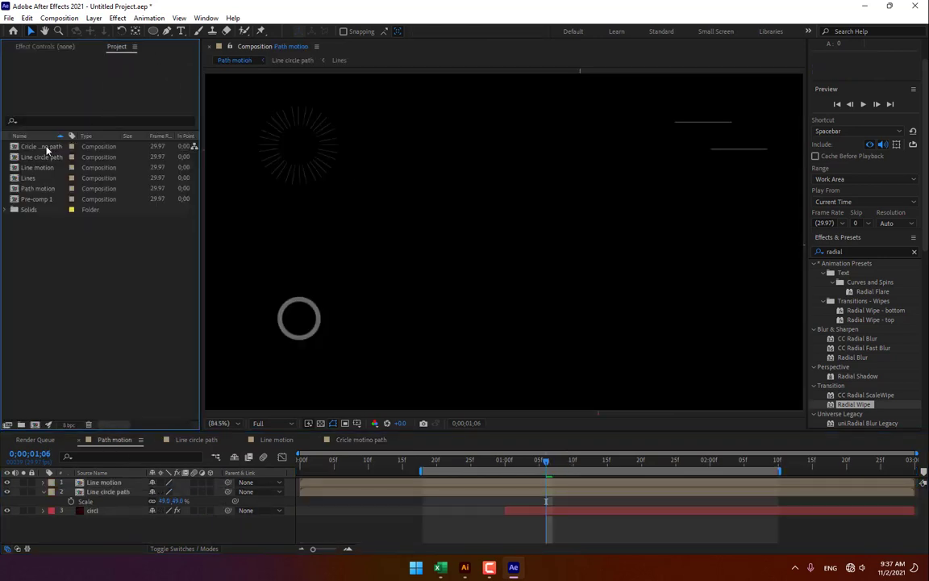
pyautogui.moveTo(47, 149); pyautogui.dragTo(109, 484)
pyautogui.moveTo(533, 254); pyautogui.dragTo(768, 319)
pyautogui.click(670, 542)
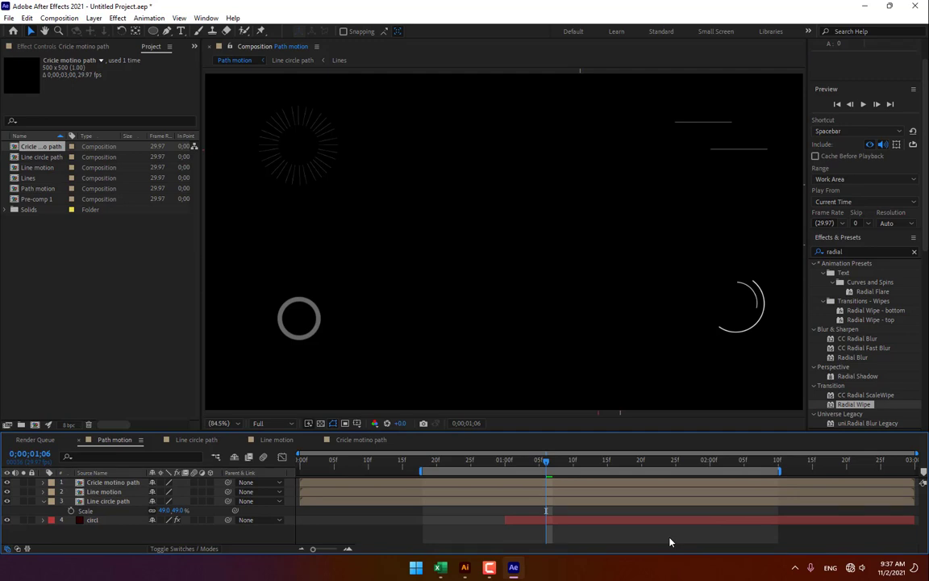
# Step: Switch to Illustrator and draw the right half of a heart as an open curved path with the Pen tool
pyautogui.click(464, 567)
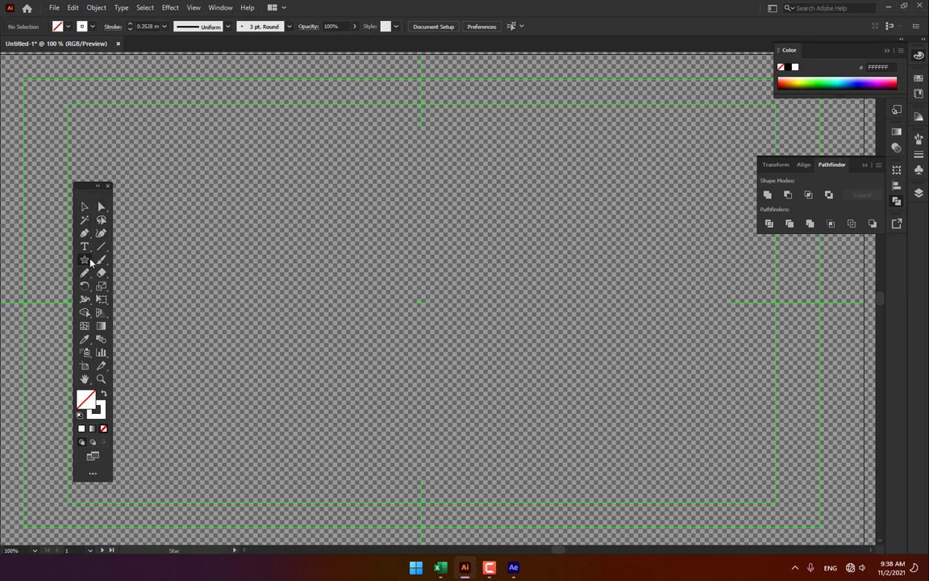
pyautogui.click(85, 236)
pyautogui.click(116, 235)
pyautogui.moveTo(421, 221); pyautogui.dragTo(497, 181)
pyautogui.moveTo(485, 252); pyautogui.dragTo(454, 305)
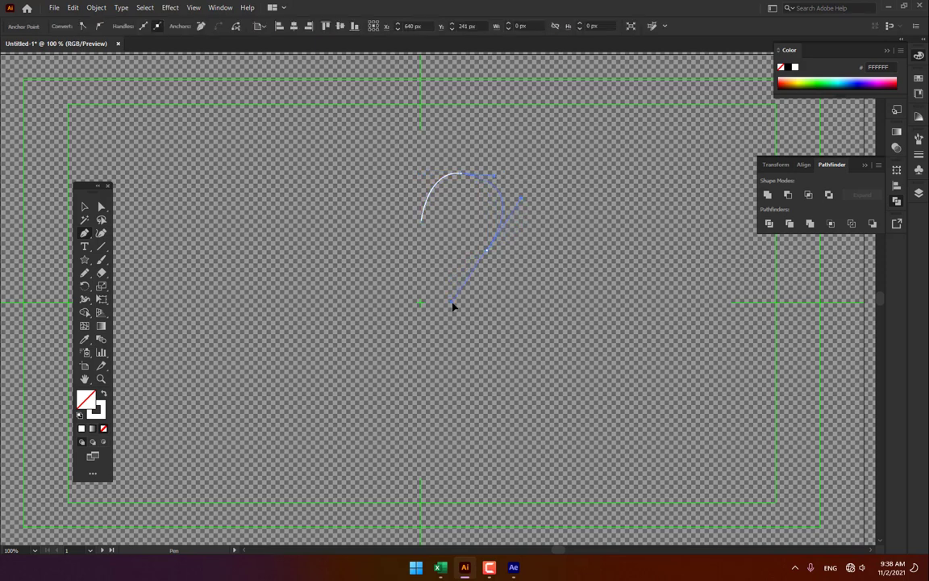
pyautogui.click(425, 367)
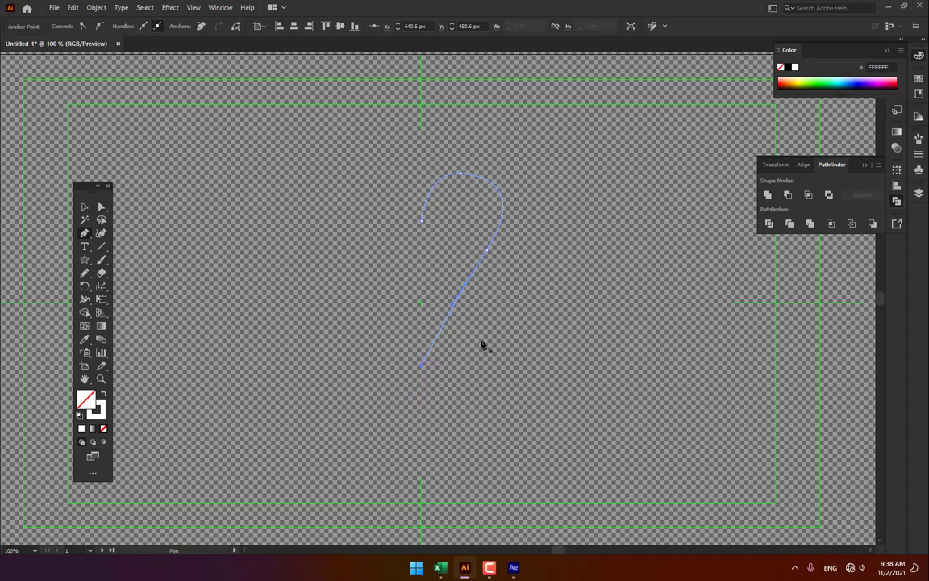
# Step: Level the direction handle of the half heart's uppermost anchor point to round the curve evenly
pyautogui.press('a')
pyautogui.click(462, 173)
pyautogui.moveTo(495, 180); pyautogui.dragTo(487, 177)
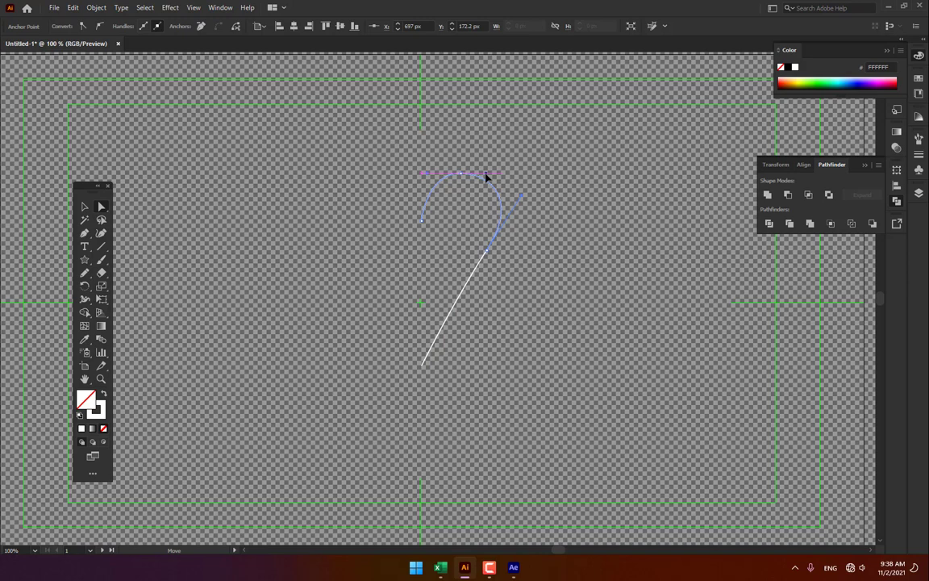
# Step: Make a copy of the half heart to its left and reflect the copy across the vertical axis
pyautogui.press('v')
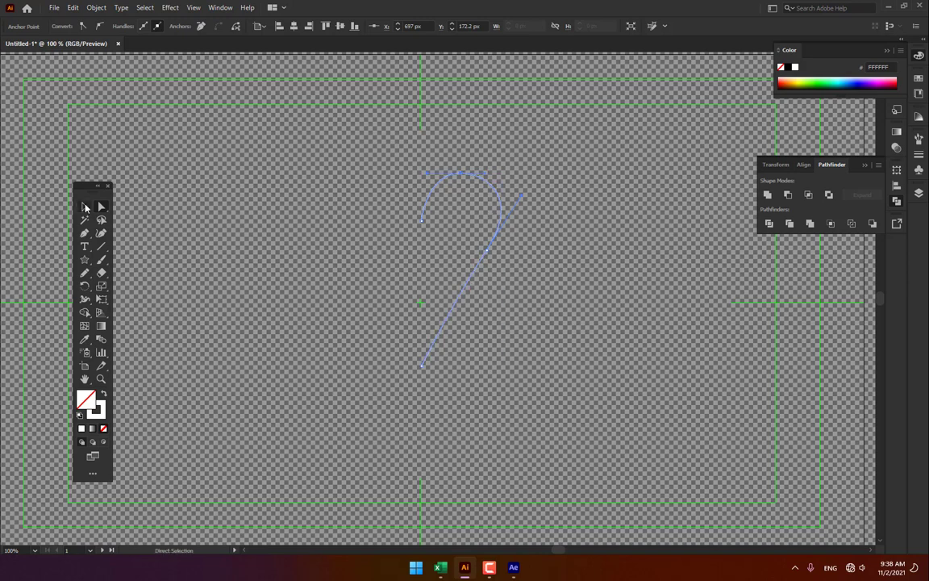
pyautogui.click(454, 288)
pyautogui.moveTo(459, 286); pyautogui.dragTo(421, 286)
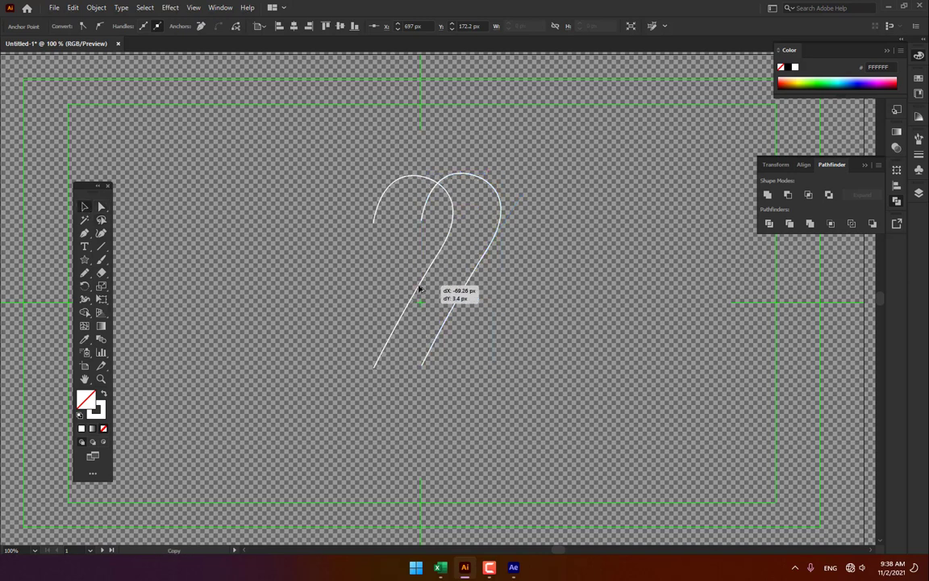
pyautogui.rightClick(420, 285)
pyautogui.moveTo(450, 476)
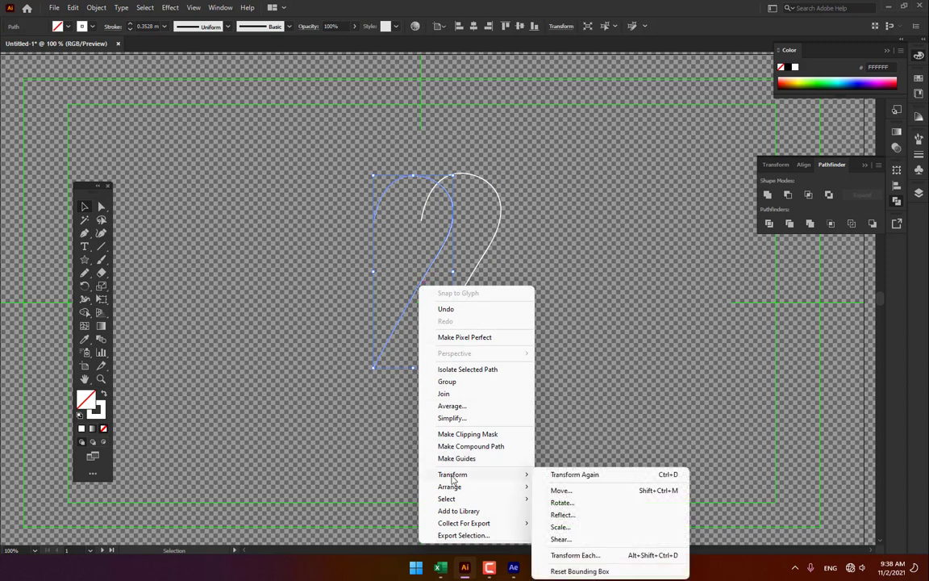
pyautogui.click(577, 515)
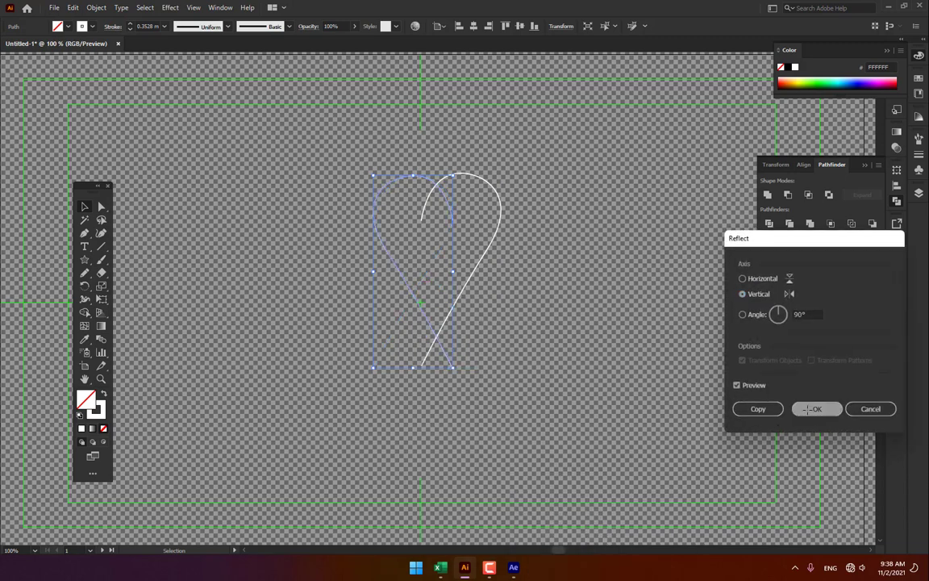
pyautogui.click(816, 405)
# Step: Nudge the mirrored half left until its end points meet those of the right half
pyautogui.hotkey('shift', 'Left')
pyautogui.hotkey('shift', 'Left')
pyautogui.hotkey('shift', 'Left')
pyautogui.hotkey('shift', 'Left')
pyautogui.hotkey('shift', 'Left')
pyautogui.hotkey('shift', 'Left')
pyautogui.hotkey('shift', 'Left')
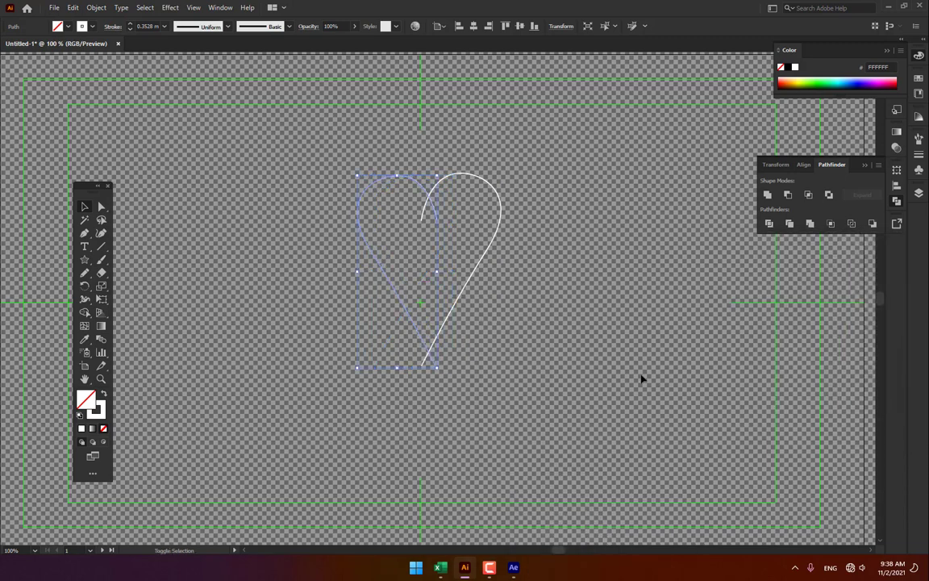
pyautogui.hotkey('shift', 'Right')
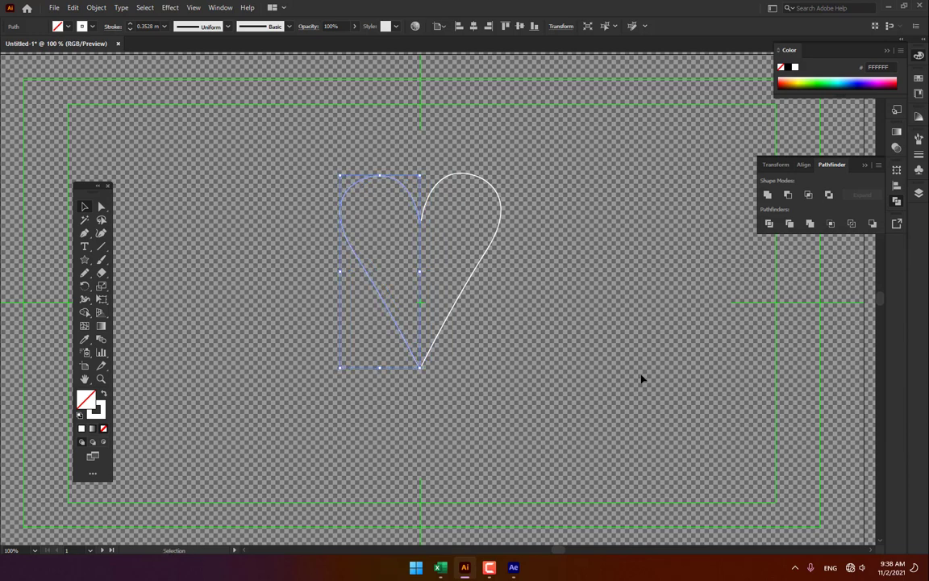
# Step: Join the two halves at the heart's upper centre end points
pyautogui.press('a')
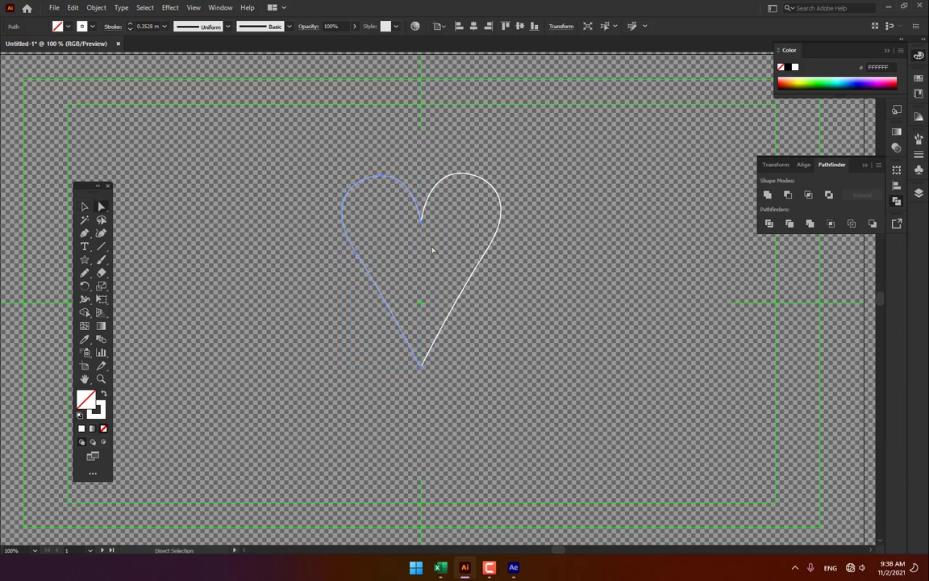
pyautogui.moveTo(412, 219); pyautogui.dragTo(419, 238)
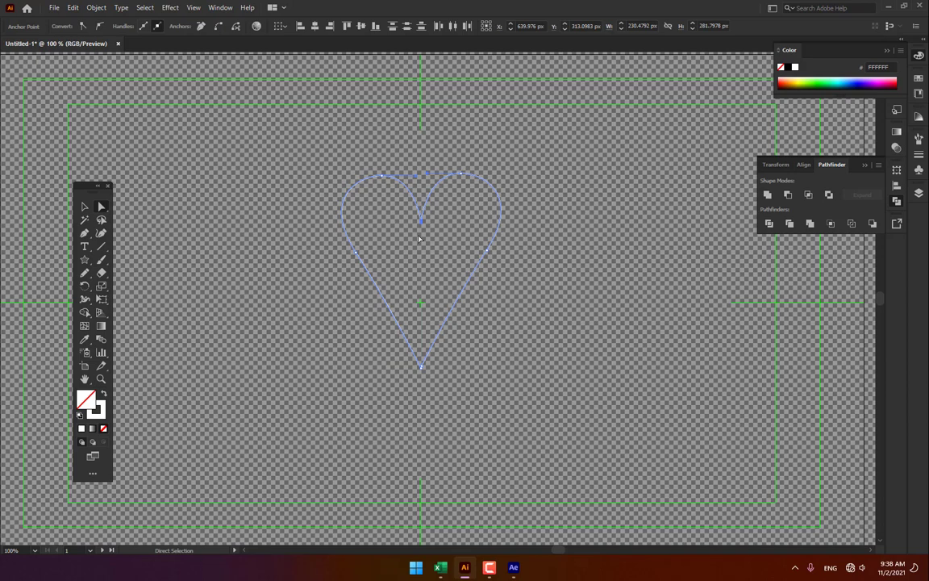
pyautogui.hotkey('ctrl', 'j')
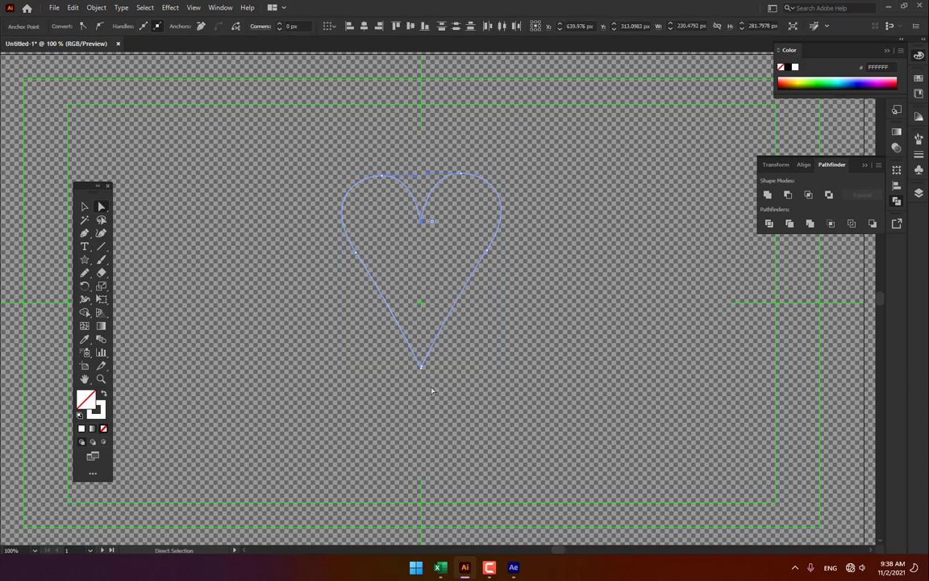
# Step: Move the loose end points at the heart's lower tip so that the two lines cross
pyautogui.scroll(4, 422, 373)
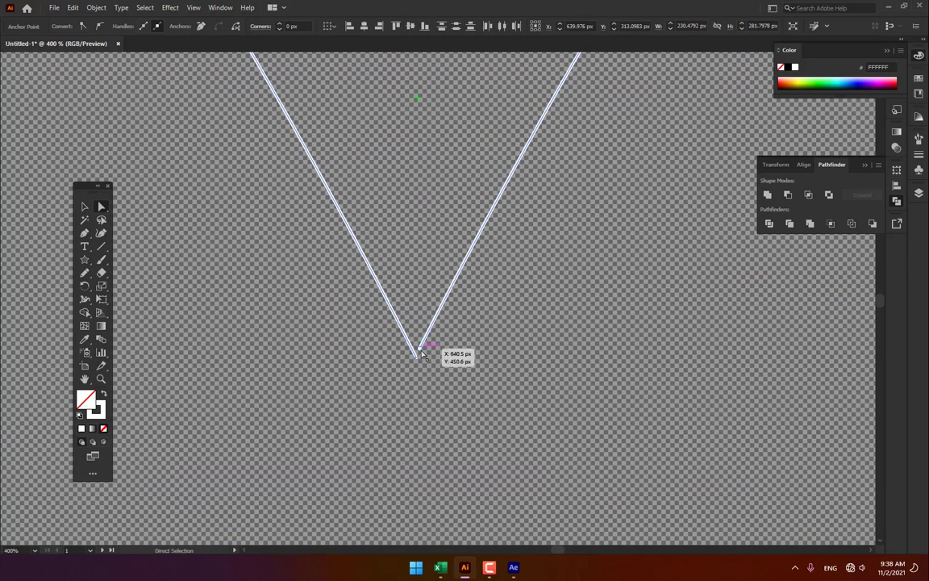
pyautogui.moveTo(418, 353)
pyautogui.mouseDown()
pyautogui.moveTo(411, 365)
pyautogui.moveTo(425, 362)
pyautogui.mouseUp()
pyautogui.click(406, 400)
pyautogui.scroll(-3, 406, 401)
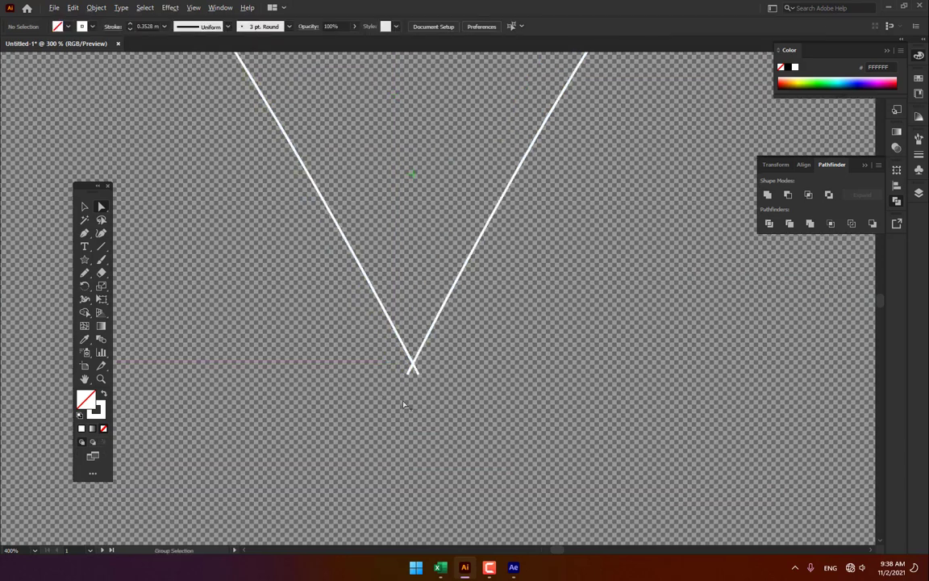
# Step: Draw freehand wavy lines with the Pencil tool from the heart's lower tip out to the left and the right
pyautogui.moveTo(85, 274); pyautogui.dragTo(93, 286)
pyautogui.click(108, 286)
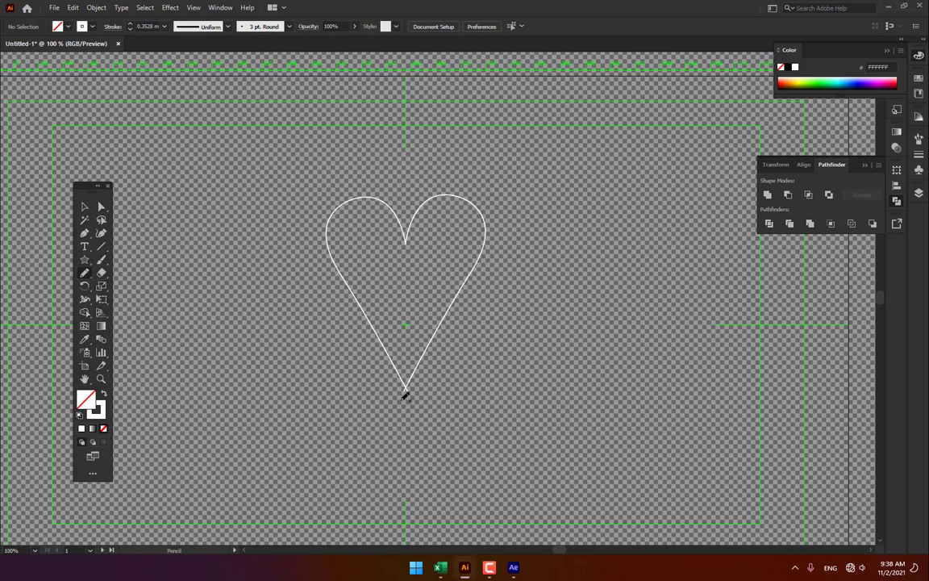
pyautogui.moveTo(406, 390); pyautogui.dragTo(354, 393)
pyautogui.moveTo(259, 407); pyautogui.dragTo(117, 397)
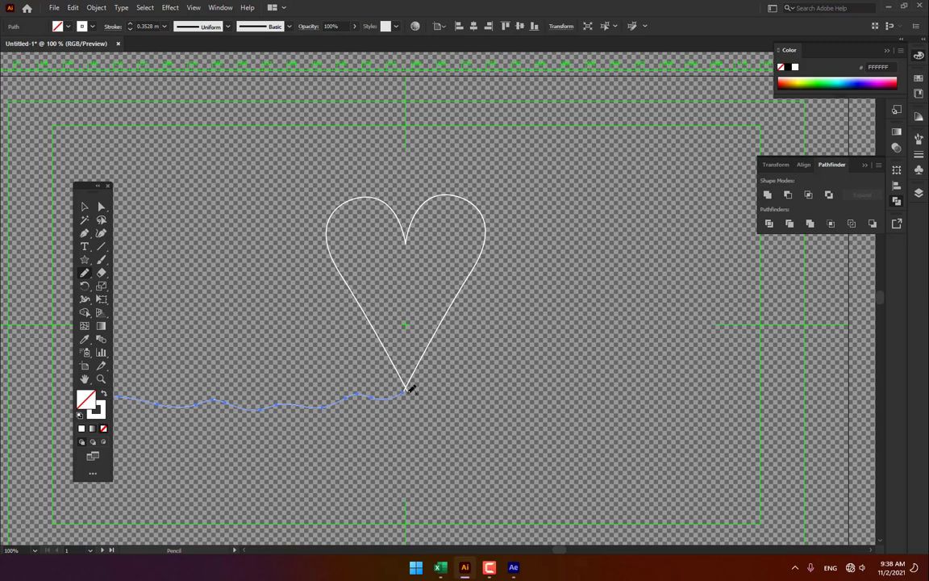
pyautogui.moveTo(407, 392); pyautogui.dragTo(439, 393)
pyautogui.moveTo(529, 379)
pyautogui.mouseDown()
pyautogui.moveTo(585, 372)
pyautogui.moveTo(741, 389)
pyautogui.mouseUp()
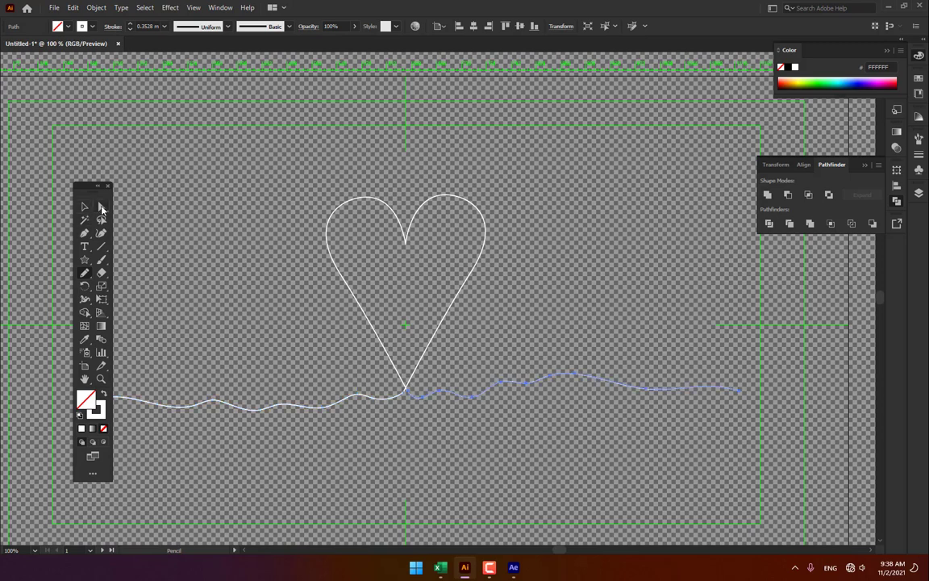
# Step: Join the right and left wavy lines to the heart's crossed lower end points as one continuous path
pyautogui.click(102, 207)
pyautogui.scroll(5, 447, 416)
pyautogui.moveTo(224, 252)
pyautogui.mouseDown()
pyautogui.moveTo(203, 263)
pyautogui.moveTo(215, 261)
pyautogui.moveTo(215, 270)
pyautogui.mouseUp()
pyautogui.hotkey('ctrl', 'j')
pyautogui.click(187, 262)
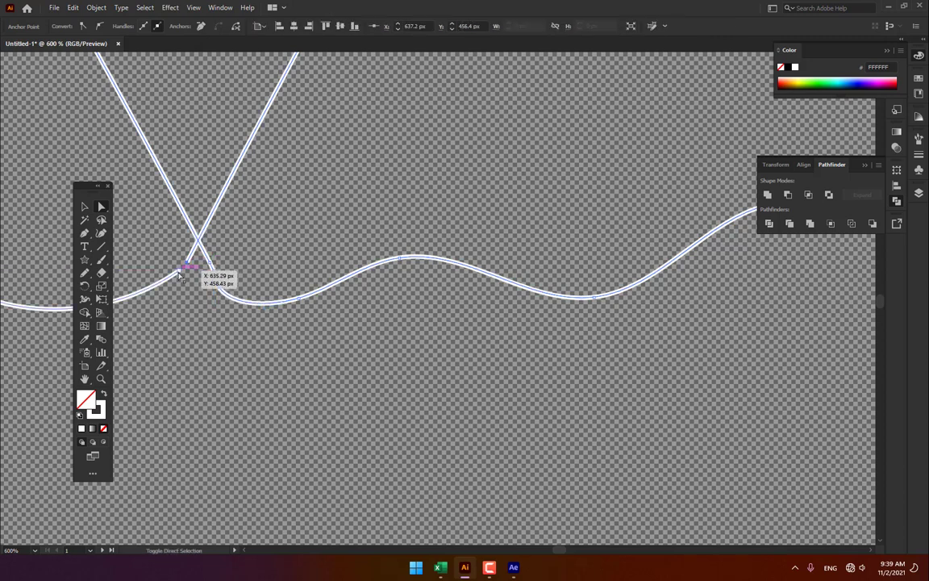
pyautogui.keyDown('shift'); pyautogui.click(180, 271); pyautogui.keyUp('shift')
pyautogui.hotkey('ctrl', 'j')
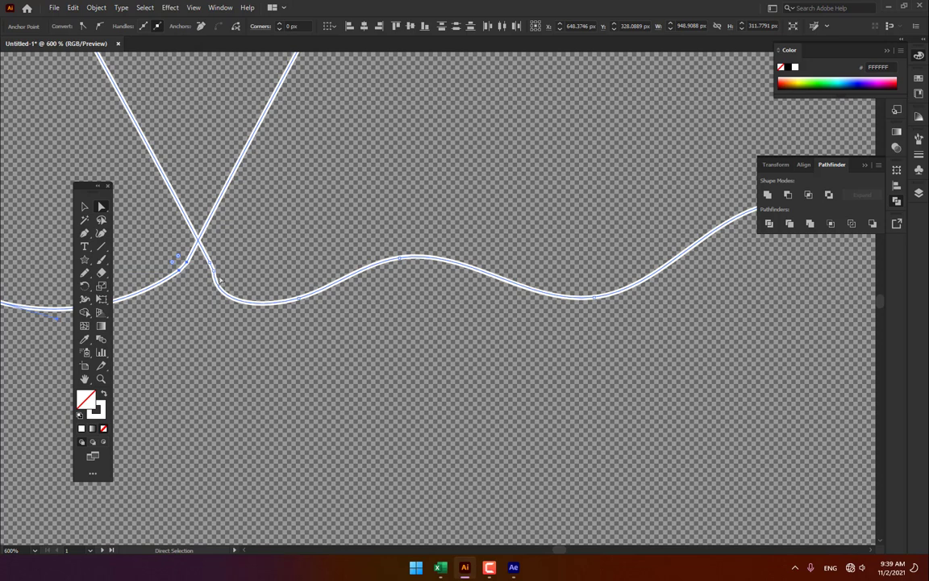
# Step: Smooth the bend where the right wavy line leaves the heart's tip
pyautogui.moveTo(216, 271); pyautogui.dragTo(237, 303)
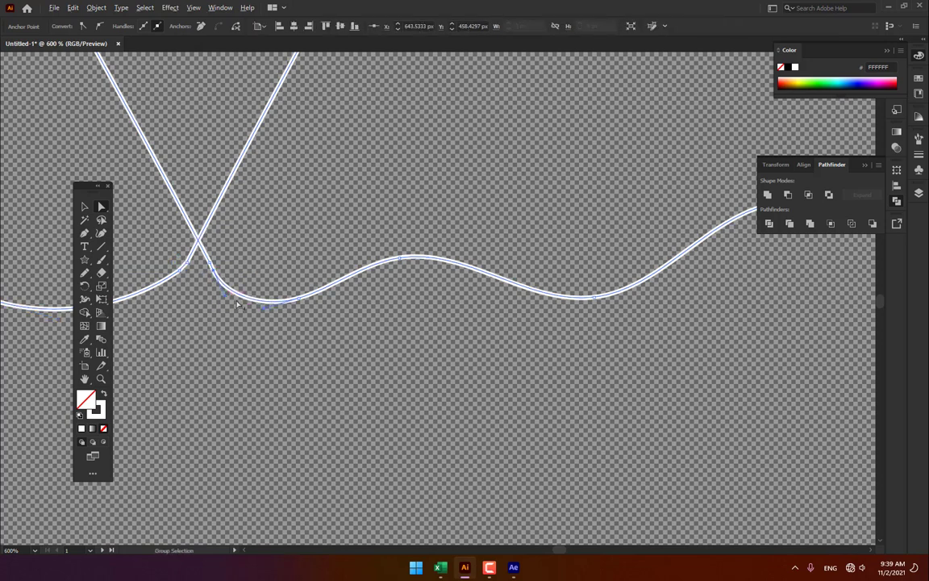
pyautogui.scroll(-7, 238, 303)
pyautogui.press('v')
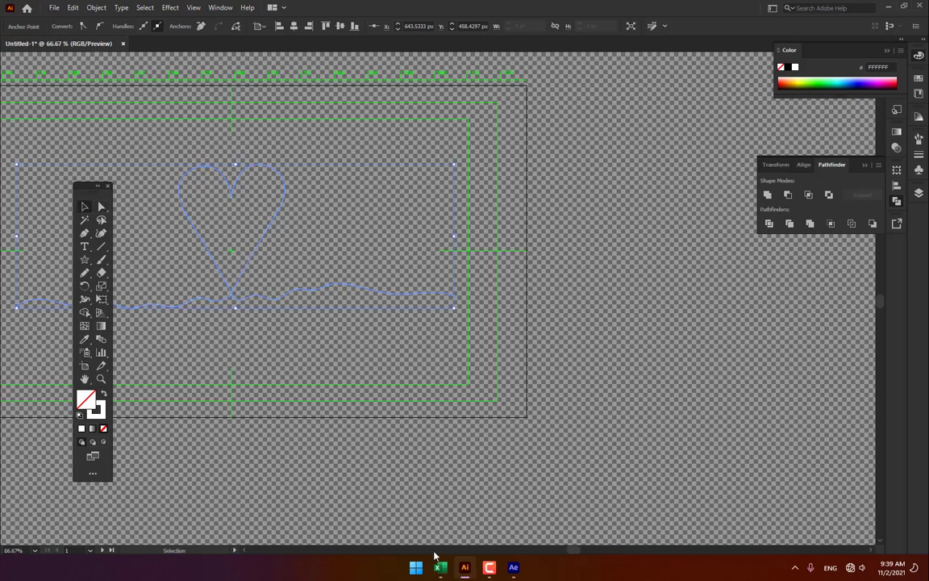
# Step: Switch to After Effects and create a new solid named Adv Path motion in the Path motion composition
pyautogui.click(508, 569)
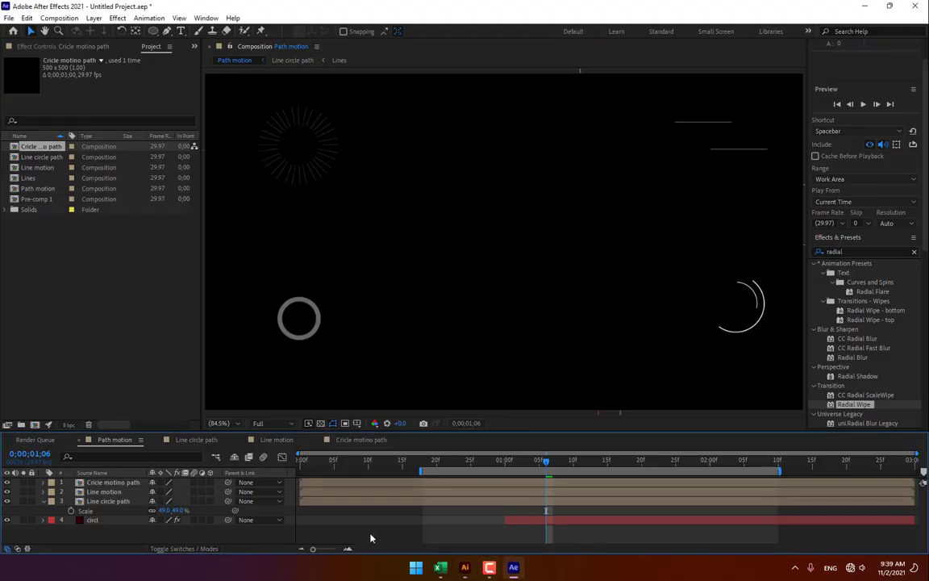
pyautogui.hotkey('ctrl', 'y')
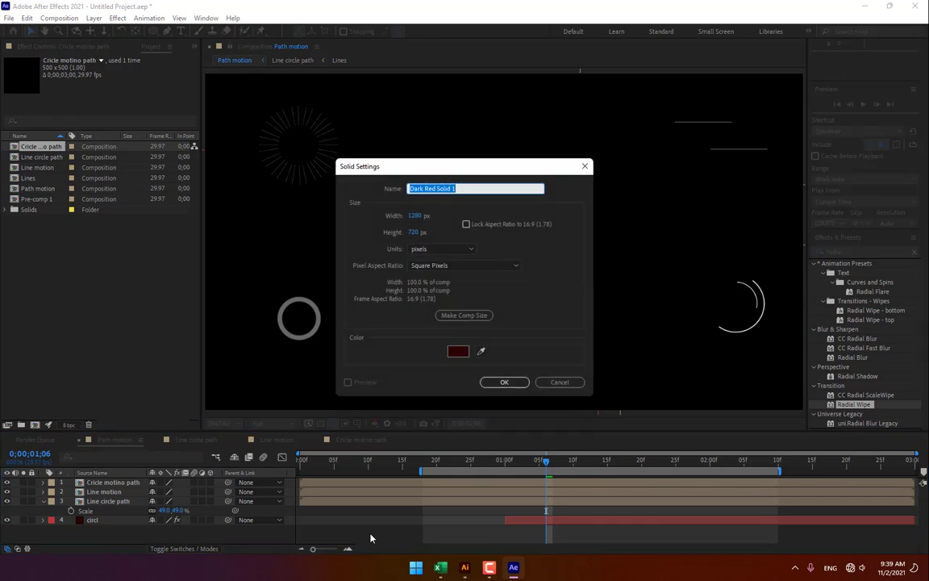
pyautogui.write('Adv Path motion')
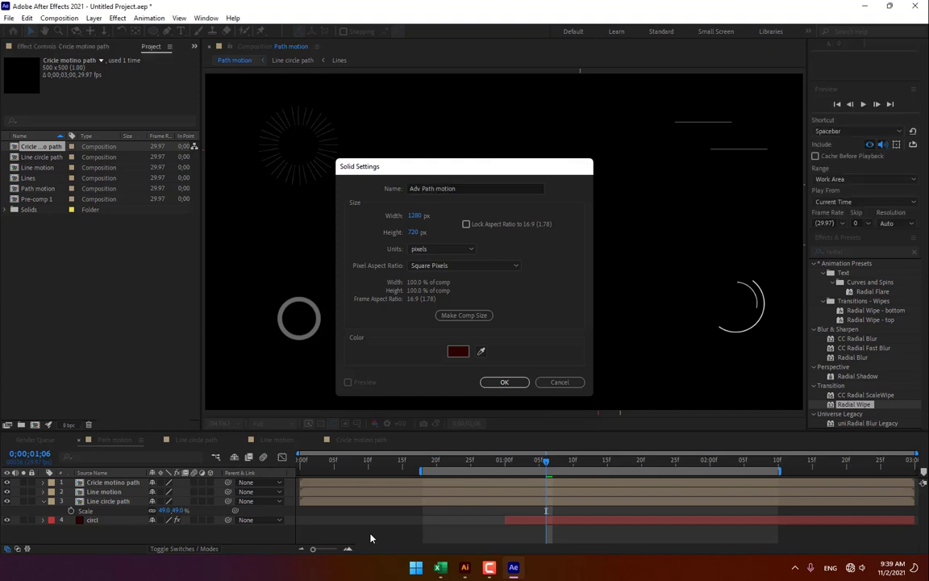
pyautogui.press('Return')
# Step: Try to paste the heart path from Illustrator onto the Adv Path motion solid as a mask
pyautogui.hotkey('ctrl', 'v')
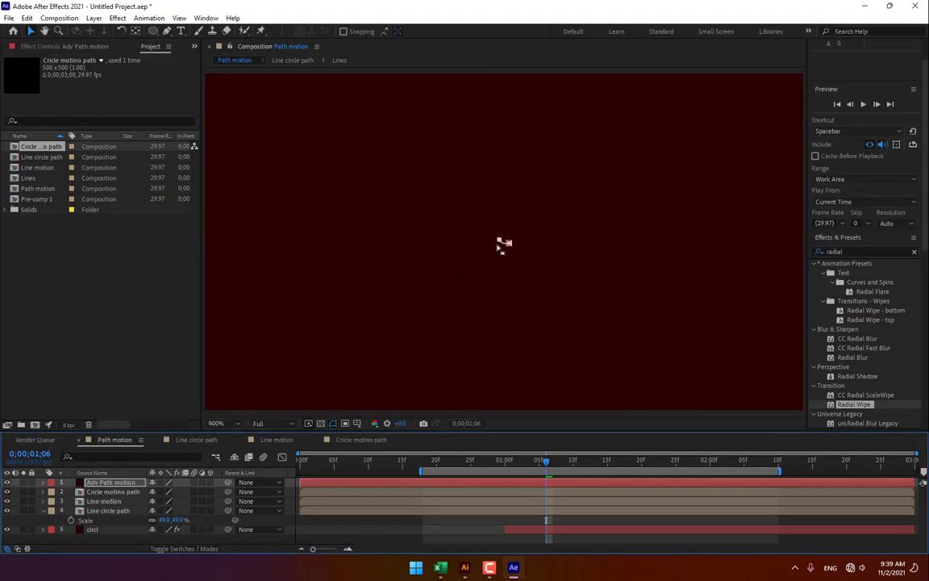
pyautogui.scroll(-2, 500, 246)
pyautogui.scroll(-2, 500, 246)
pyautogui.scroll(2, 504, 238)
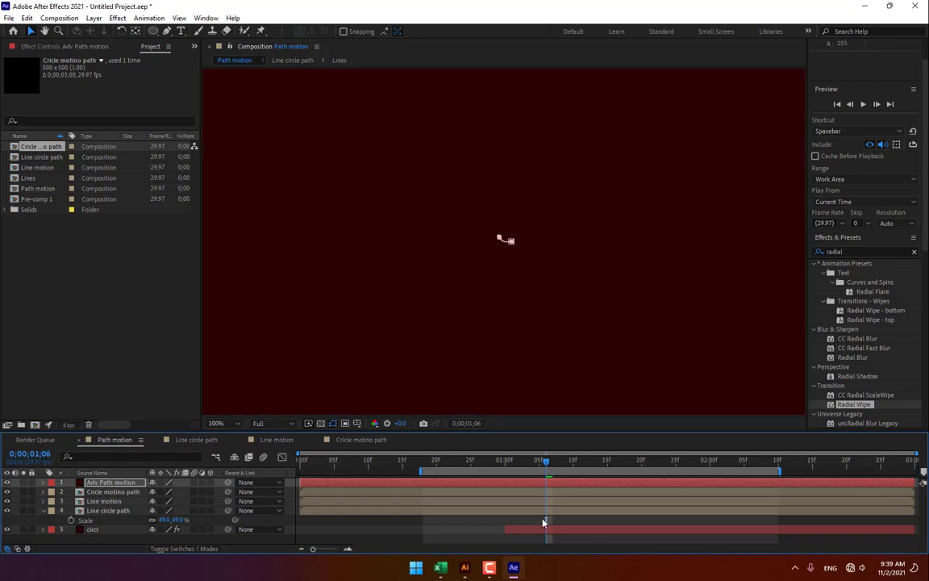
# Step: Copy the entire heart and wavy line path in Illustrator and paste it as a mask onto the Adv Path motion solid in After Effects
pyautogui.click(465, 567)
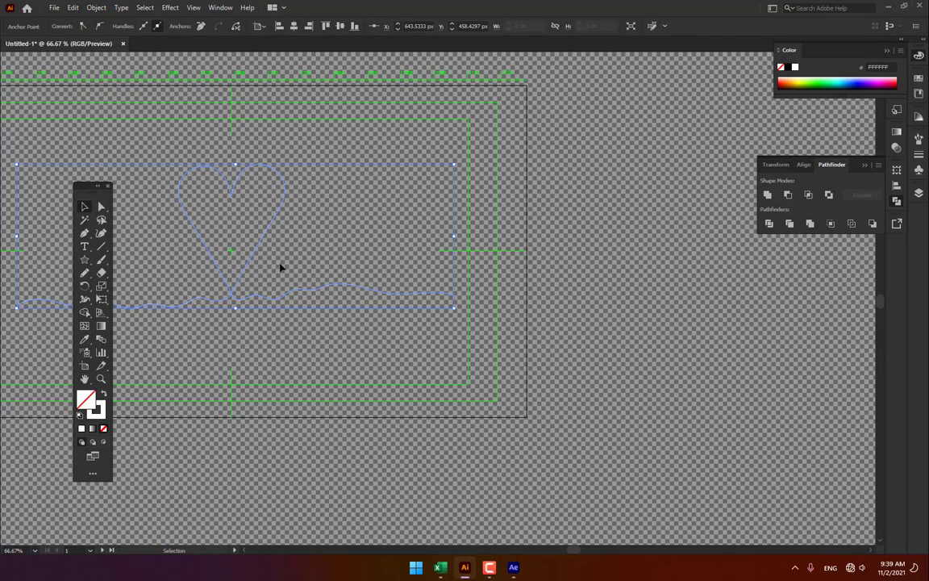
pyautogui.click(299, 210)
pyautogui.click(279, 174)
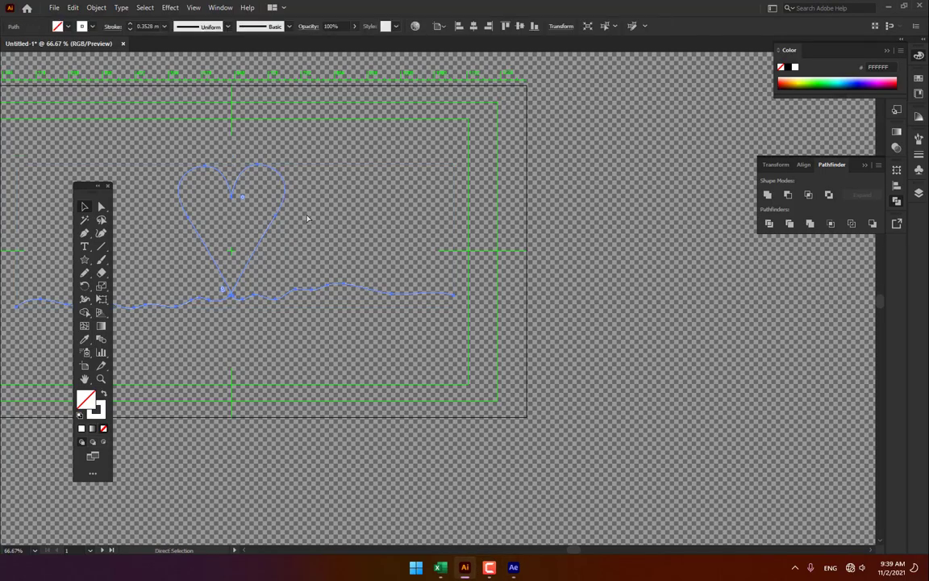
pyautogui.click(513, 567)
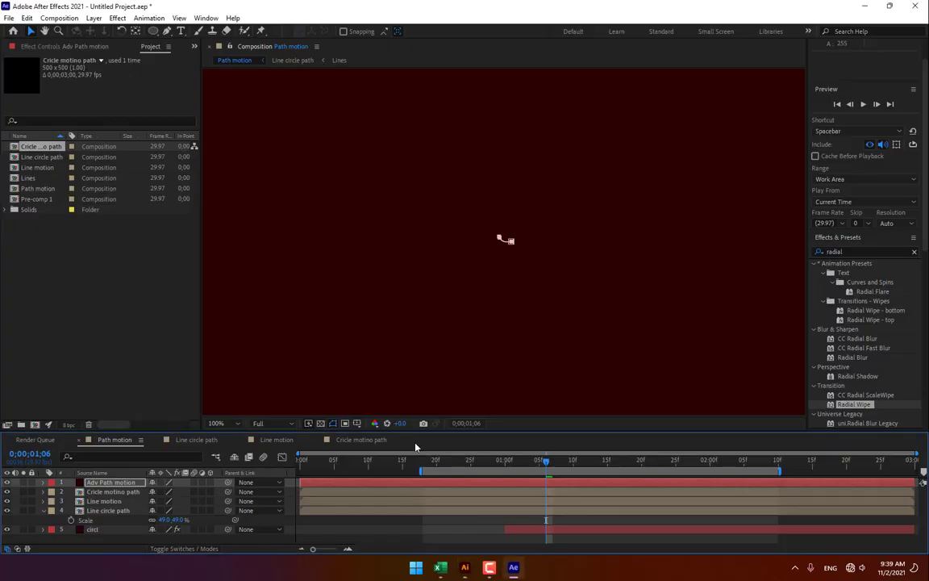
pyautogui.hotkey('ctrl', 'v')
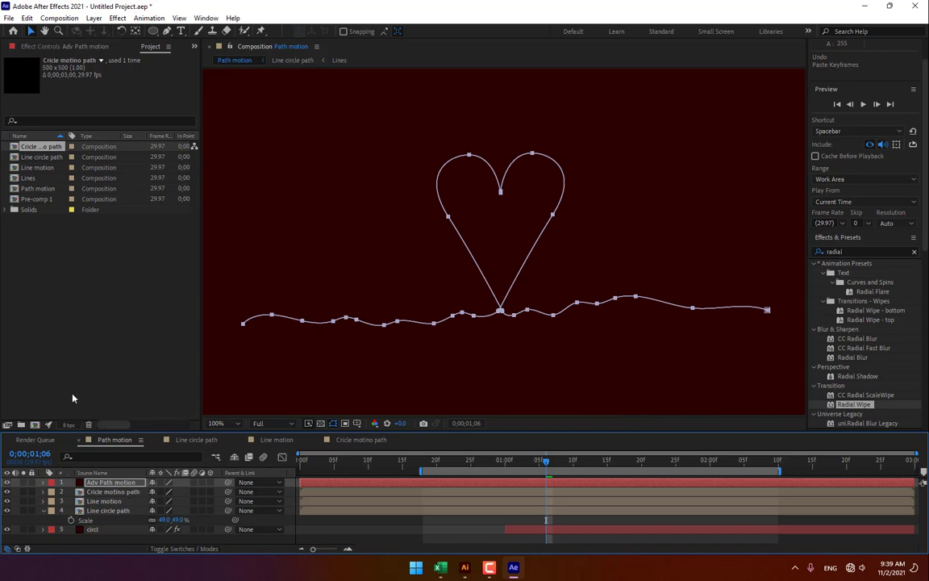
# Step: Apply the Video Copilot Saber effect to the Adv Path motion solid and set its Core Type to Layer Masks
pyautogui.click(117, 18)
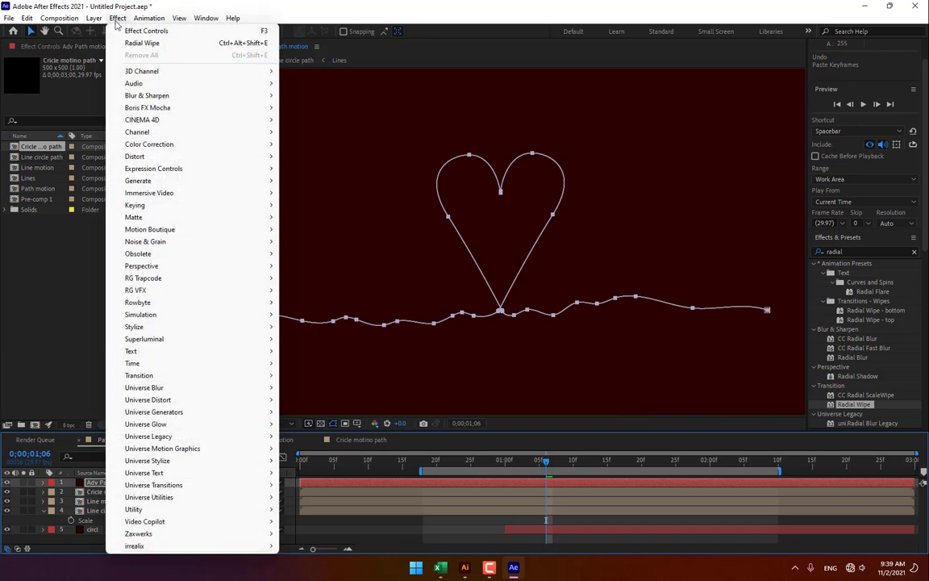
pyautogui.moveTo(244, 527)
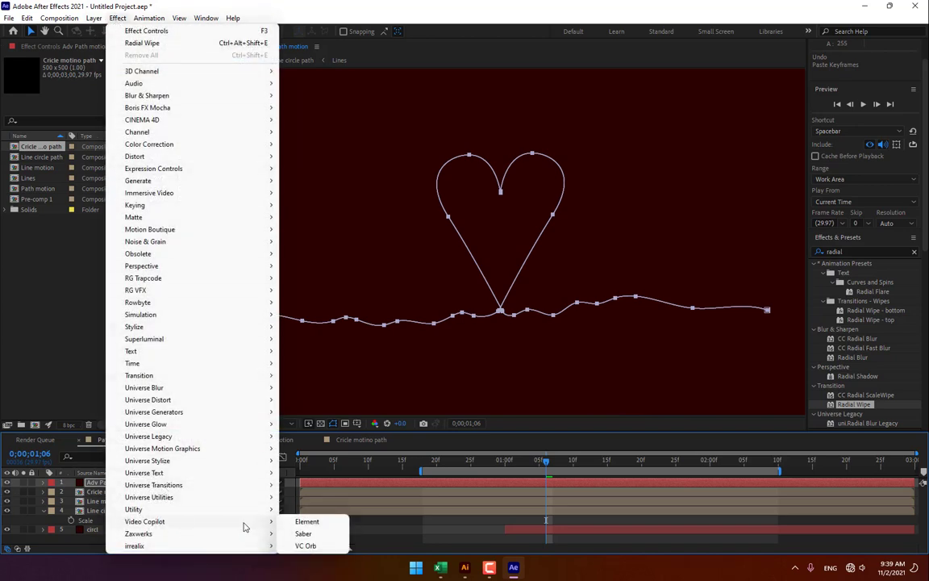
pyautogui.click(323, 534)
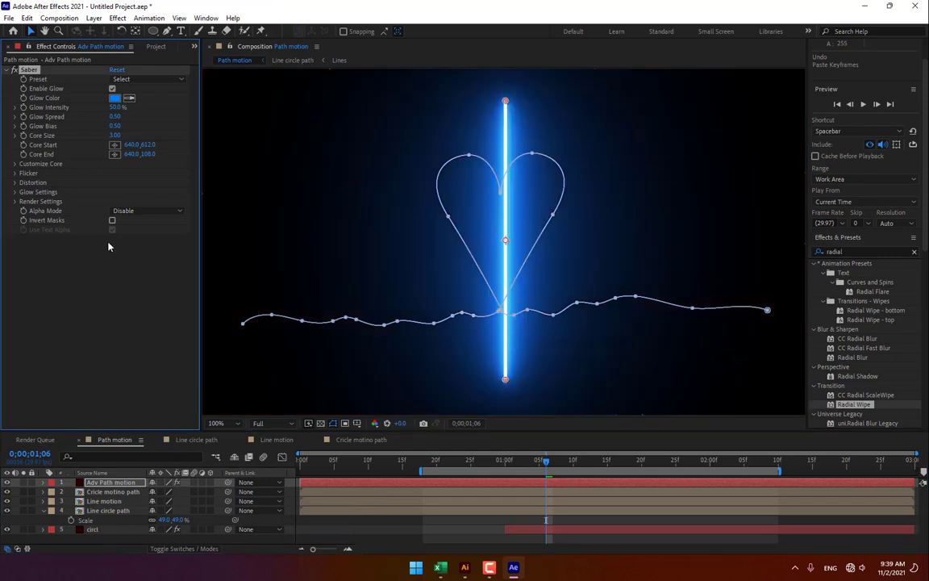
pyautogui.click(15, 164)
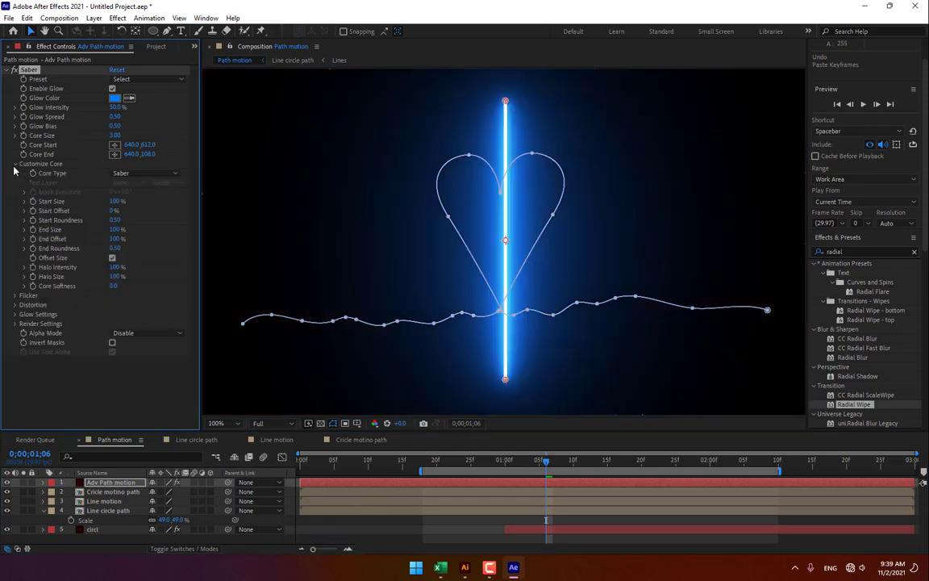
pyautogui.click(145, 179)
pyautogui.click(148, 202)
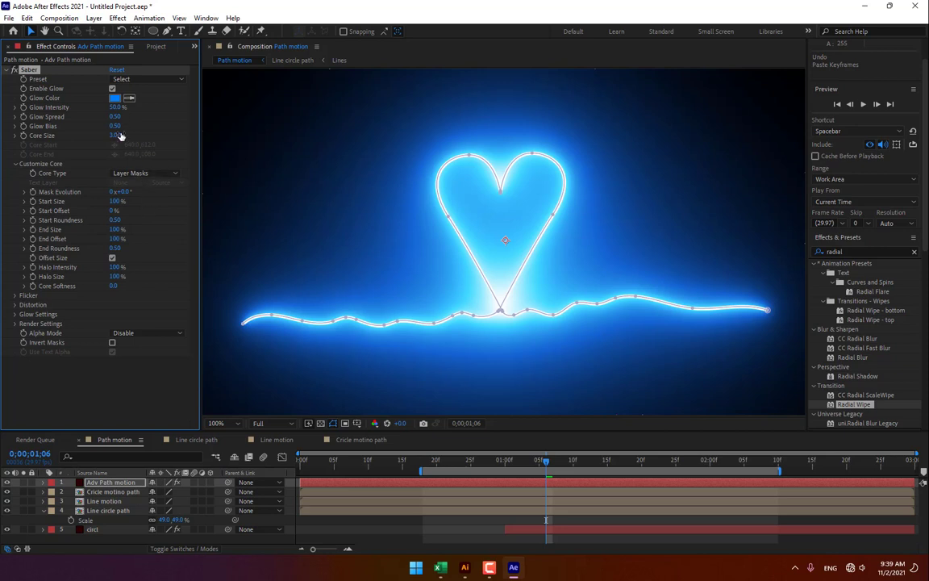
# Step: Set the Saber Core Size to 1.02 and the Adv Path motion layer's blending mode to Add
pyautogui.moveTo(115, 135); pyautogui.dragTo(105, 231)
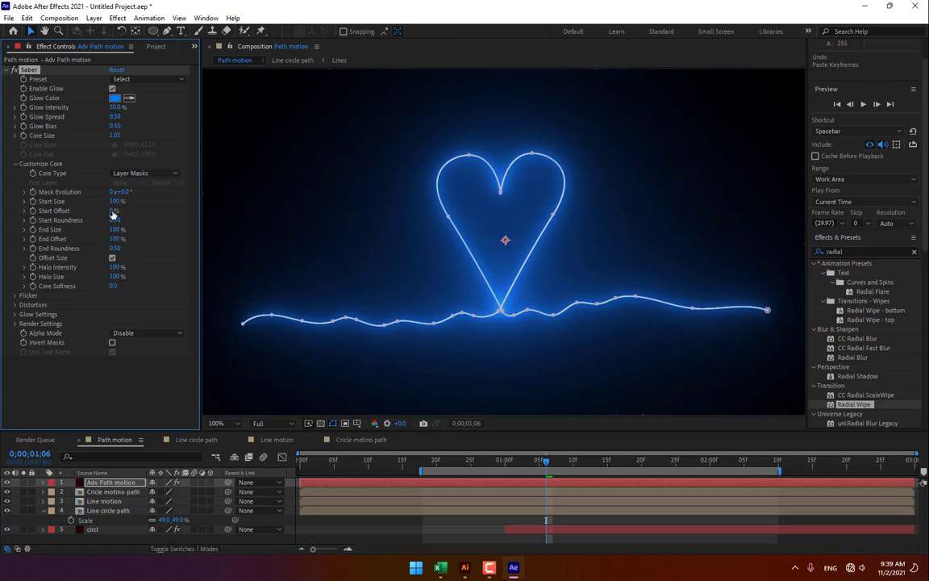
pyautogui.press('F4')
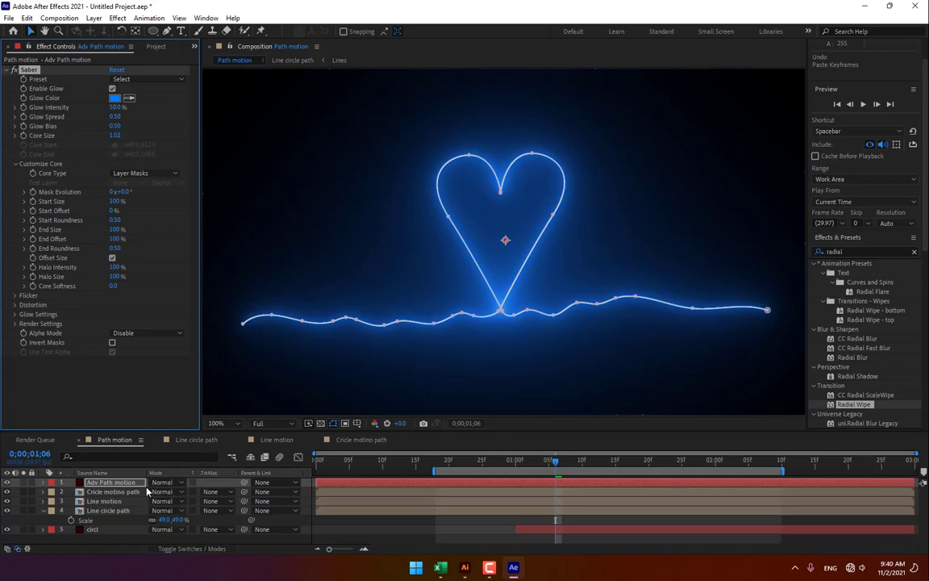
pyautogui.click(162, 482)
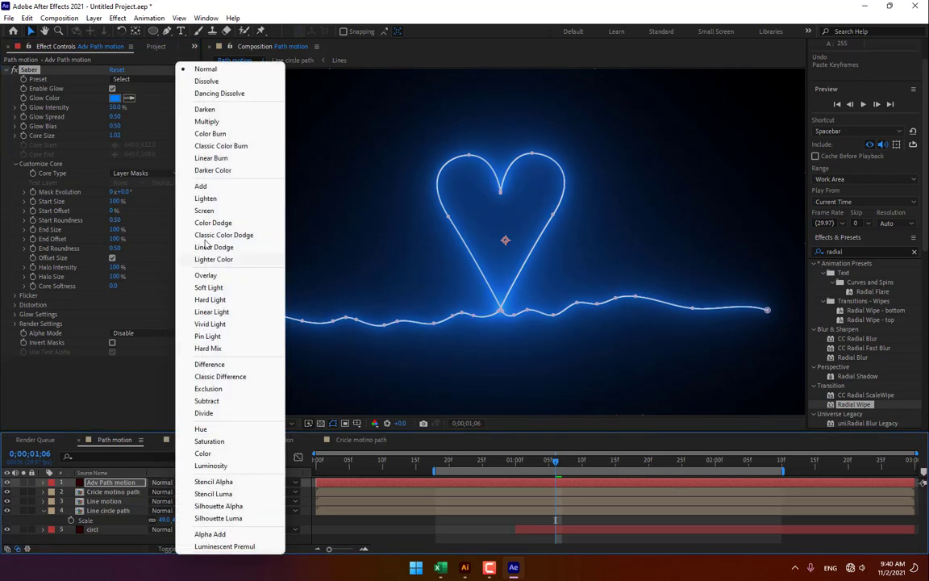
pyautogui.click(212, 187)
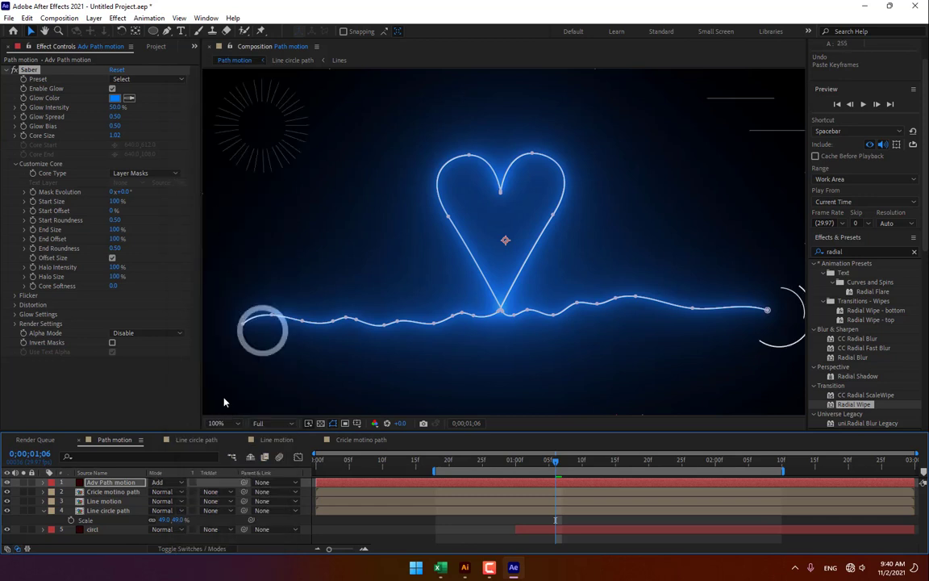
# Step: Move the Adv Path motion layer up about 49 px to position 641, 311 and deselect it
pyautogui.moveTo(523, 273); pyautogui.dragTo(499, 270)
pyautogui.hotkey('ctrl', 'z')
pyautogui.hotkey('ctrl', 'z')
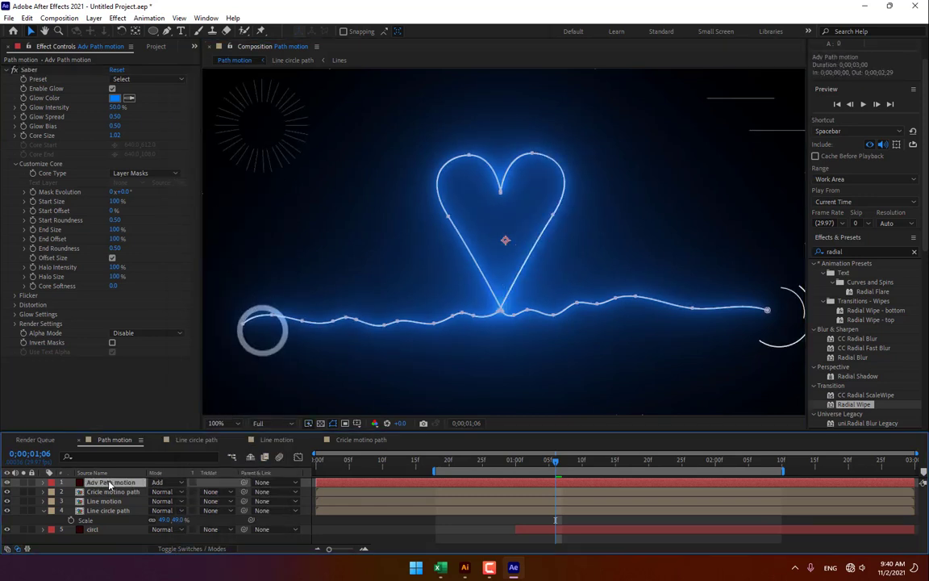
pyautogui.moveTo(338, 374); pyautogui.dragTo(338, 340)
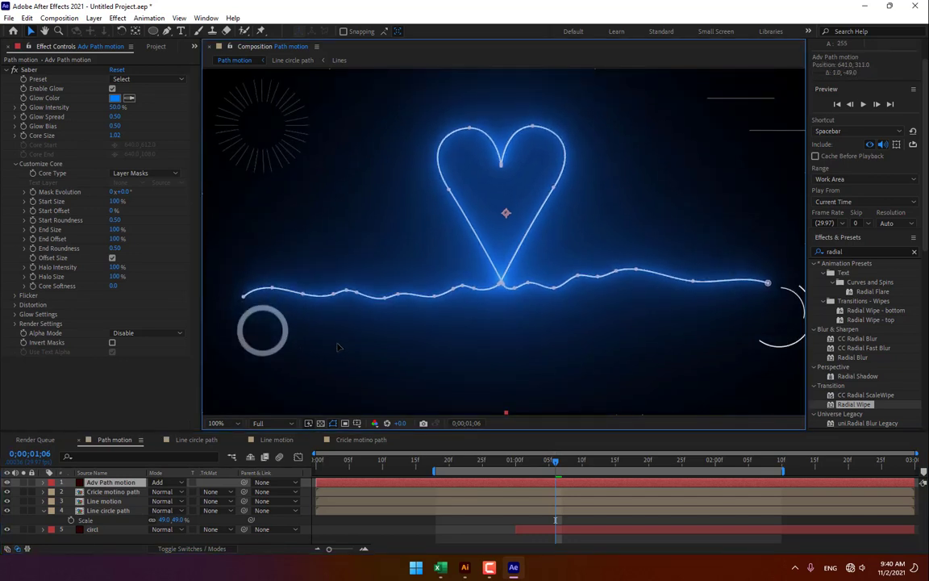
pyautogui.click(286, 521)
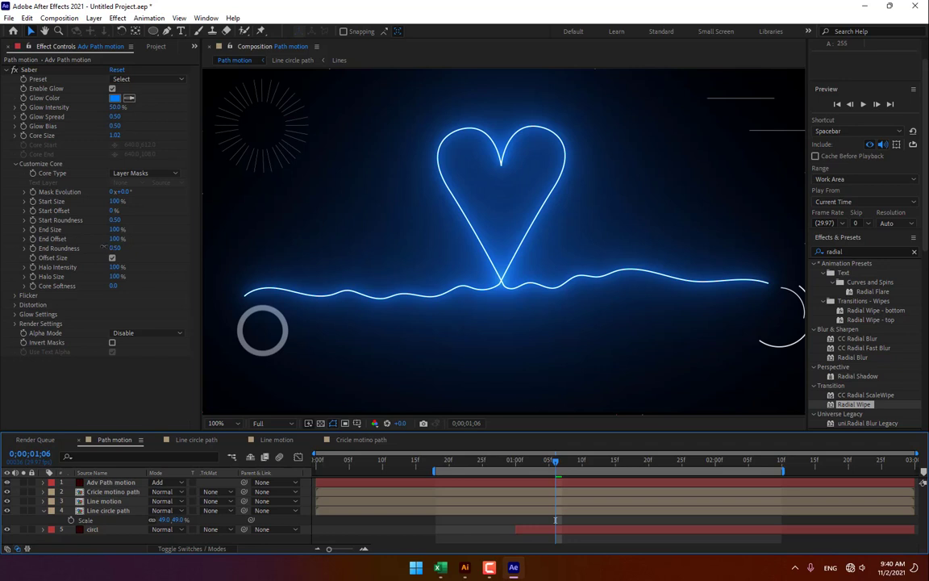
# Step: Set the Saber End Size to 43% and, after trying a 67% End Offset, set the End Offset to 100%
pyautogui.moveTo(114, 238); pyautogui.dragTo(93, 239)
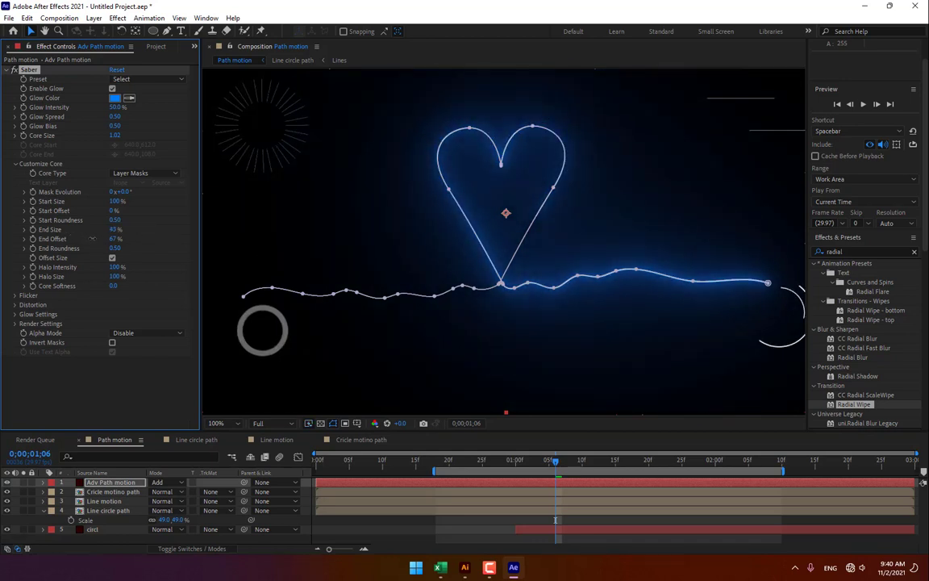
pyautogui.click(516, 462)
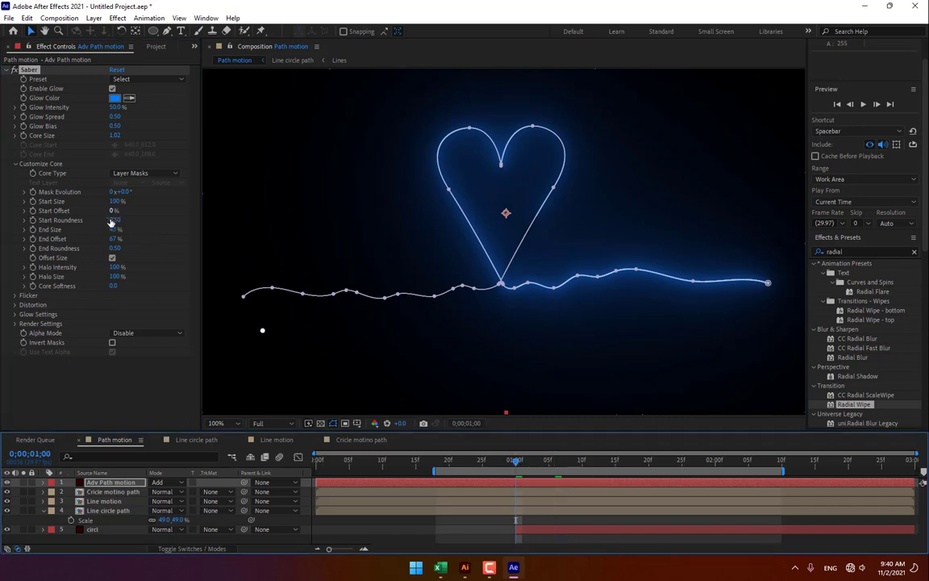
pyautogui.moveTo(113, 210)
pyautogui.mouseDown()
pyautogui.moveTo(146, 214)
pyautogui.moveTo(137, 202)
pyautogui.moveTo(106, 195)
pyautogui.moveTo(103, 219)
pyautogui.mouseUp()
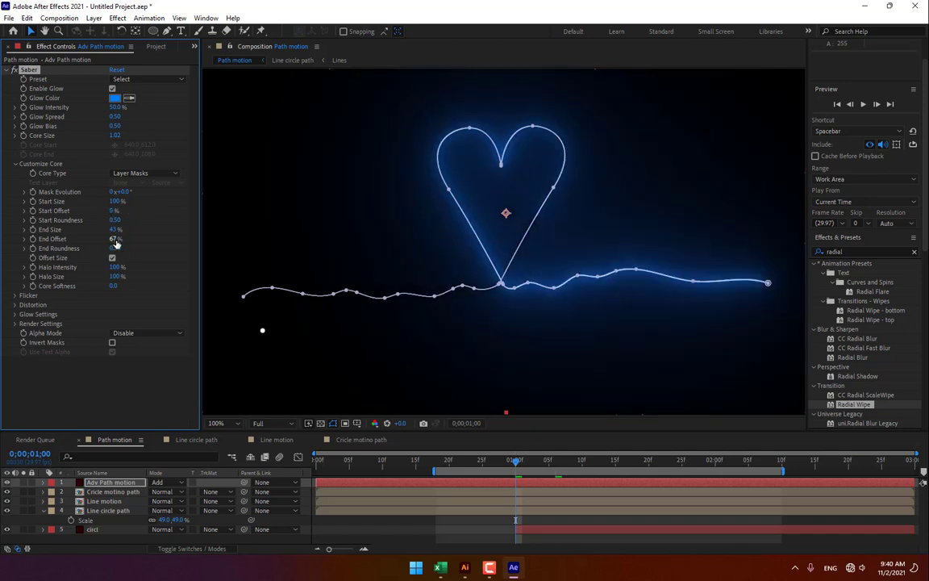
pyautogui.moveTo(105, 256); pyautogui.dragTo(92, 278)
pyautogui.moveTo(116, 247); pyautogui.dragTo(165, 190)
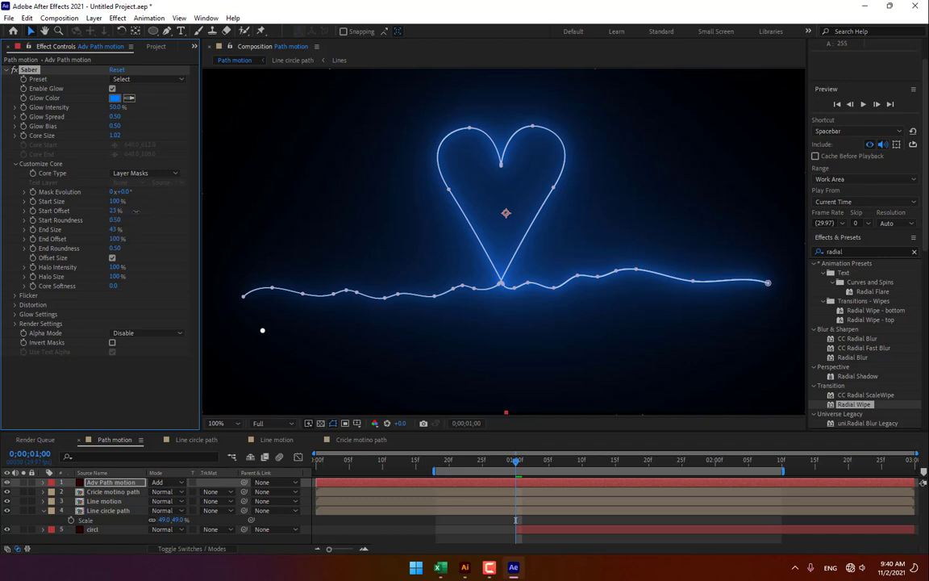
# Step: Animate the Saber Start Offset from 100% at 0;00;01;00 to 0% at 0;00;01;15
pyautogui.moveTo(135, 211); pyautogui.dragTo(179, 219)
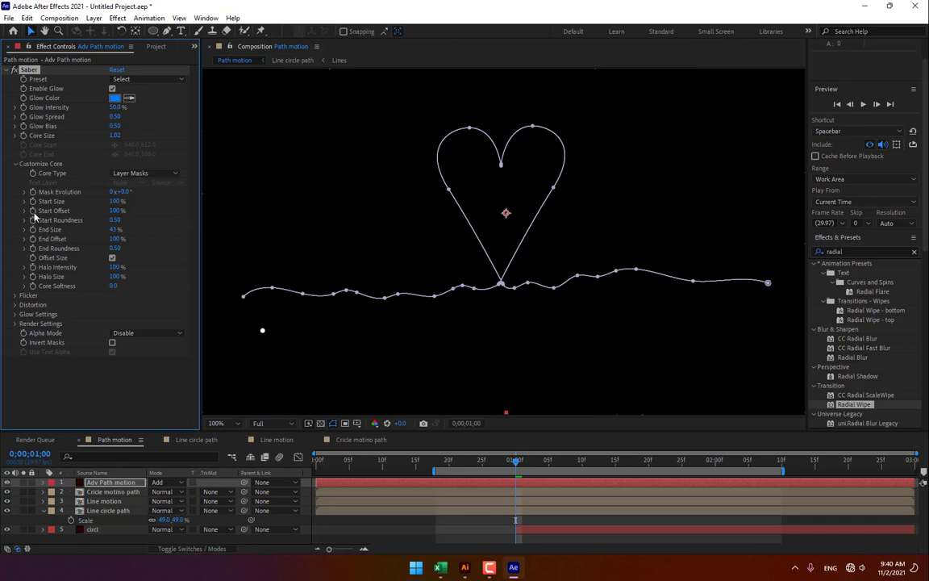
pyautogui.click(616, 463)
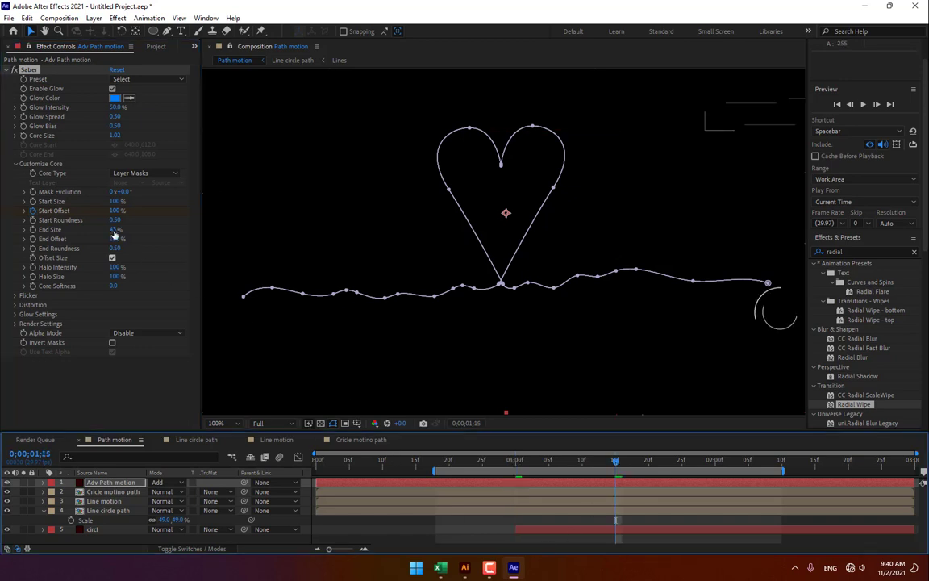
pyautogui.moveTo(116, 211); pyautogui.dragTo(115, 277)
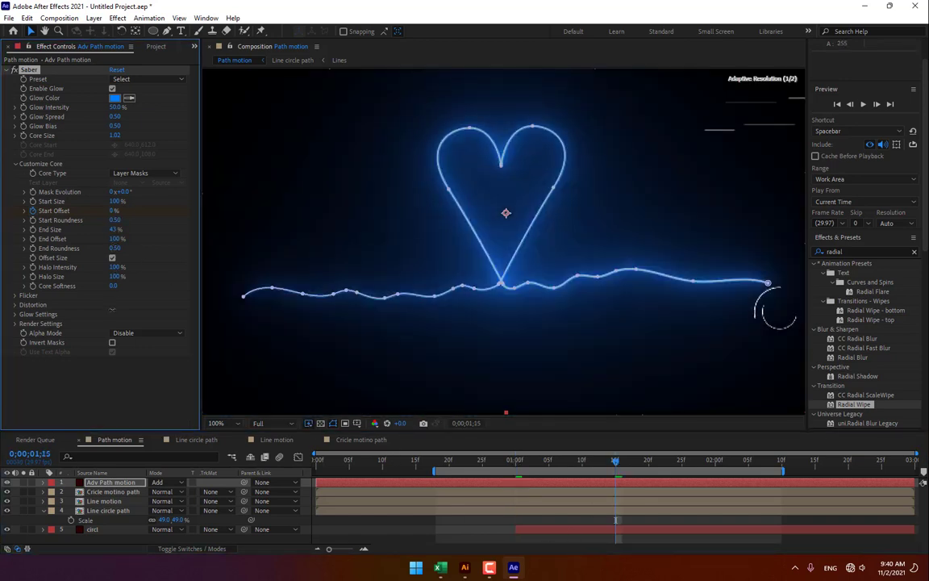
# Step: Animate the Saber End Offset from 100% at 0;00;01;08 to 0% at 0;00;01;25
pyautogui.click(563, 463)
pyautogui.click(565, 464)
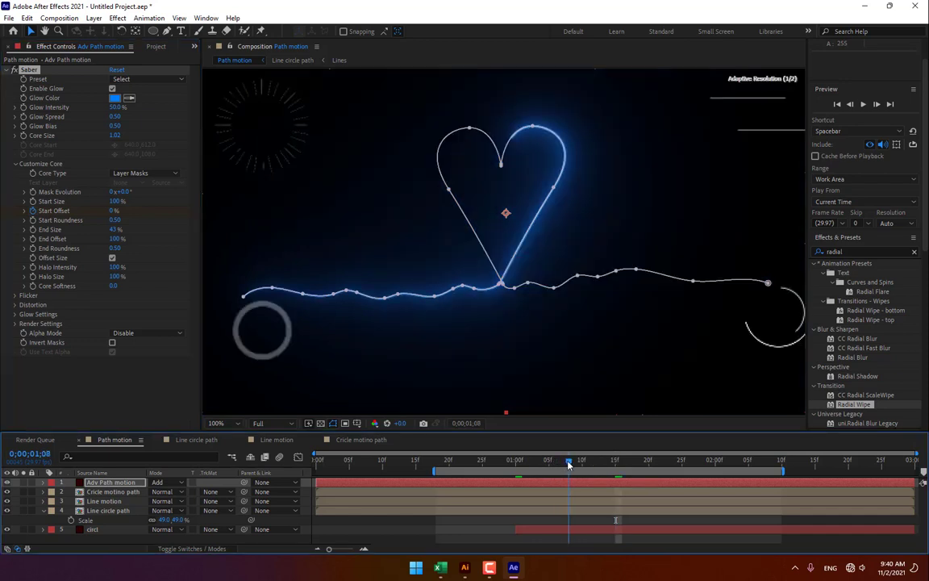
pyautogui.click(32, 239)
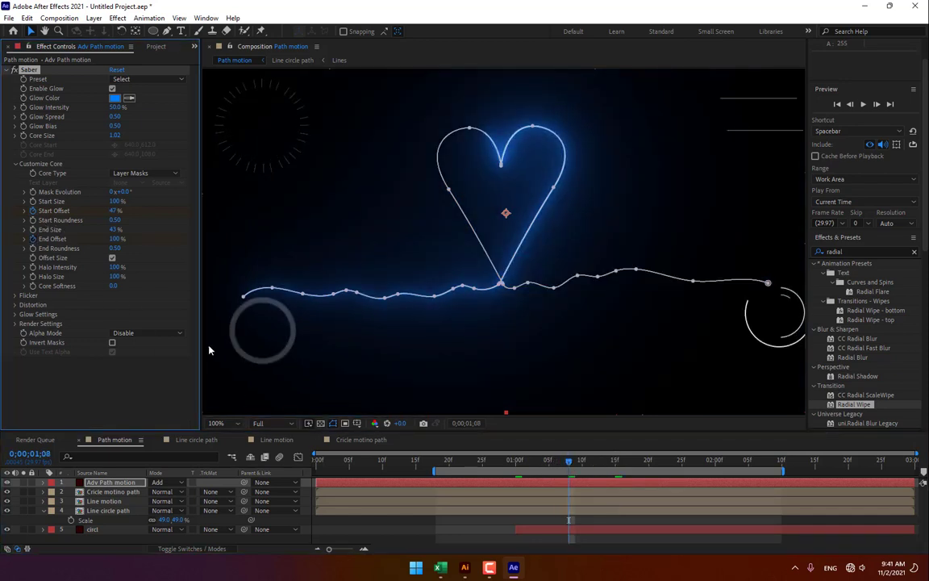
pyautogui.click(682, 464)
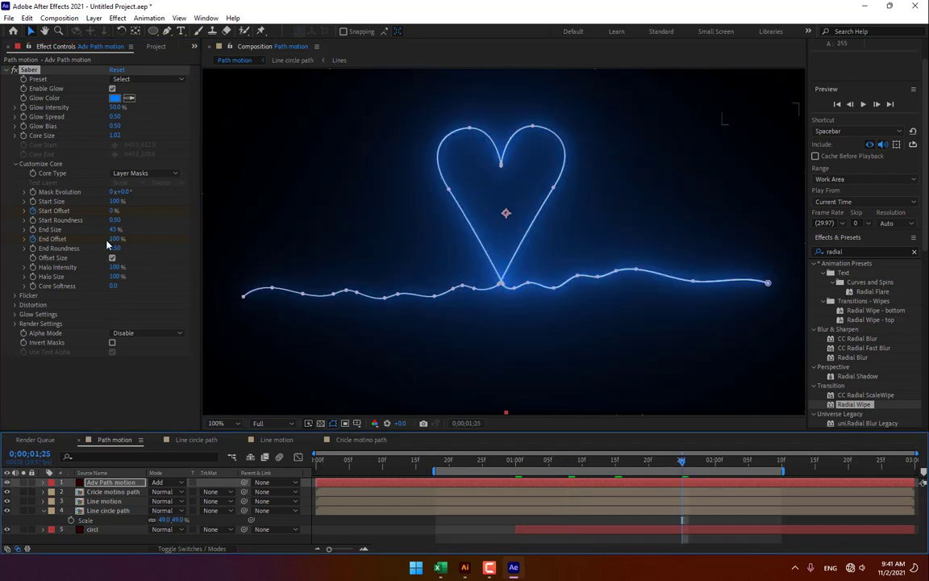
pyautogui.moveTo(115, 238); pyautogui.dragTo(94, 334)
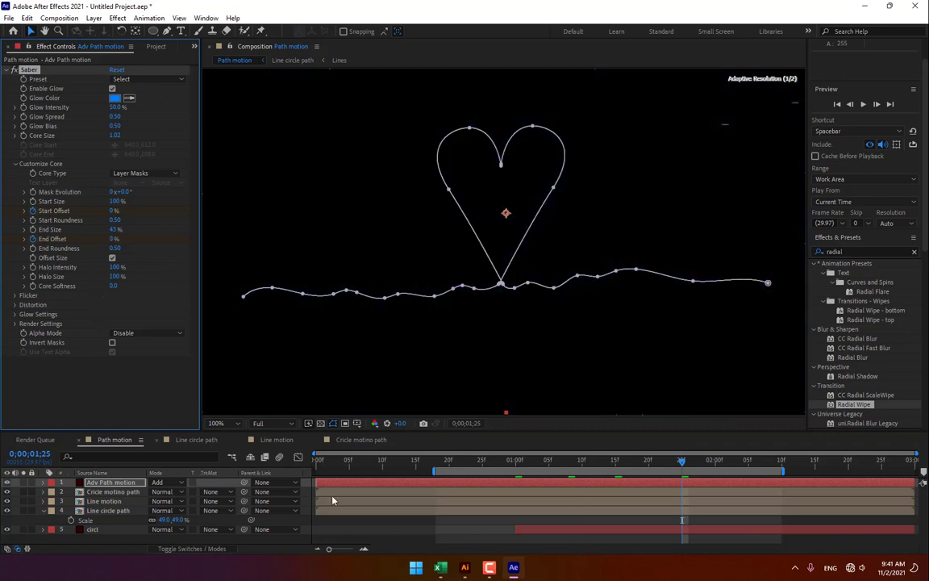
# Step: Preview the glowing heart line animation over the whole Path motion composition frame
pyautogui.click(376, 518)
pyautogui.scroll(-1, 485, 342)
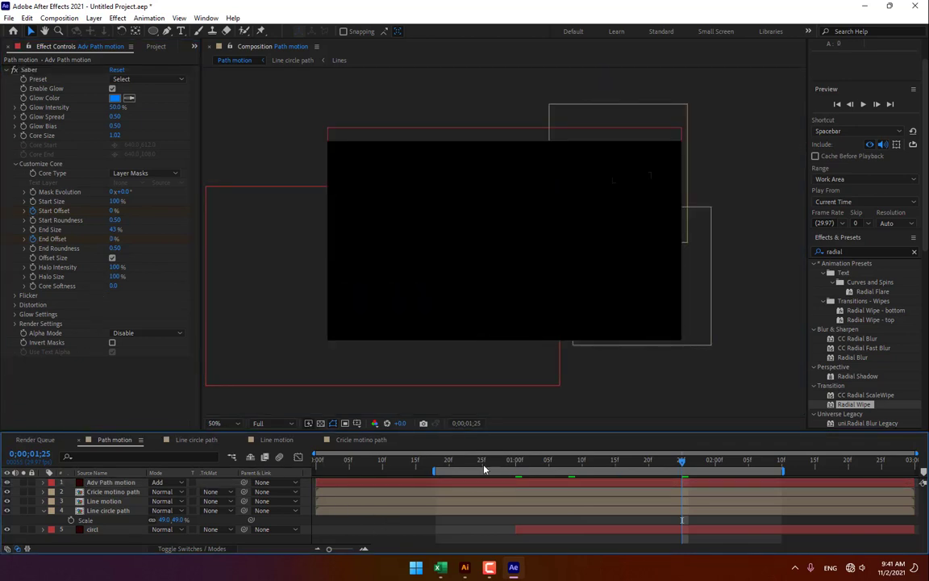
pyautogui.moveTo(484, 468)
pyautogui.mouseDown()
pyautogui.moveTo(611, 467)
pyautogui.moveTo(535, 467)
pyautogui.moveTo(530, 457)
pyautogui.mouseUp()
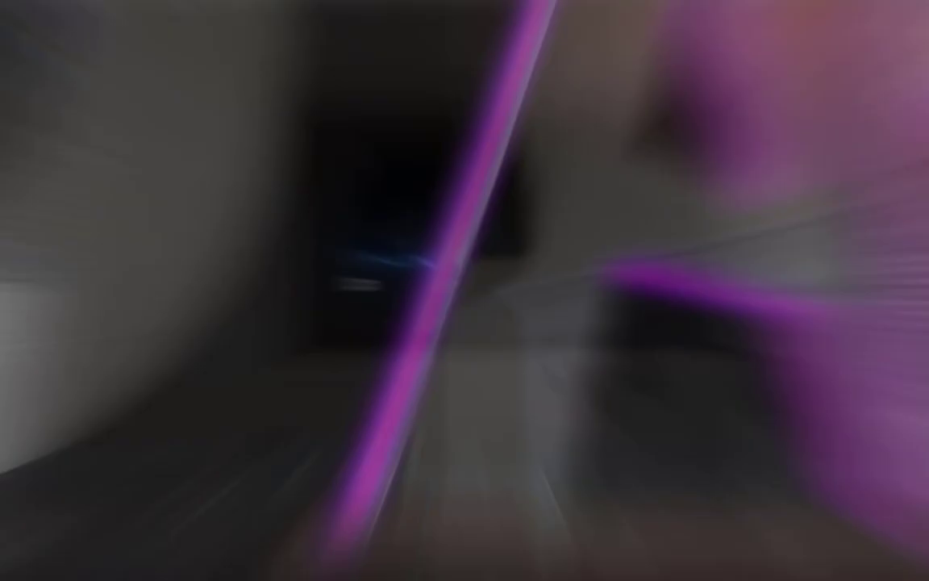